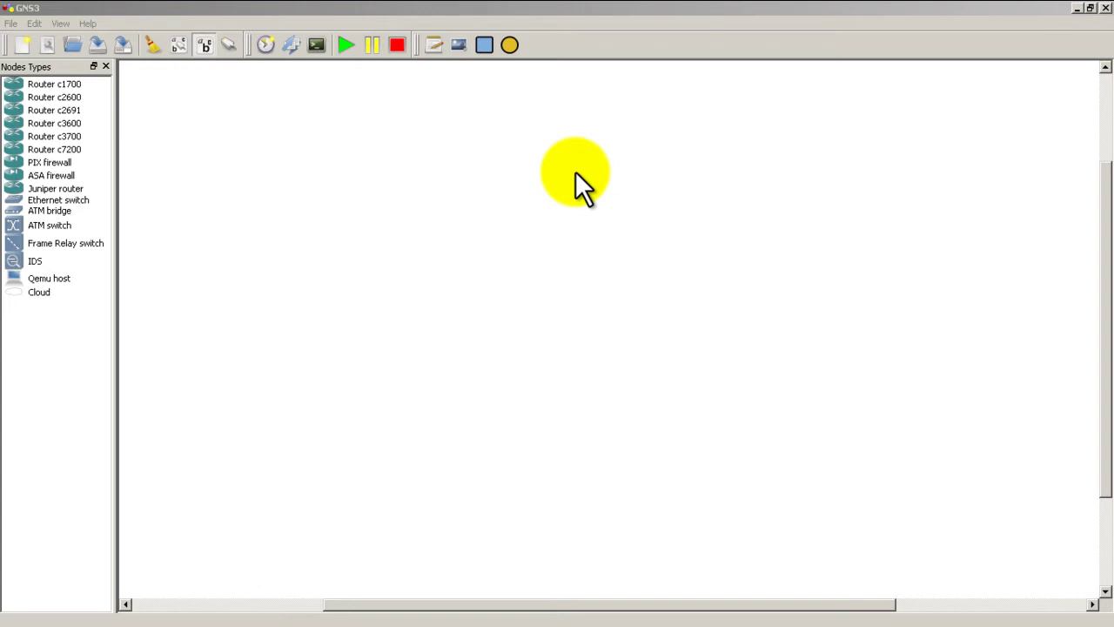
- Set the default RAM of the c3725-adventerprisek9-mz.124-15.T5.bin IOS image to 256 MB and save it
{"action": "left_click", "coordinate": [42, 15]}
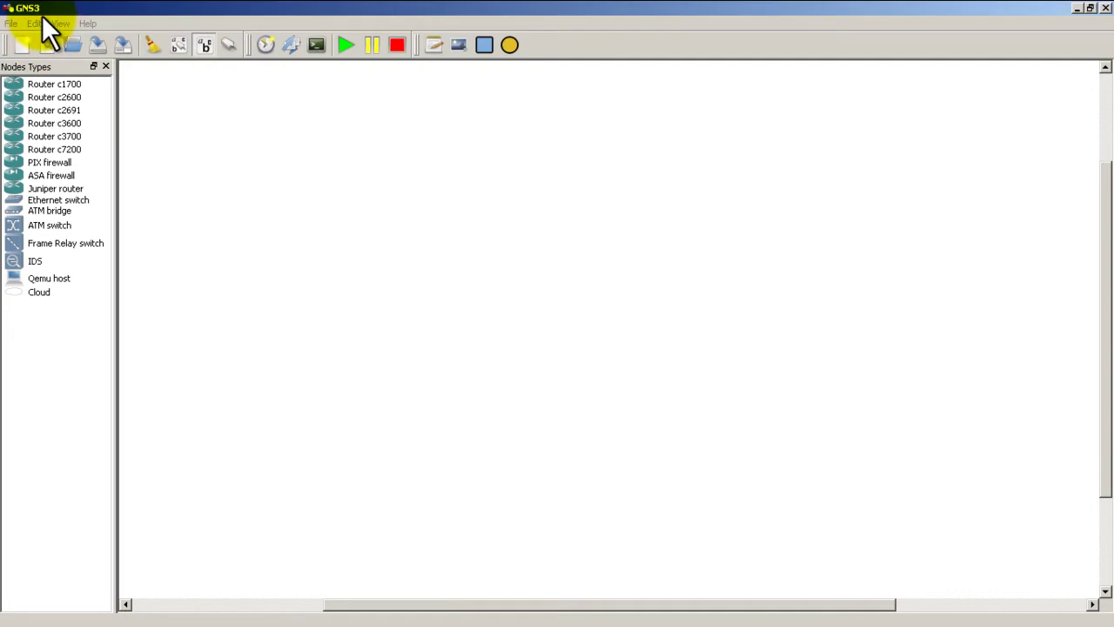
{"action": "left_click", "coordinate": [33, 27]}
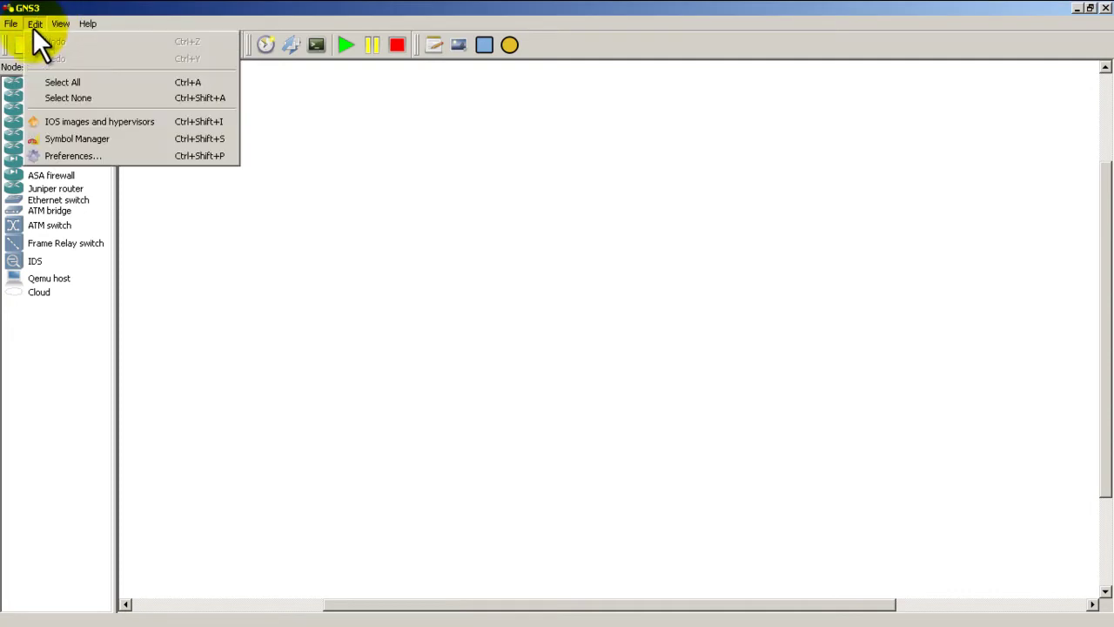
{"action": "left_click", "coordinate": [58, 122]}
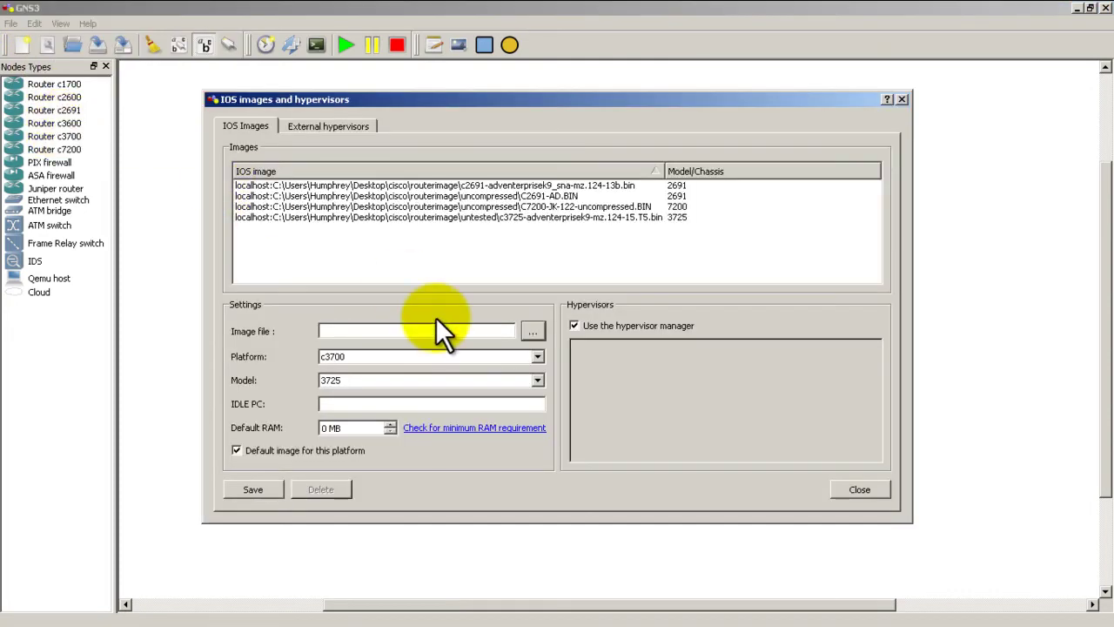
{"action": "left_click", "coordinate": [443, 218]}
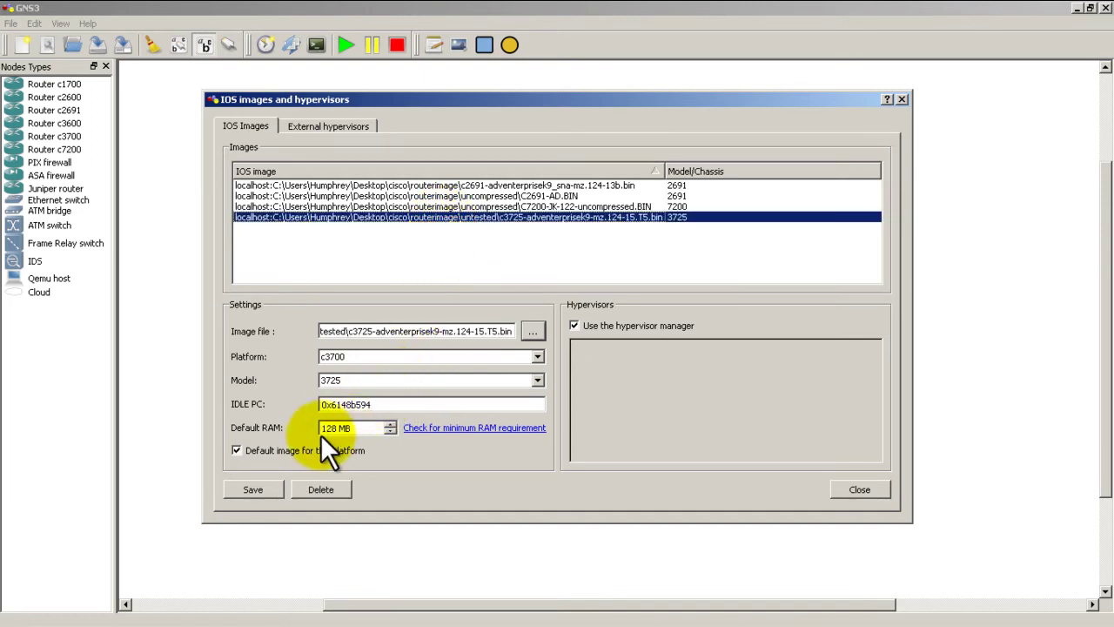
{"action": "triple_click", "coordinate": [349, 429]}
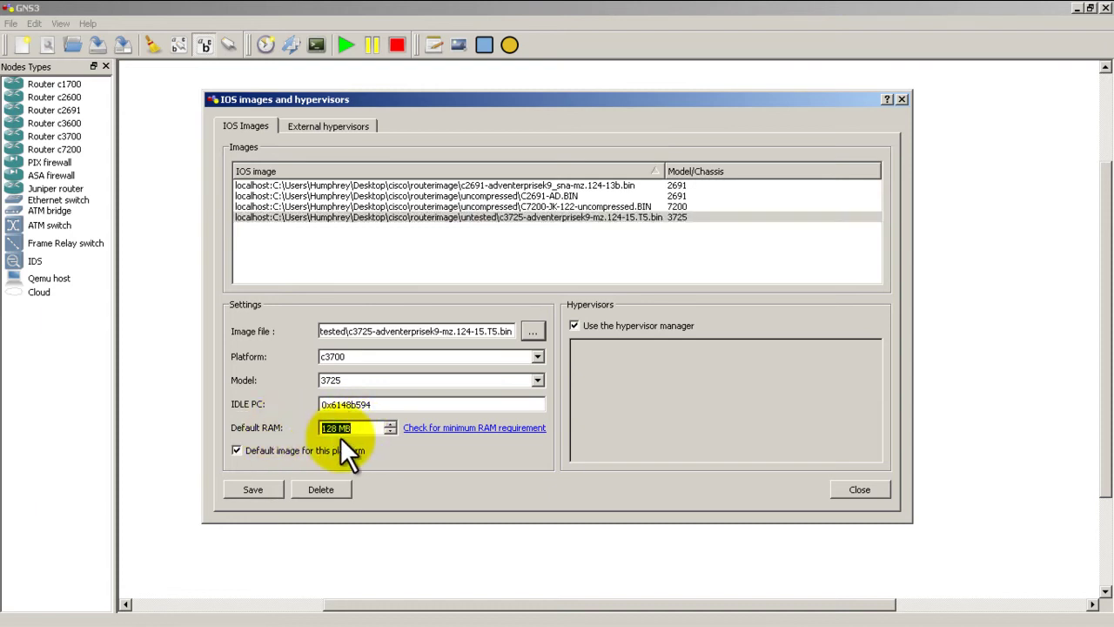
{"action": "type", "text": "256"}
{"action": "left_click", "coordinate": [254, 487]}
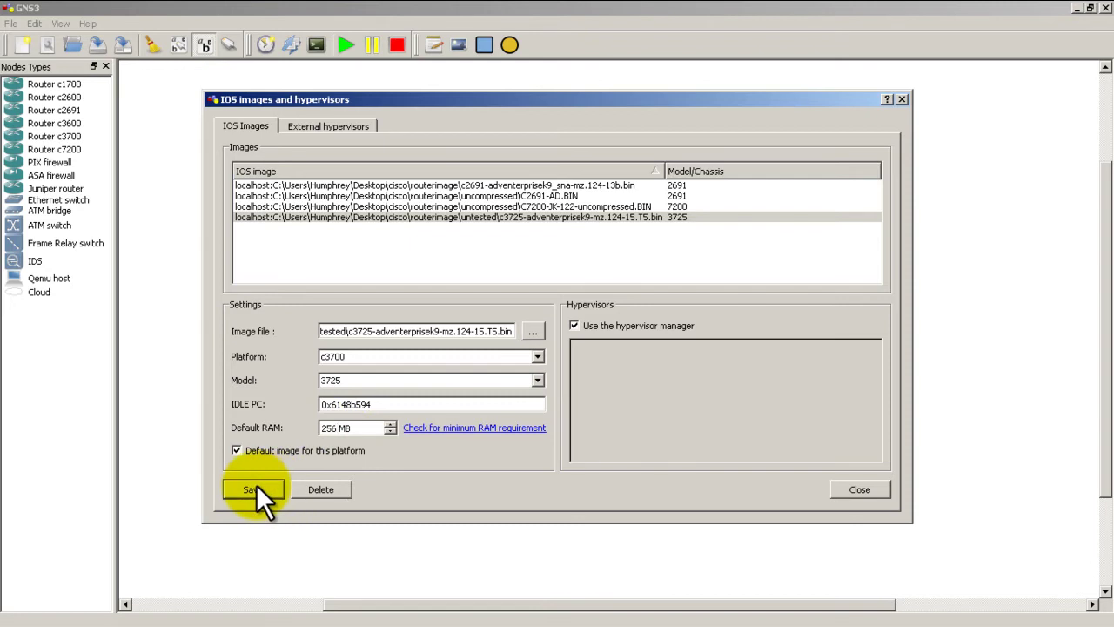
{"action": "left_click", "coordinate": [858, 489]}
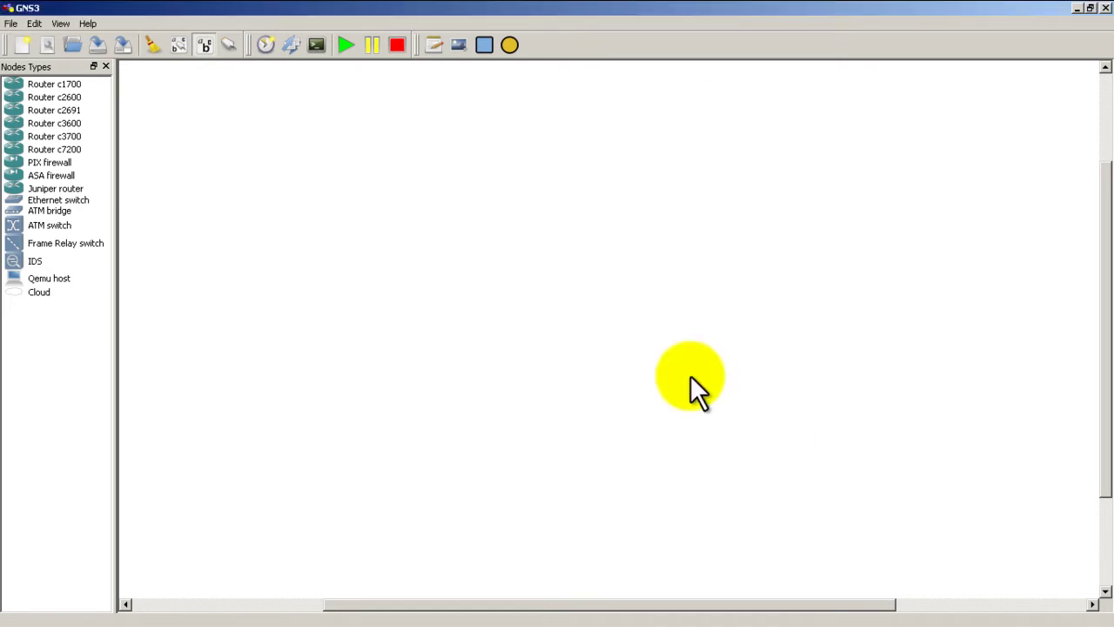
- Place four c3700 routers on the empty workspace and hide the list of node types
{"action": "left_click_drag", "start_coordinate": [79, 135], "coordinate": [286, 302]}
{"action": "left_click_drag", "start_coordinate": [82, 139], "coordinate": [514, 195]}
{"action": "left_click_drag", "start_coordinate": [82, 137], "coordinate": [557, 334]}
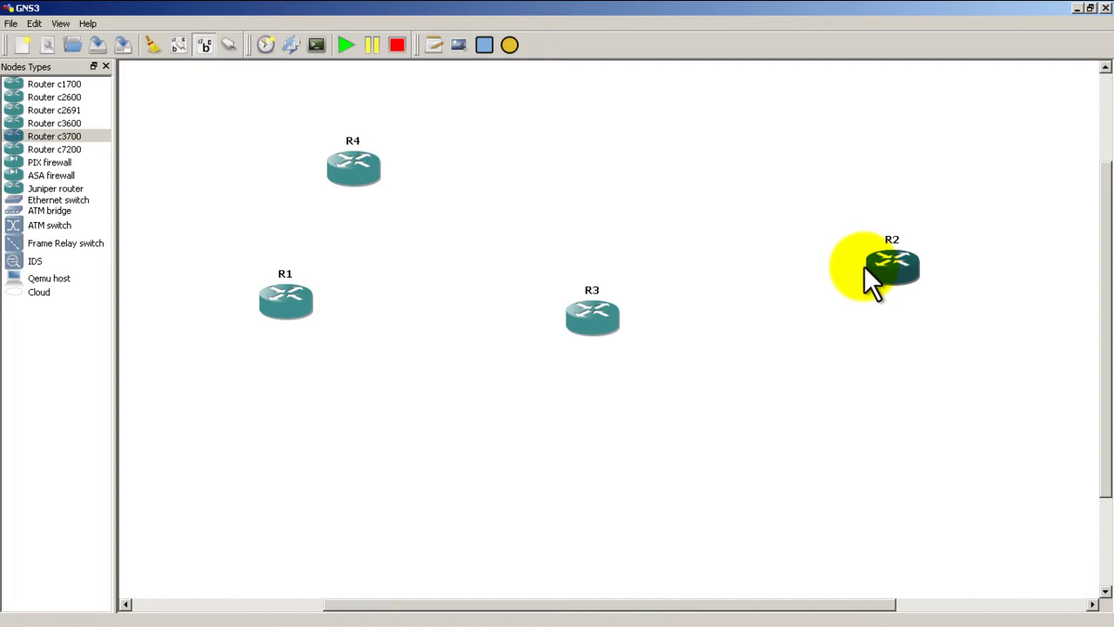
{"action": "left_click", "coordinate": [500, 184]}
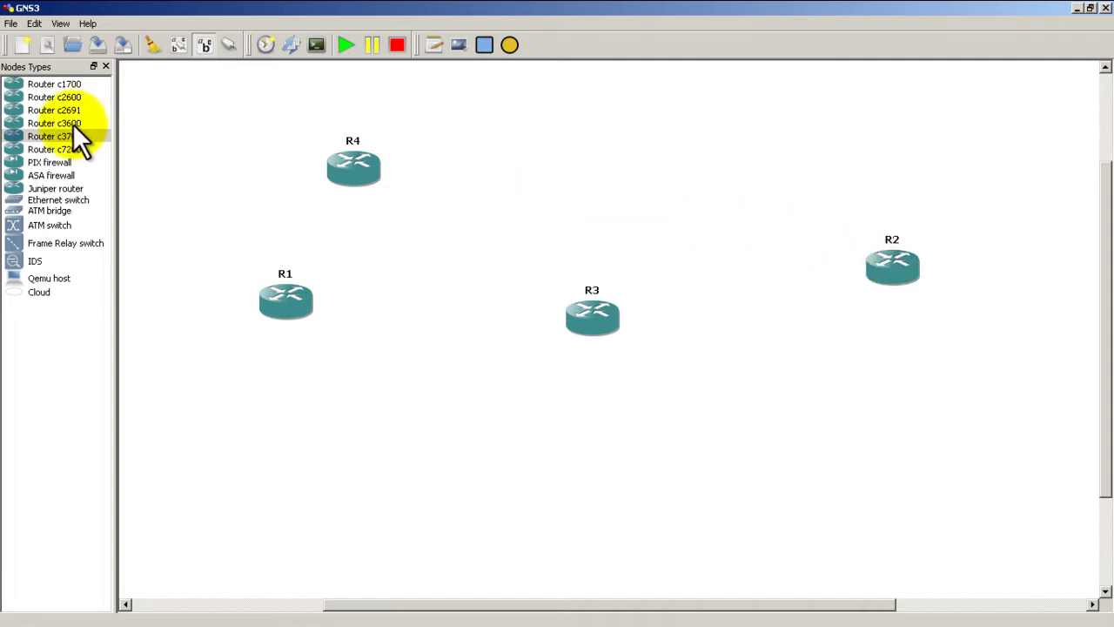
{"action": "left_click", "coordinate": [106, 67]}
- Shift router R1 slightly further left and change its hostname to PC1
{"action": "left_click", "coordinate": [228, 300]}
{"action": "left_click_drag", "start_coordinate": [228, 300], "coordinate": [176, 306]}
{"action": "right_click", "coordinate": [177, 306]}
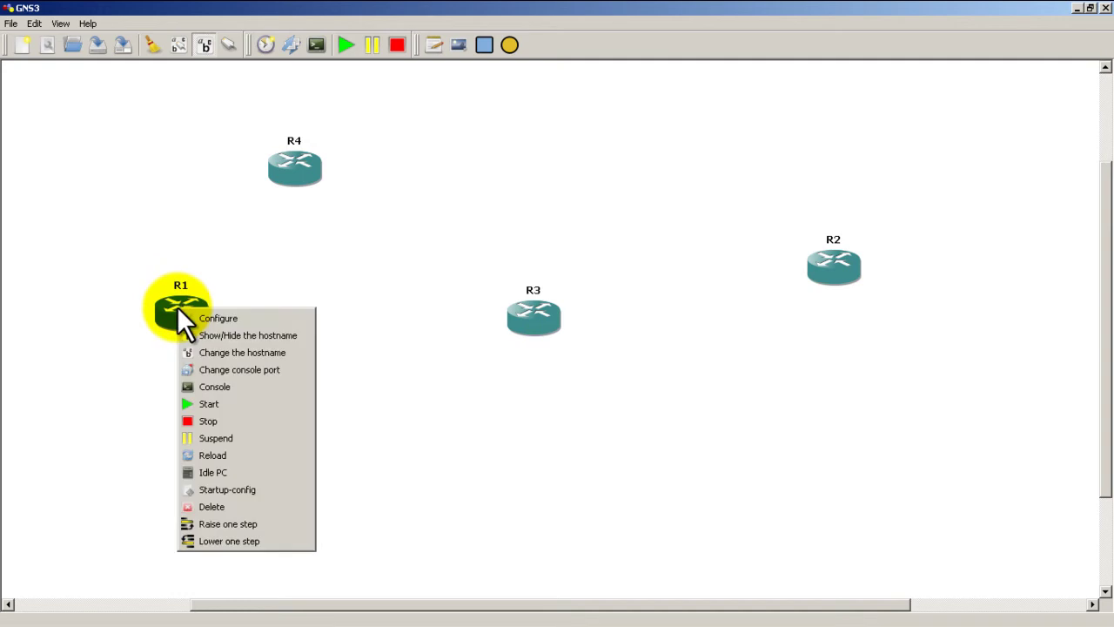
{"action": "left_click", "coordinate": [231, 352]}
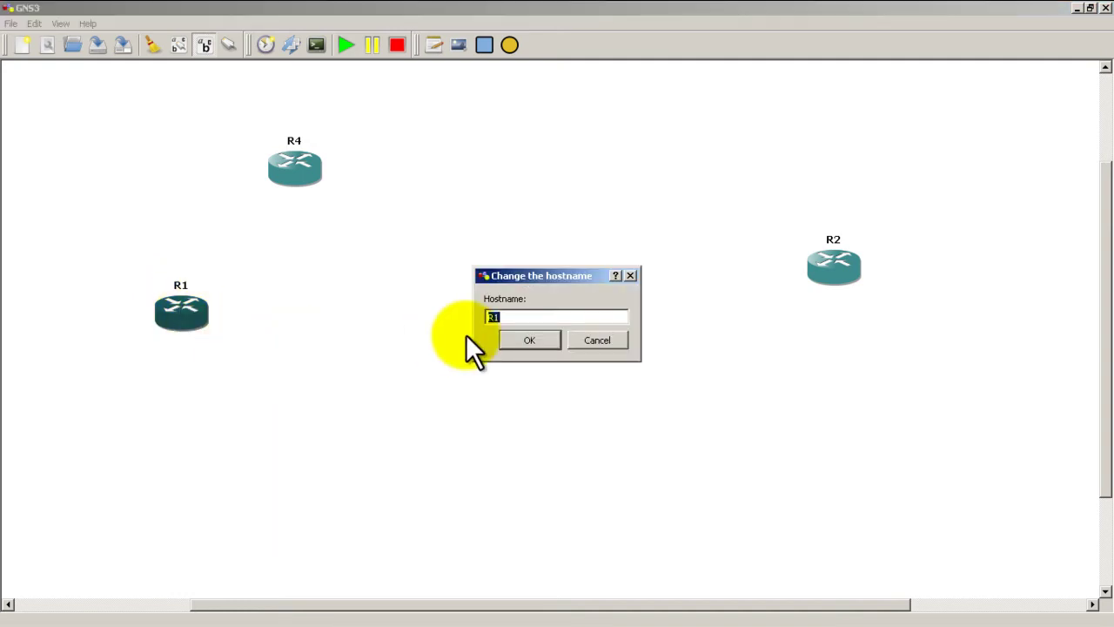
{"action": "type", "text": "PC1"}
{"action": "key", "text": "Return"}
- Change router R2's hostname to PC2 and move it below PC1
{"action": "right_click", "coordinate": [832, 269]}
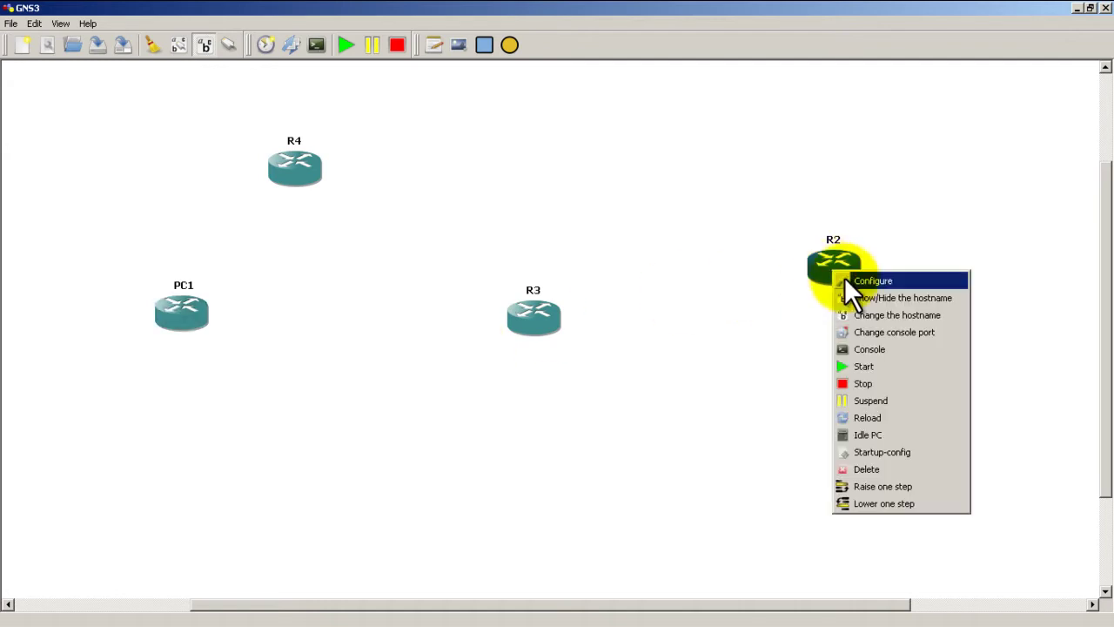
{"action": "left_click", "coordinate": [859, 311]}
{"action": "type", "text": "Pc2"}
{"action": "key", "text": "BackSpace"}
{"action": "key", "text": "BackSpace"}
{"action": "type", "text": "C2"}
{"action": "key", "text": "Return"}
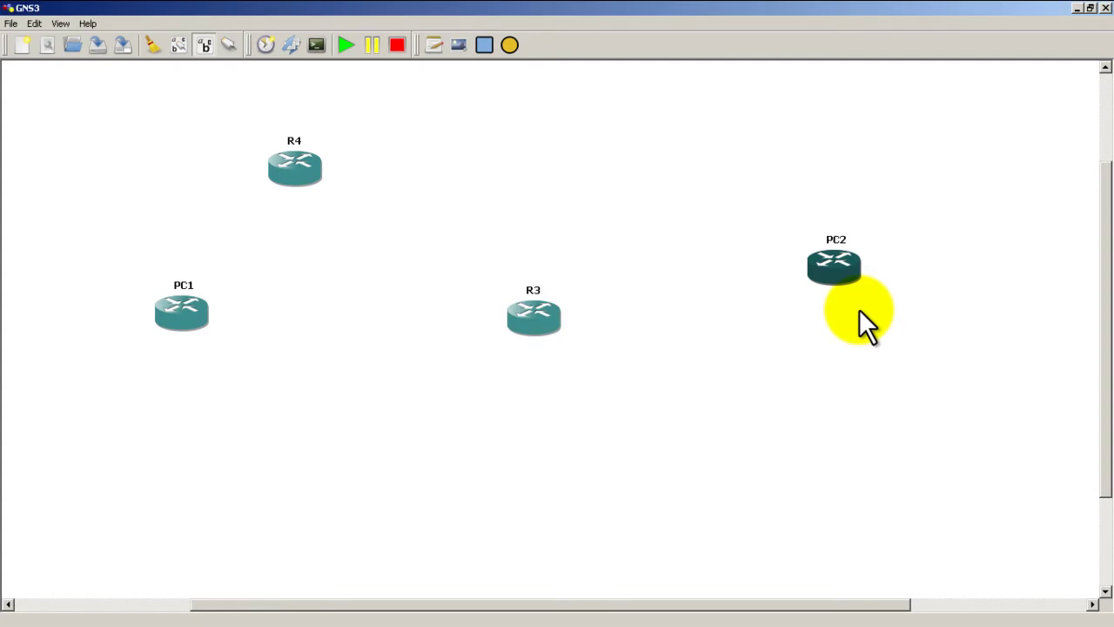
{"action": "left_click_drag", "start_coordinate": [823, 269], "coordinate": [244, 445]}
- Change the hostname of router R3 in the middle of the topology to R1
{"action": "right_click", "coordinate": [525, 324]}
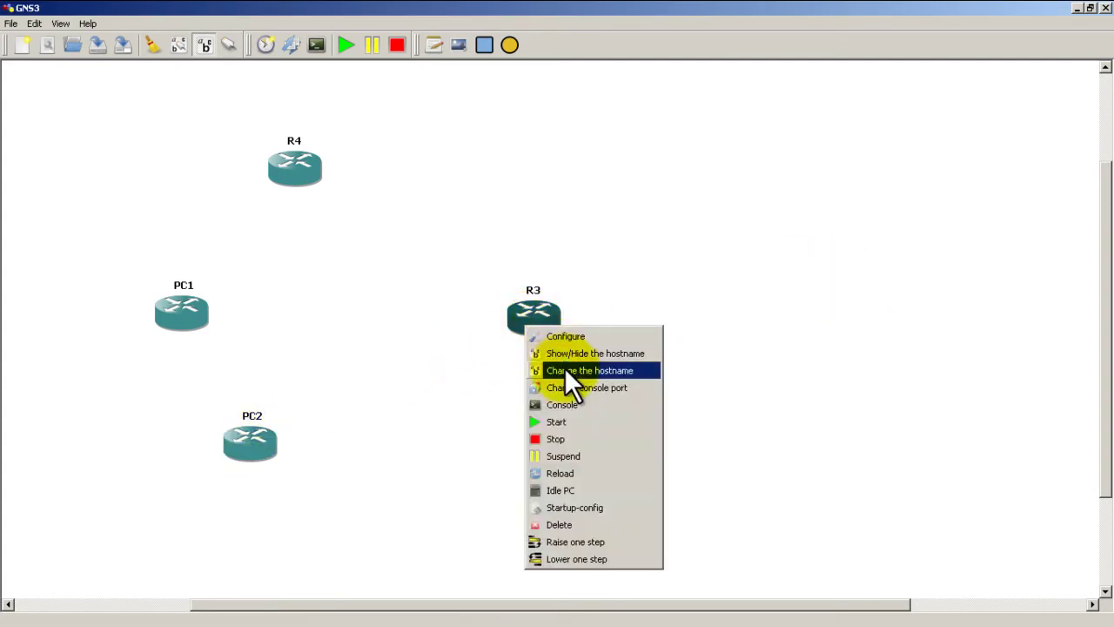
{"action": "left_click", "coordinate": [565, 369]}
{"action": "type", "text": "R1"}
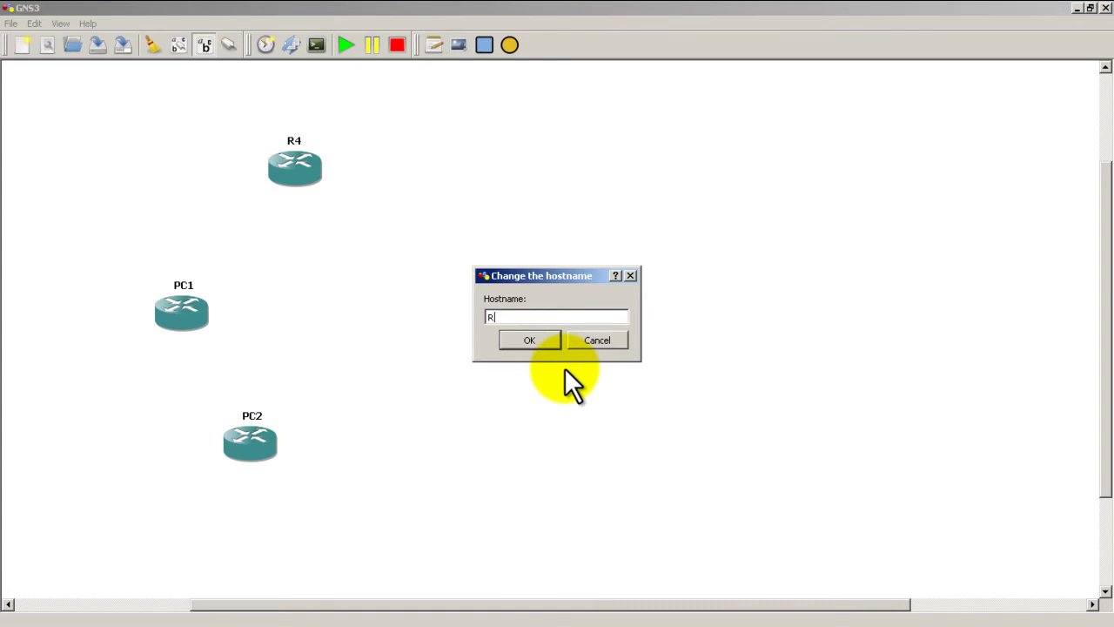
{"action": "key", "text": "Return"}
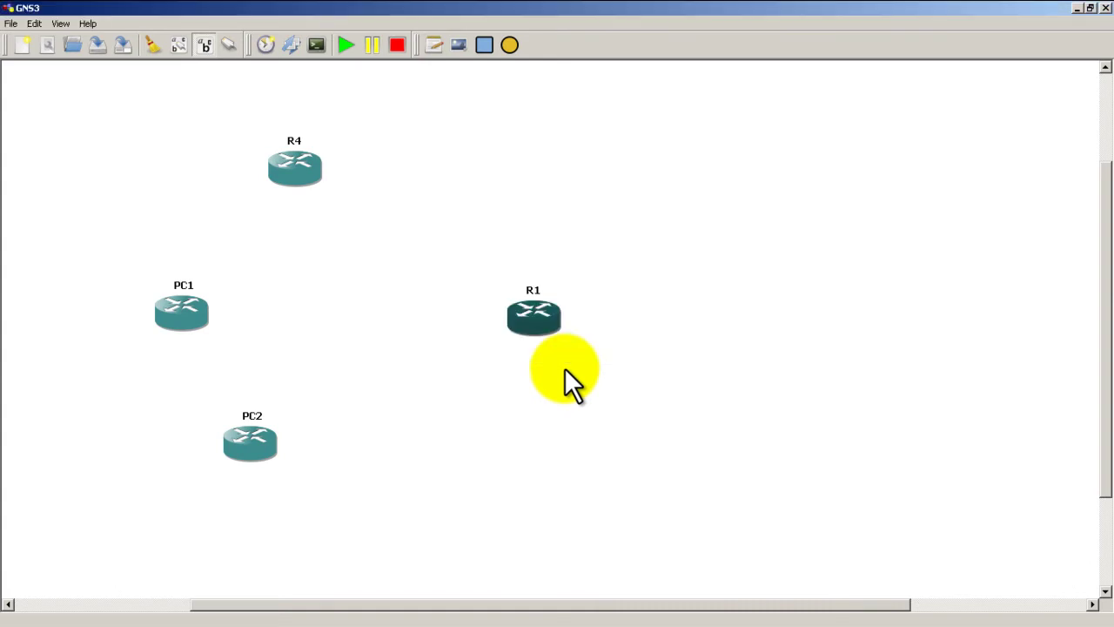
- Change the hostname of router R4 above PC1 to R2
{"action": "right_click", "coordinate": [300, 174]}
{"action": "left_click", "coordinate": [343, 221]}
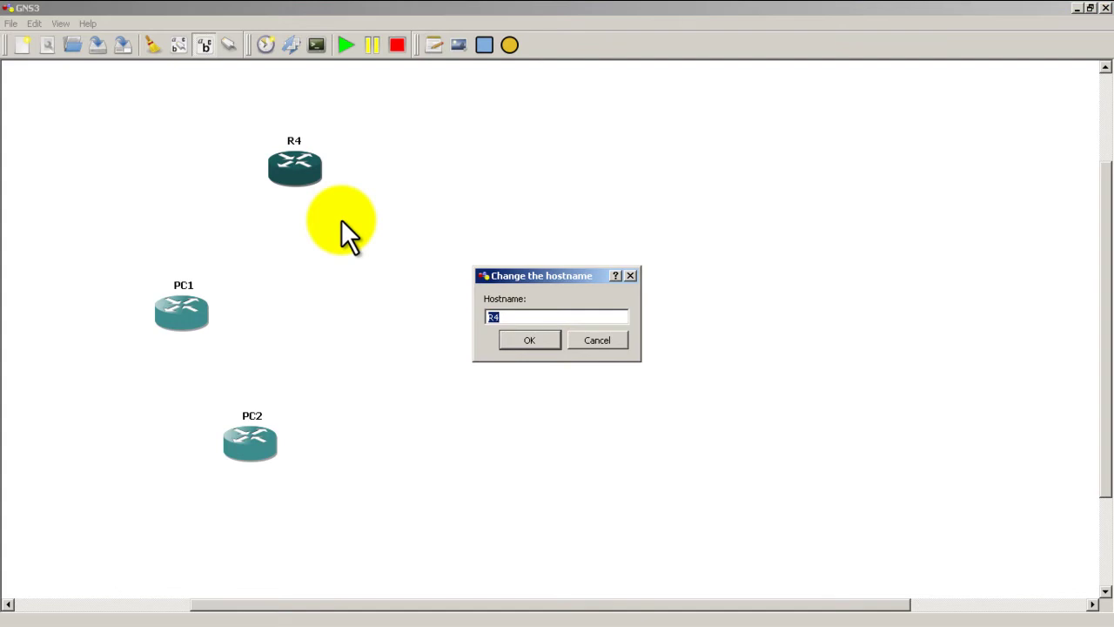
{"action": "type", "text": "Website"}
{"action": "key", "text": "BackSpace"}
{"action": "key", "text": "BackSpace"}
{"action": "key", "text": "BackSpace"}
{"action": "key", "text": "BackSpace"}
{"action": "key", "text": "BackSpace"}
{"action": "key", "text": "BackSpace"}
{"action": "key", "text": "BackSpace"}
{"action": "type", "text": "R2"}
{"action": "key", "text": "Return"}
- Arrange the topology with PC1 above PC2 on the left, R1 in the middle and R2 on the far right
{"action": "left_click_drag", "start_coordinate": [304, 173], "coordinate": [935, 329]}
{"action": "left_click_drag", "start_coordinate": [528, 323], "coordinate": [514, 319]}
{"action": "left_click_drag", "start_coordinate": [207, 311], "coordinate": [183, 210]}
{"action": "left_click_drag", "start_coordinate": [256, 457], "coordinate": [170, 462]}
{"action": "left_click_drag", "start_coordinate": [531, 319], "coordinate": [516, 318]}
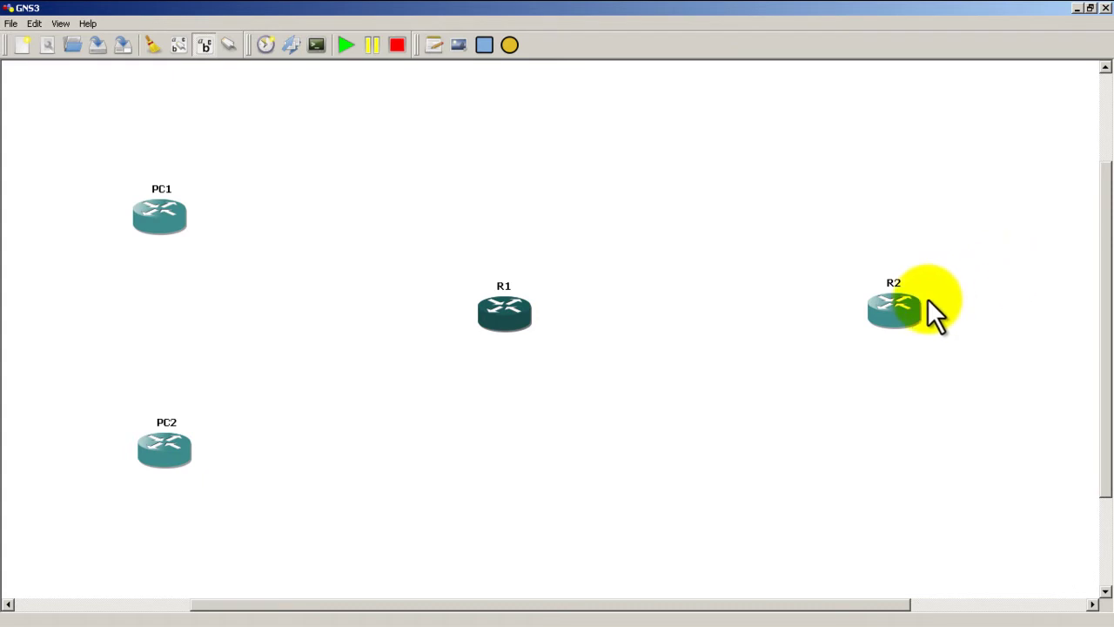
- Add a link from PC1 to interface f0/0 of R1
{"action": "left_click", "coordinate": [231, 44]}
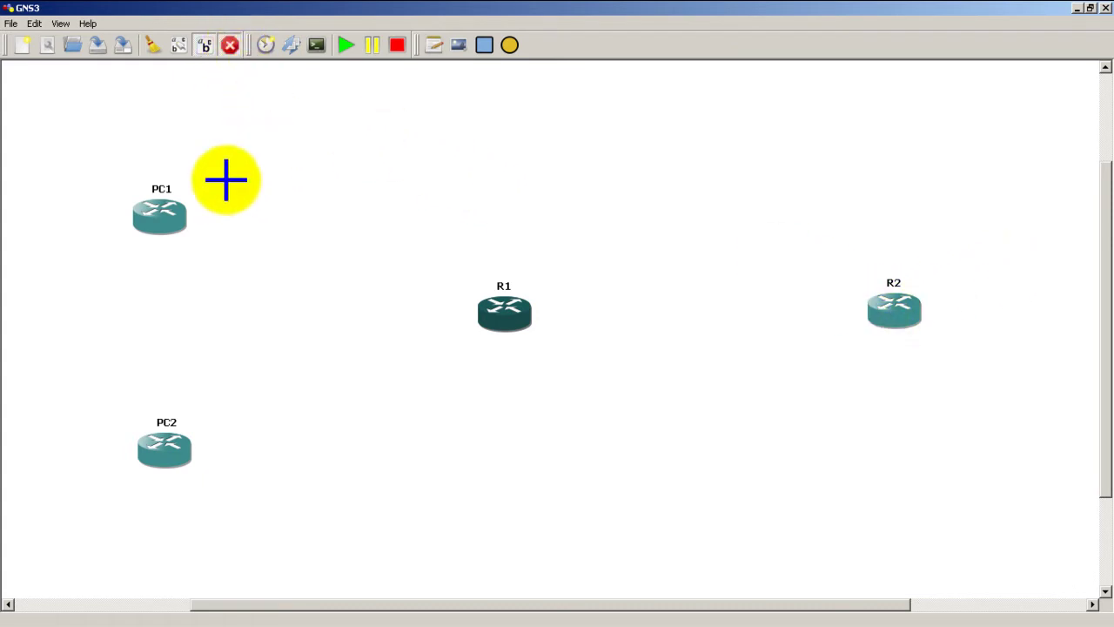
{"action": "left_click", "coordinate": [152, 223]}
{"action": "left_click", "coordinate": [160, 231]}
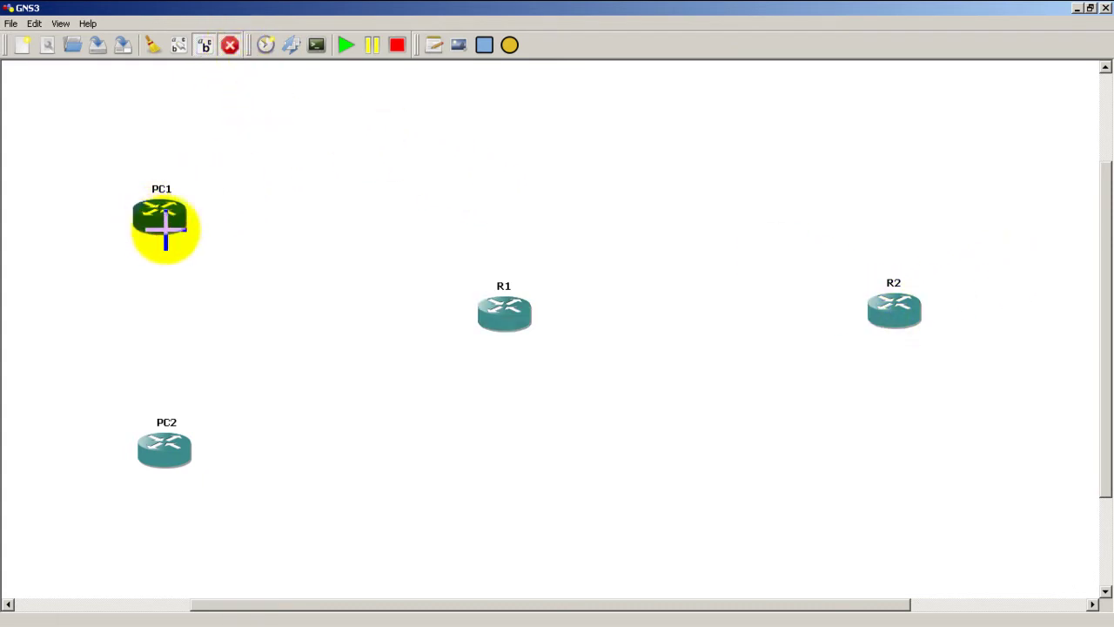
{"action": "left_click", "coordinate": [509, 316]}
{"action": "left_click", "coordinate": [525, 326]}
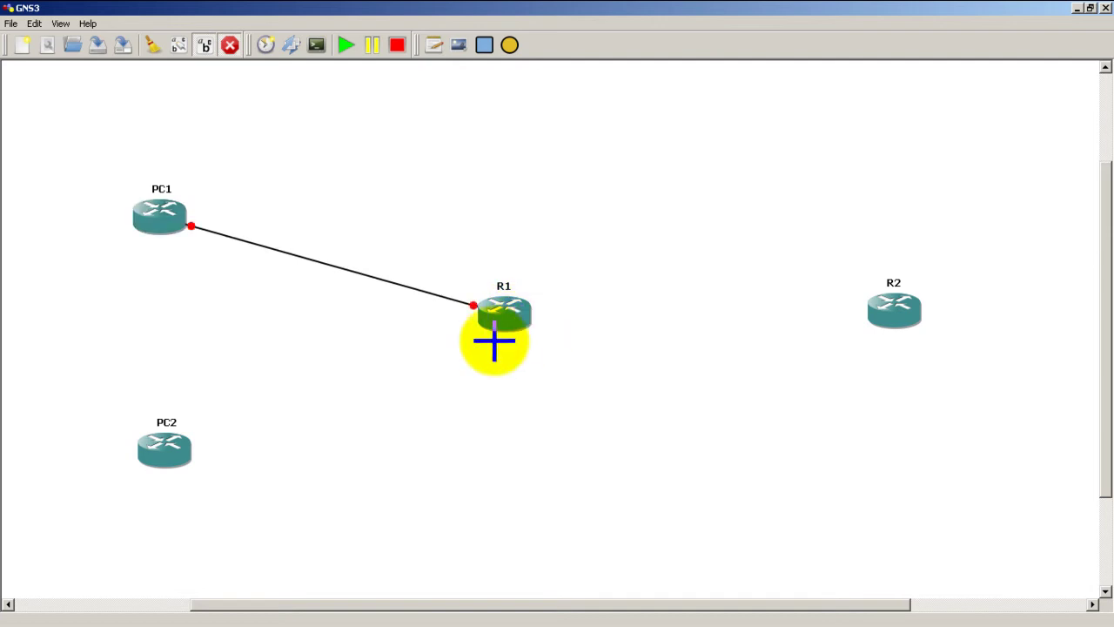
- Link PC2's f0/0 interface to R1's f0/1 and leave link mode
{"action": "left_click", "coordinate": [177, 456]}
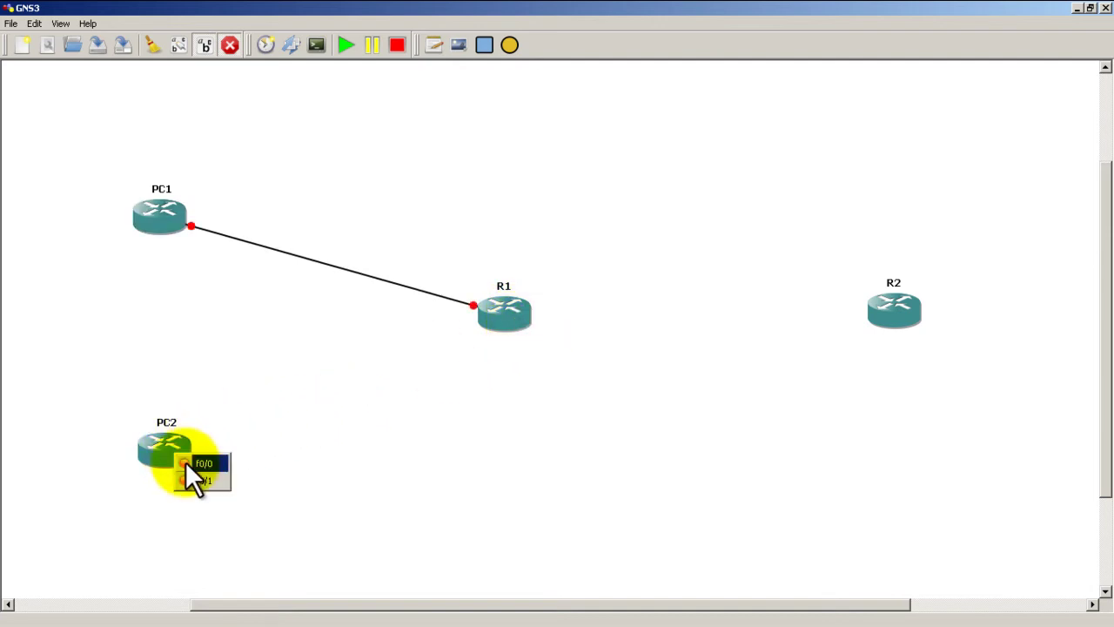
{"action": "left_click", "coordinate": [187, 463]}
{"action": "left_click", "coordinate": [501, 315]}
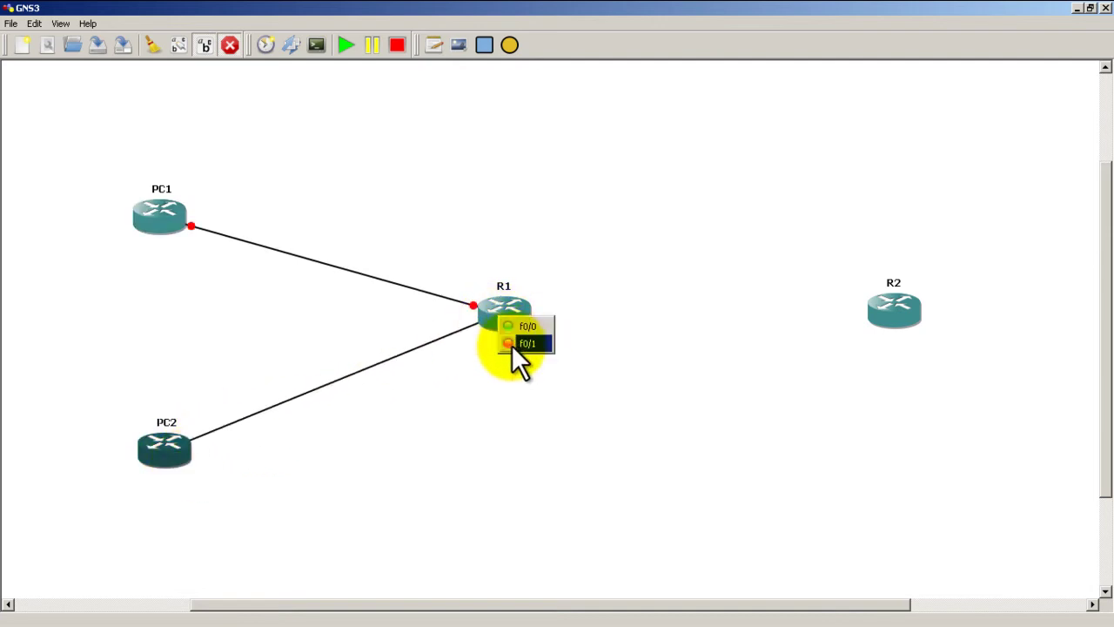
{"action": "left_click", "coordinate": [512, 344]}
{"action": "left_click", "coordinate": [230, 45]}
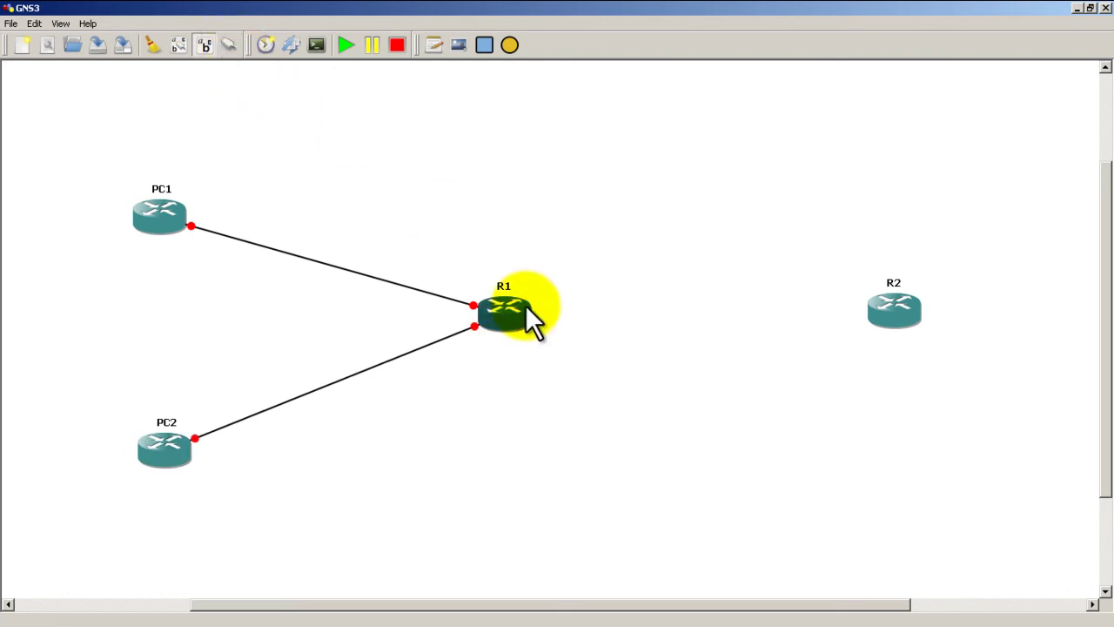
- Add an NM-1FE-TX adapter to slot1 in R1's node configuration
{"action": "right_click", "coordinate": [510, 313]}
{"action": "left_click", "coordinate": [541, 324]}
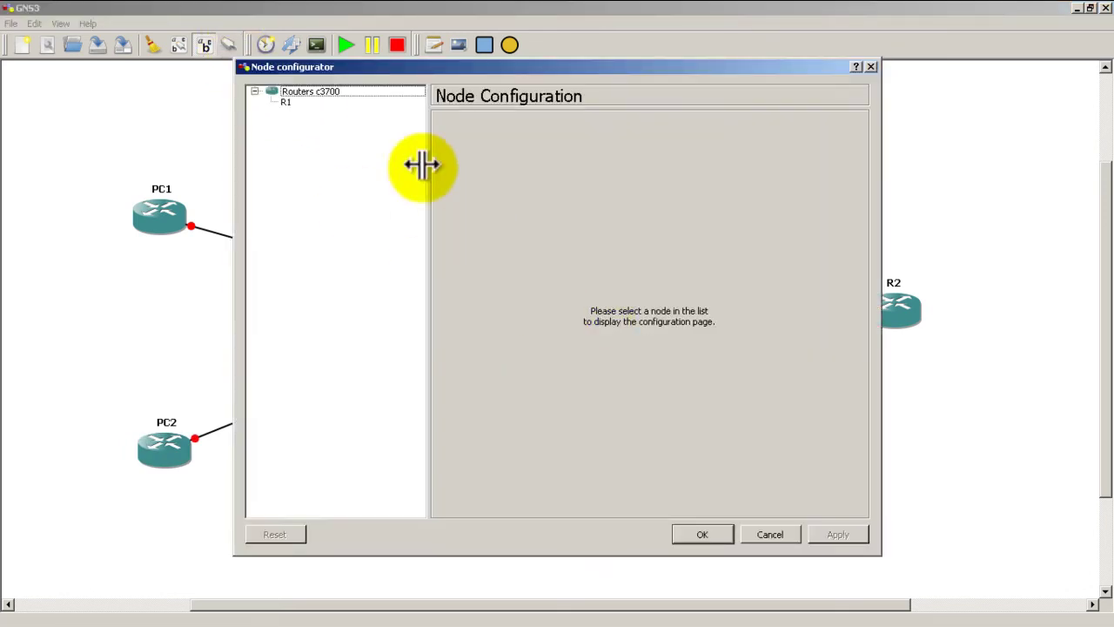
{"action": "left_click", "coordinate": [327, 102]}
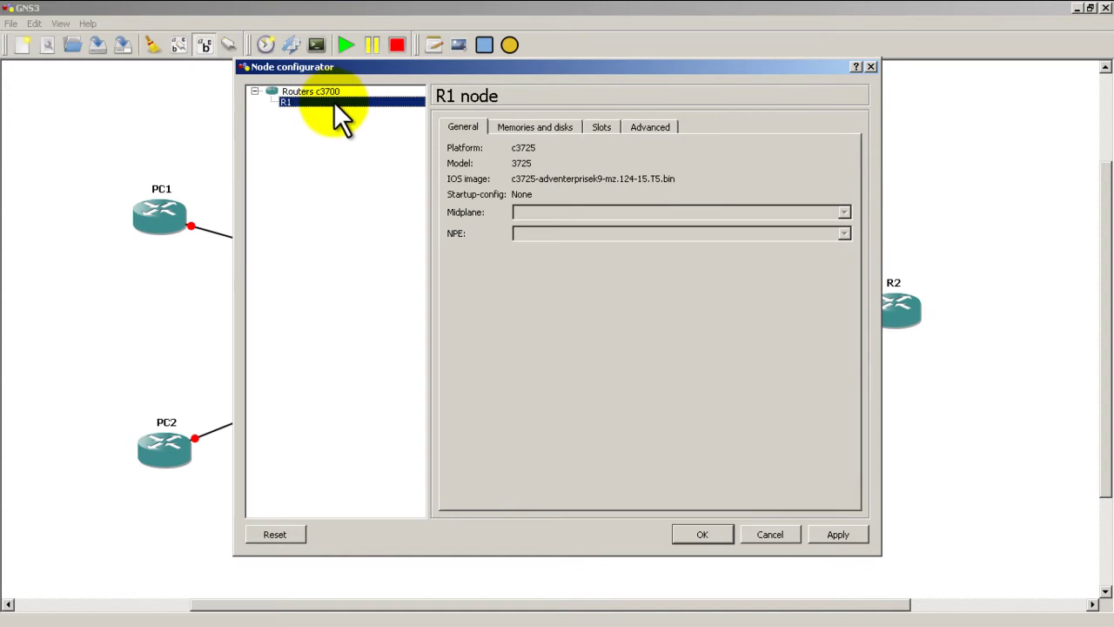
{"action": "left_click", "coordinate": [601, 126]}
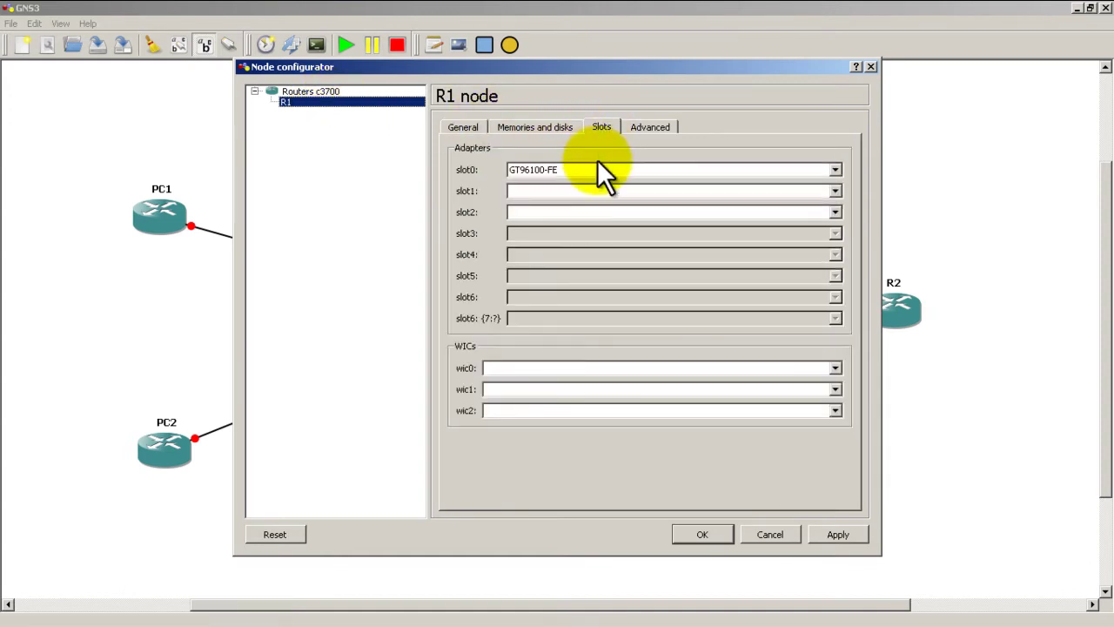
{"action": "left_click", "coordinate": [592, 191]}
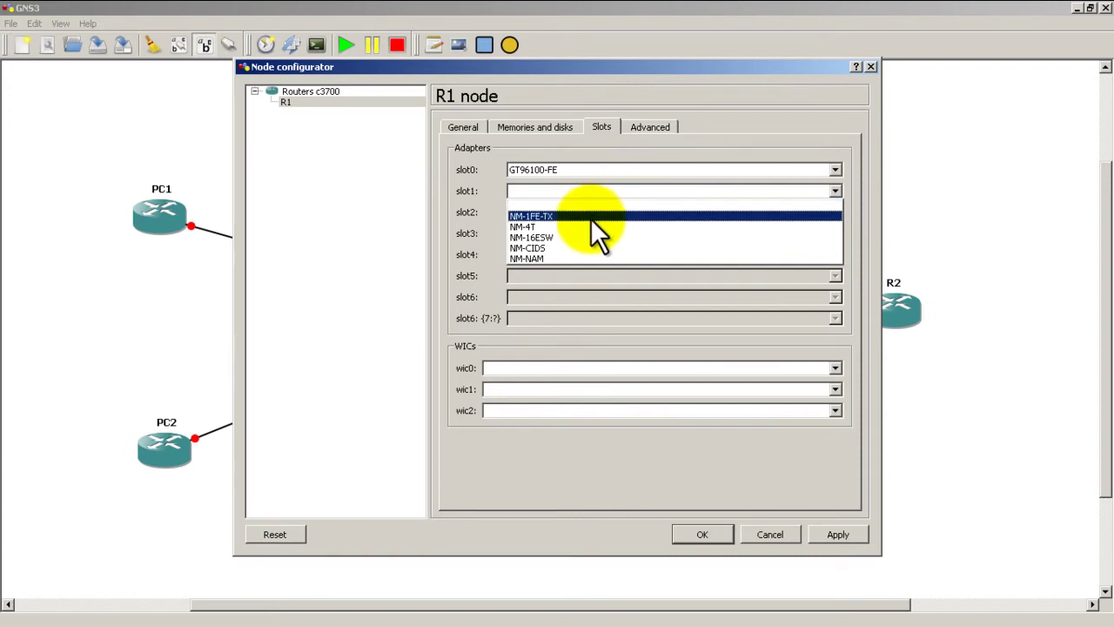
{"action": "left_click", "coordinate": [590, 215]}
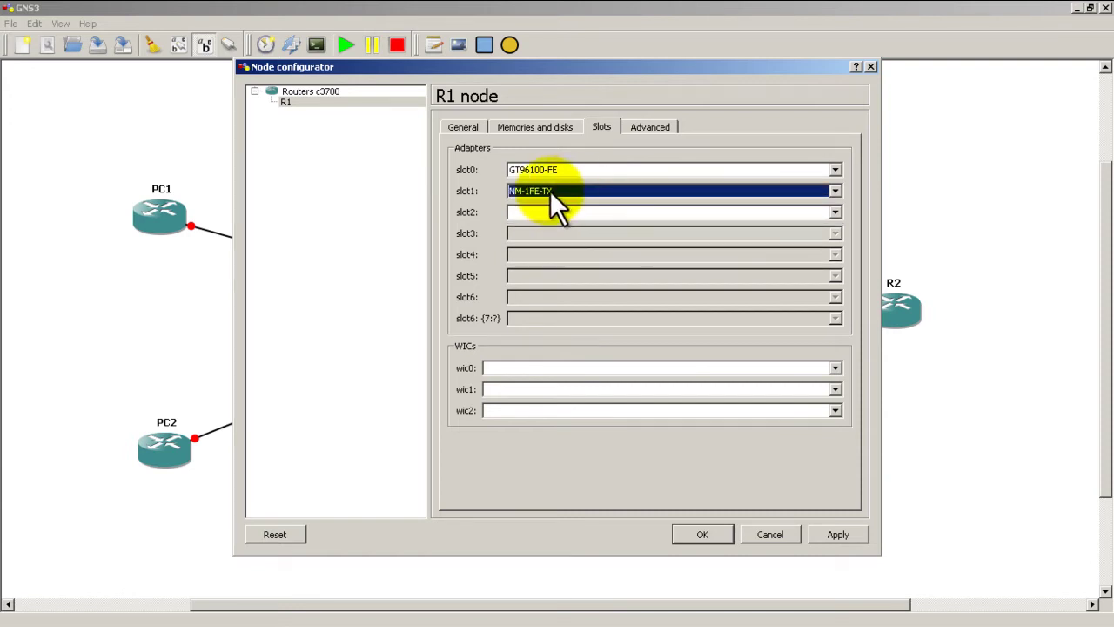
{"action": "left_click", "coordinate": [697, 538]}
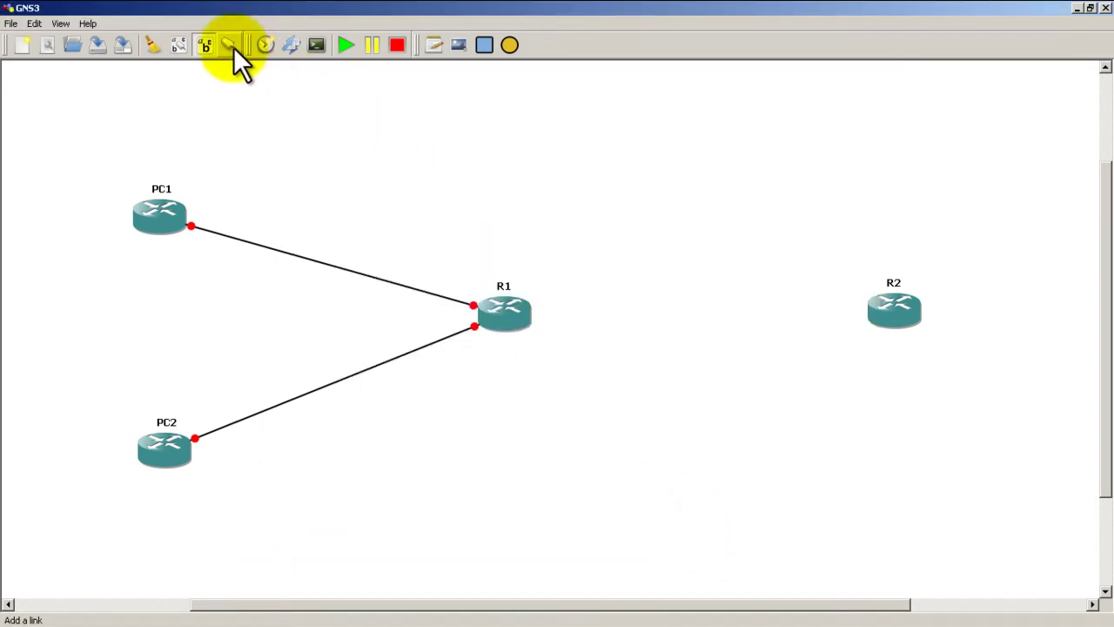
- Link R1's f1/0 interface to R2 and leave link mode
{"action": "left_click", "coordinate": [232, 47]}
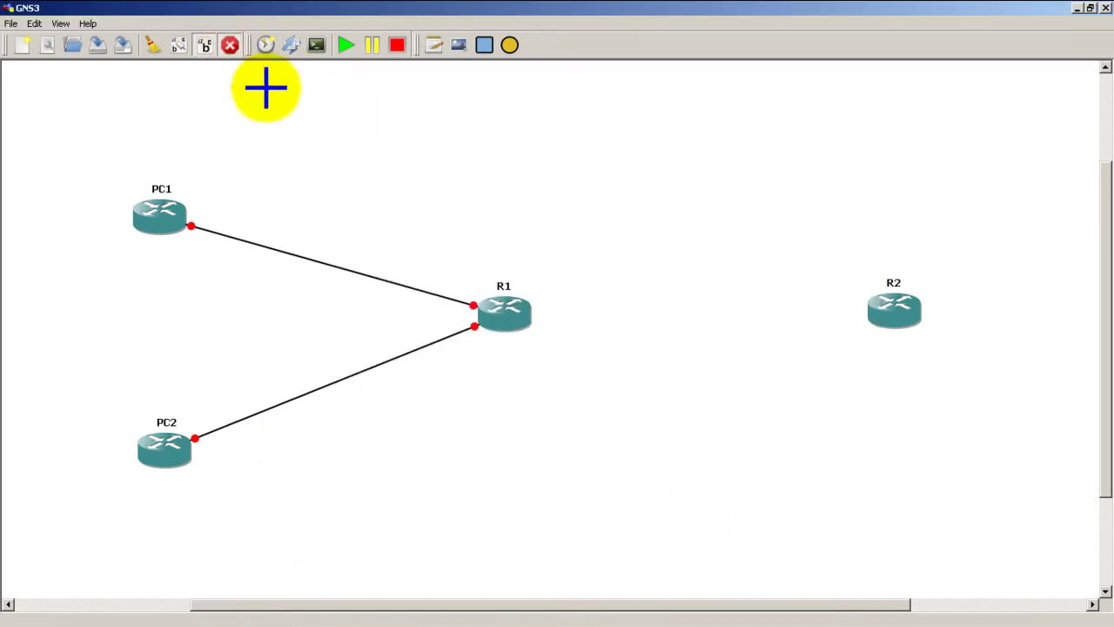
{"action": "left_click", "coordinate": [514, 321]}
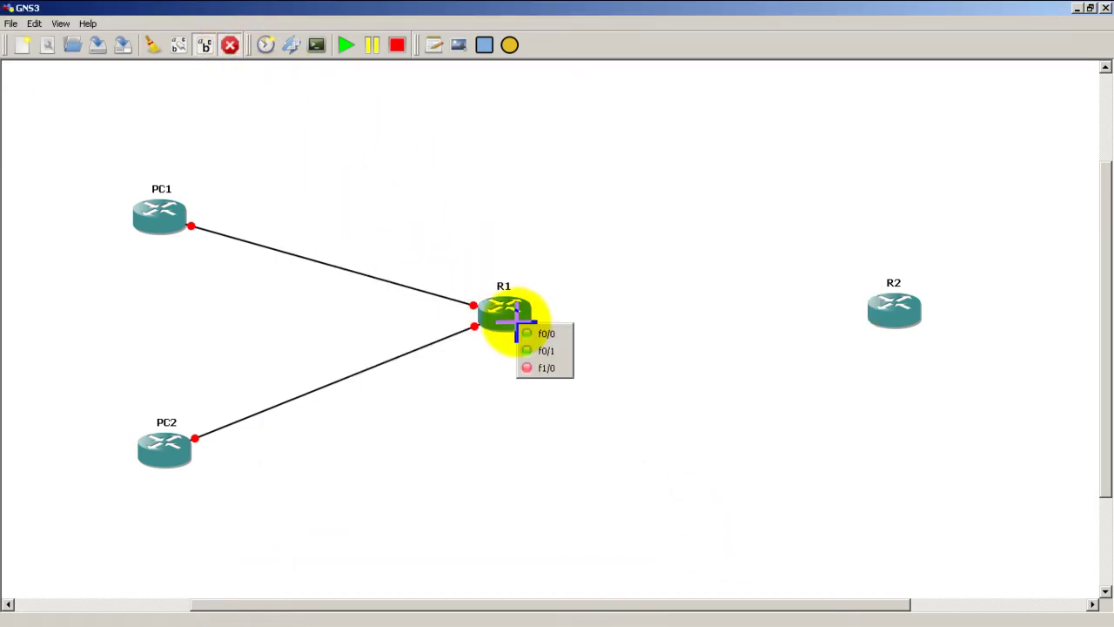
{"action": "left_click", "coordinate": [562, 368]}
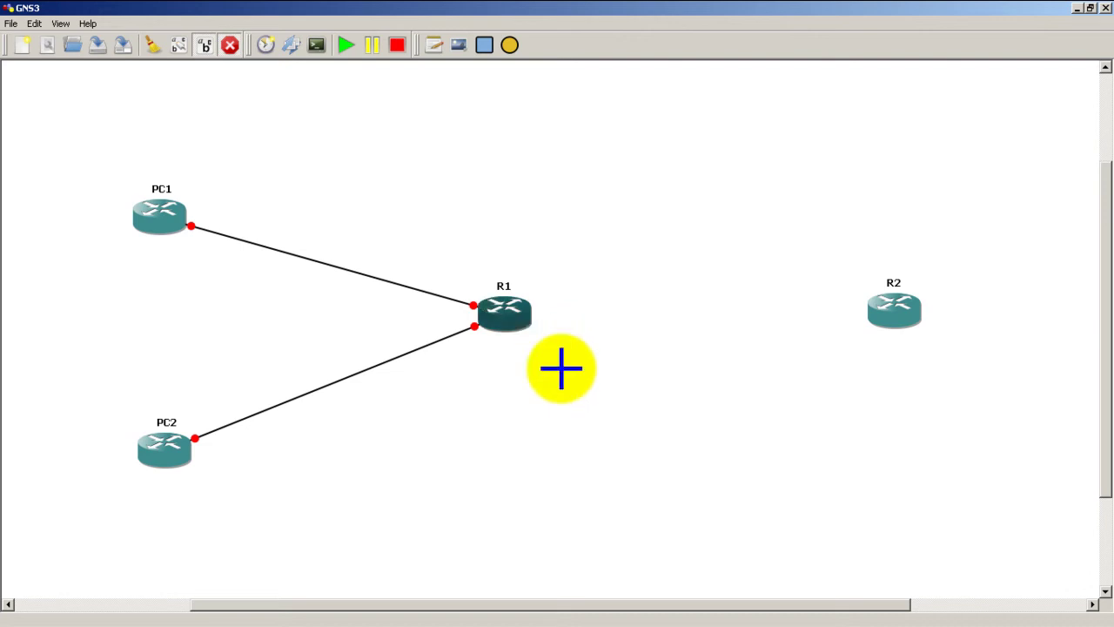
{"action": "left_click", "coordinate": [893, 320]}
{"action": "left_click", "coordinate": [912, 332]}
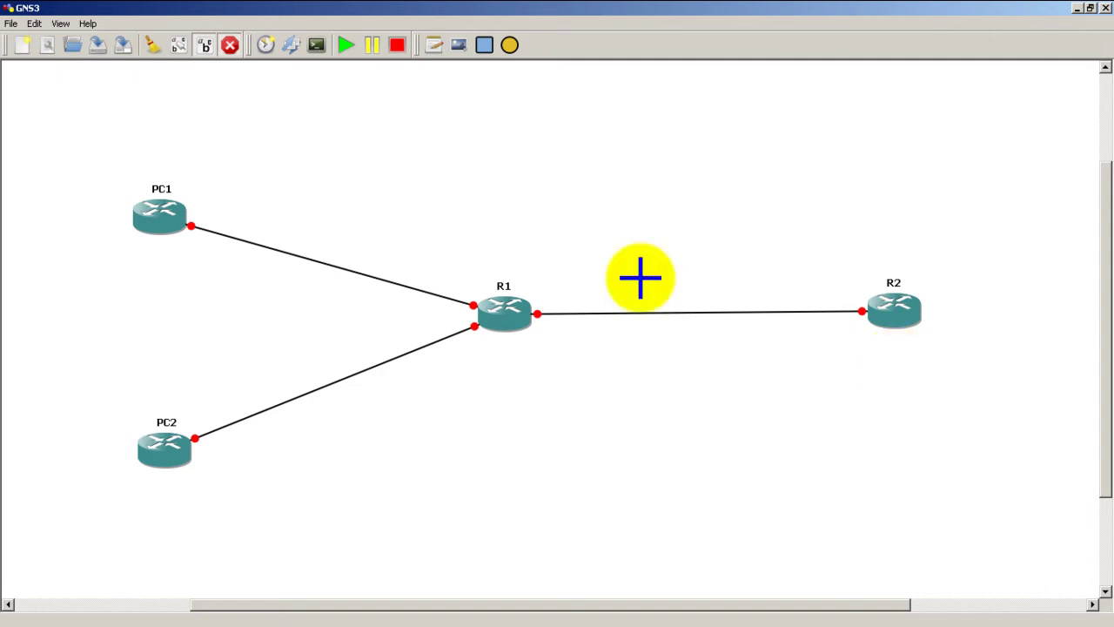
{"action": "left_click", "coordinate": [229, 41]}
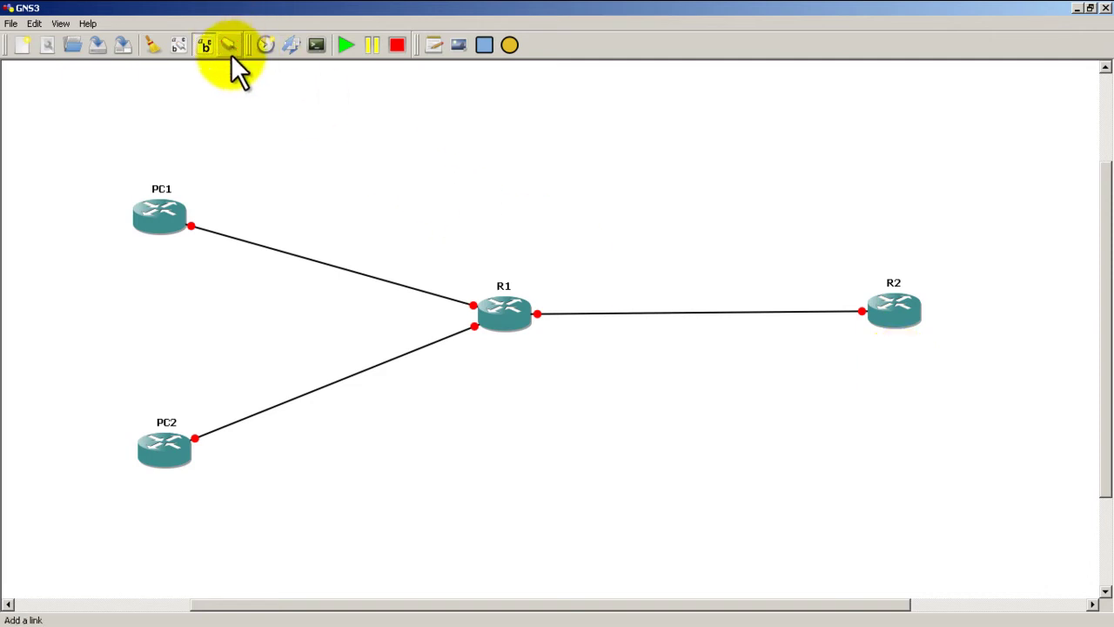
- Show the interface labels and move those of PC2, R1 and R2 clear of the router icons
{"action": "left_click", "coordinate": [185, 46]}
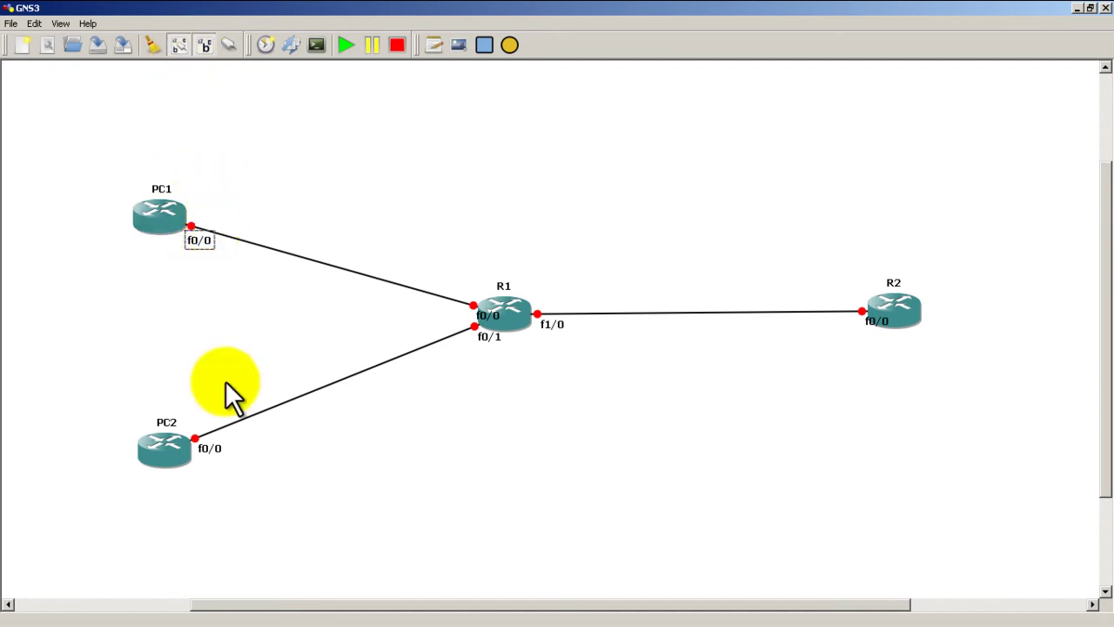
{"action": "left_click_drag", "start_coordinate": [490, 336], "coordinate": [447, 308]}
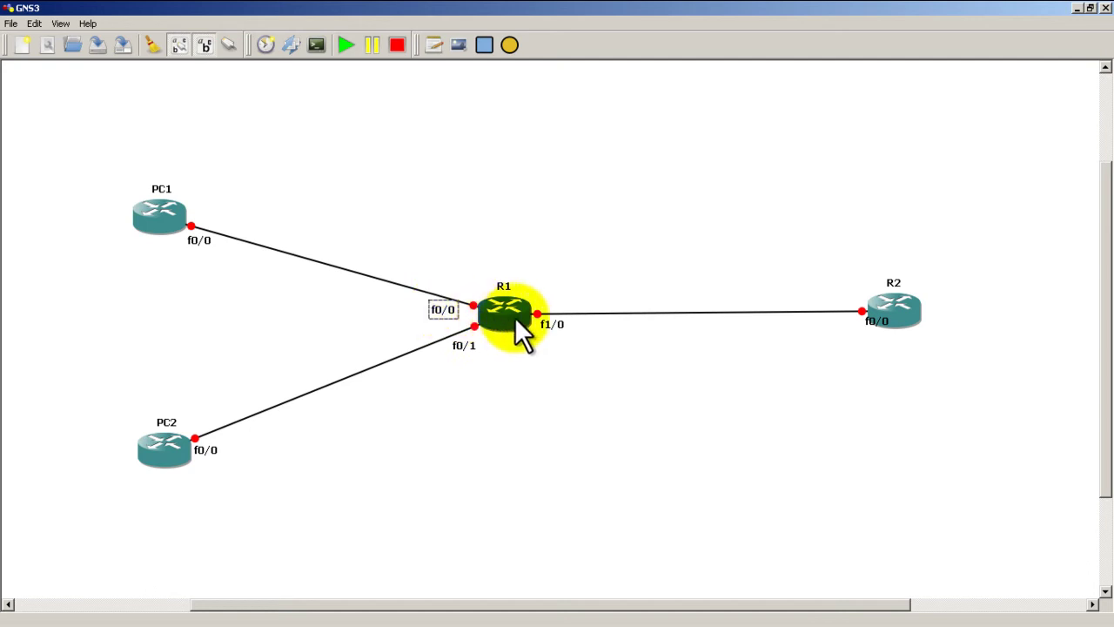
{"action": "left_click_drag", "start_coordinate": [877, 322], "coordinate": [845, 324]}
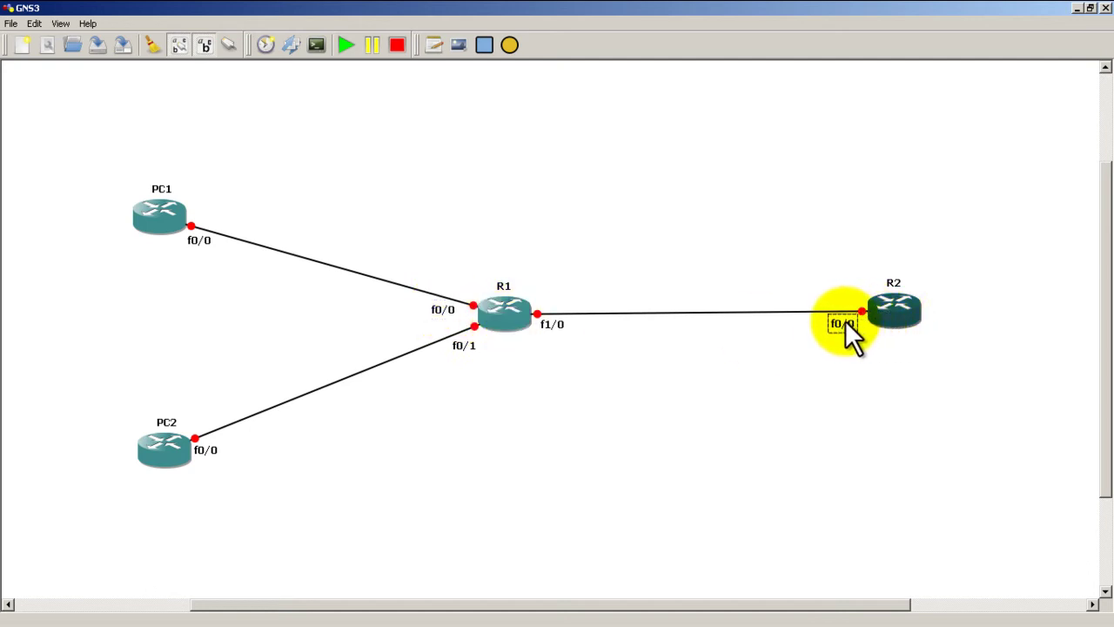
{"action": "left_click", "coordinate": [801, 402]}
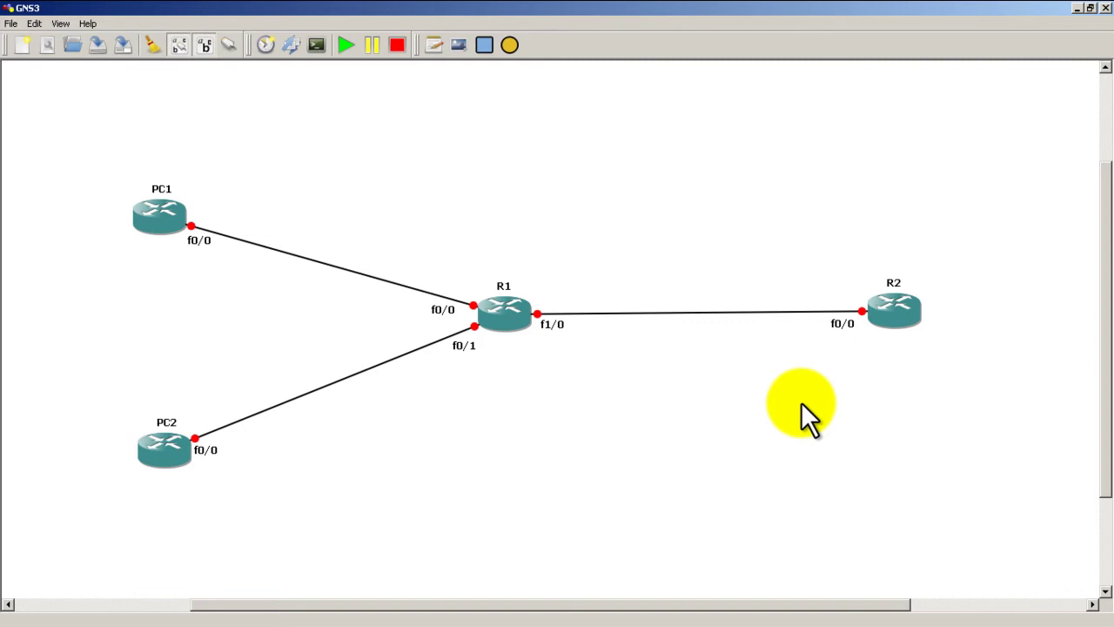
- Add two DHCP text notes to the topology and place one beside PC1 and the other beside PC2
{"action": "left_click", "coordinate": [434, 45]}
{"action": "left_click", "coordinate": [463, 158]}
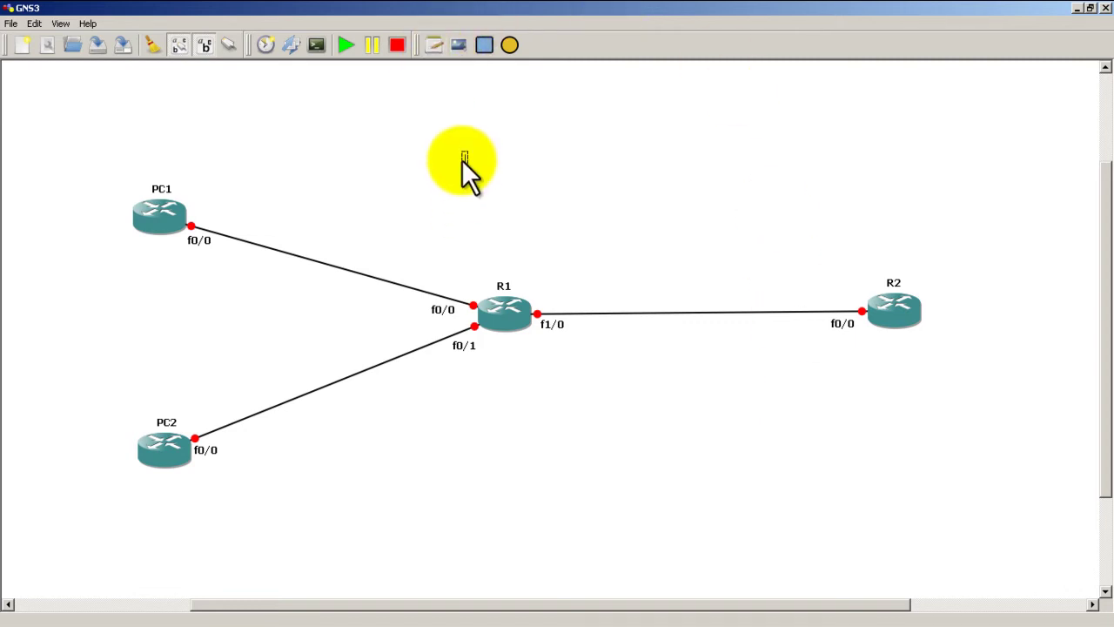
{"action": "type", "text": "DHCP"}
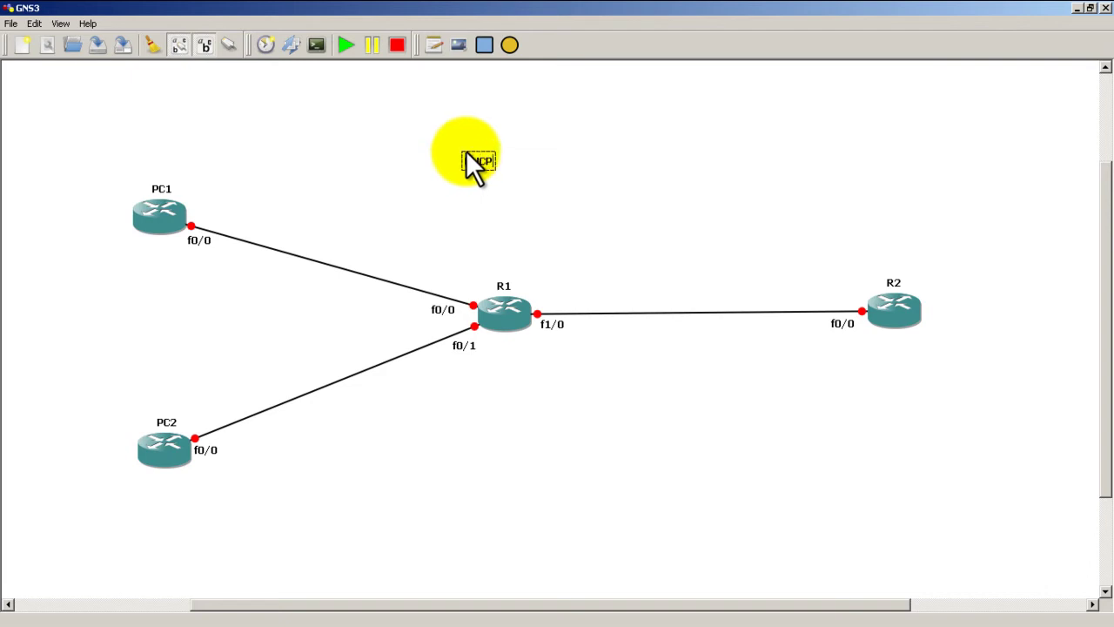
{"action": "left_click", "coordinate": [472, 112]}
{"action": "left_click", "coordinate": [435, 45]}
{"action": "left_click", "coordinate": [644, 132]}
{"action": "type", "text": "DHCP"}
{"action": "left_click", "coordinate": [539, 118]}
{"action": "left_click_drag", "start_coordinate": [496, 163], "coordinate": [218, 213]}
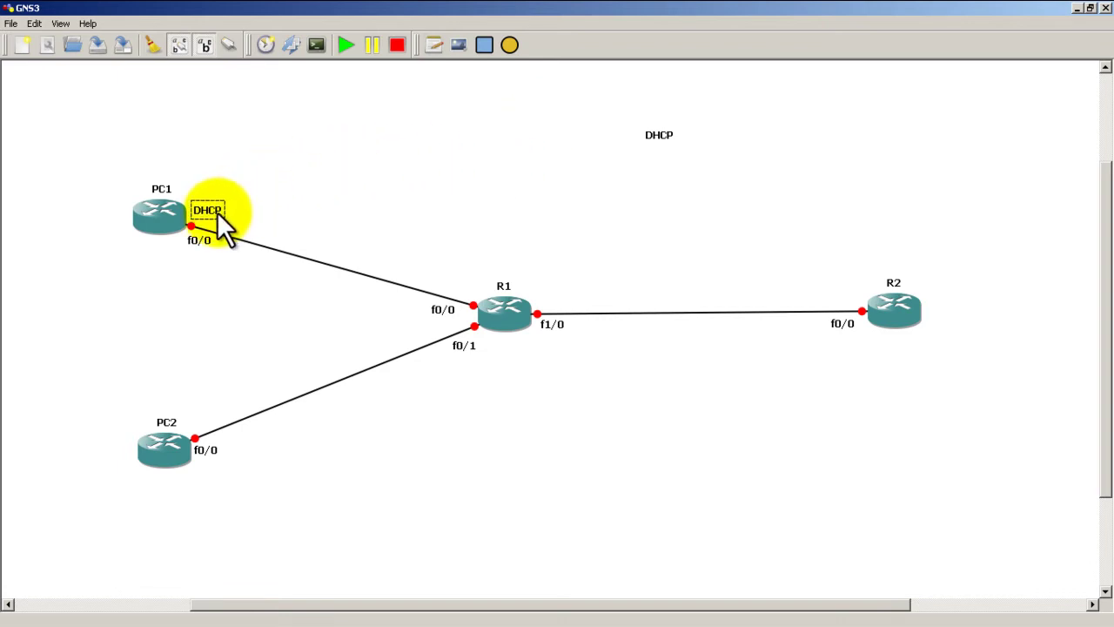
{"action": "left_click_drag", "start_coordinate": [656, 133], "coordinate": [197, 415]}
{"action": "left_click", "coordinate": [376, 498]}
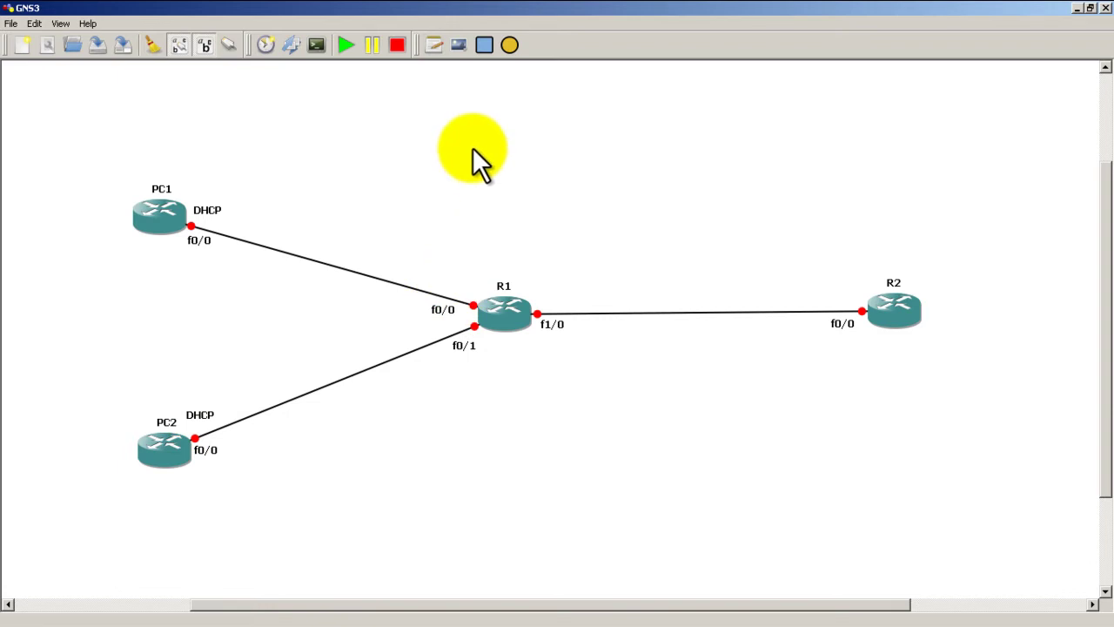
- Add the address notes 1.1.1.1/32 and 2.2.2.2/32 and place them above R1 and R2 respectively
{"action": "left_click", "coordinate": [433, 44]}
{"action": "left_click", "coordinate": [477, 143]}
{"action": "type", "text": "1.1.1.1/32"}
{"action": "left_click", "coordinate": [499, 128]}
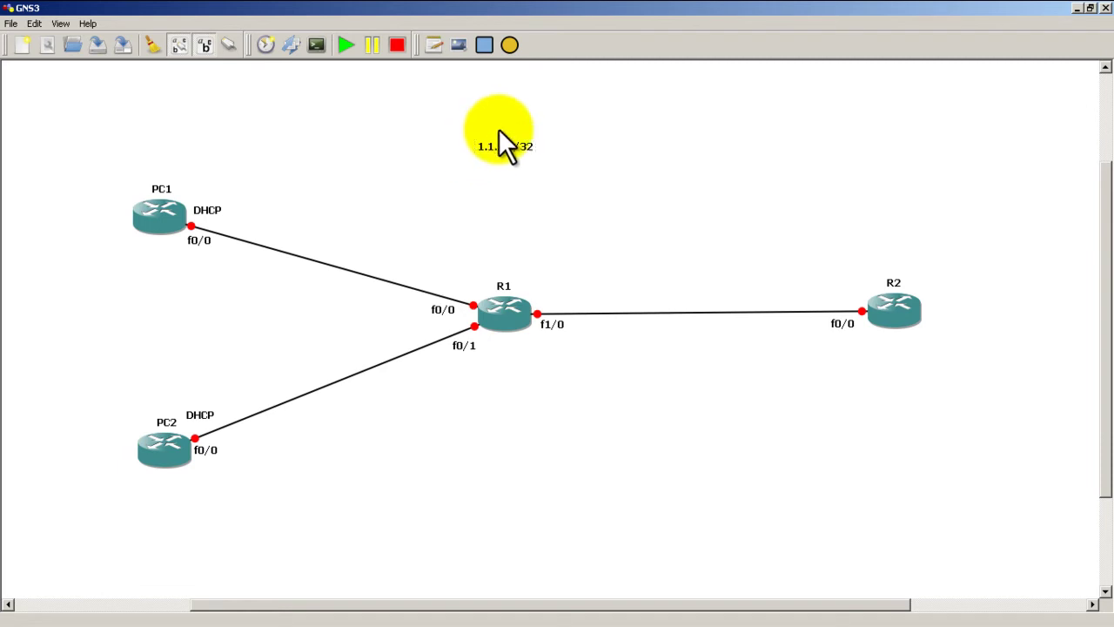
{"action": "left_click", "coordinate": [441, 52]}
{"action": "left_click", "coordinate": [598, 107]}
{"action": "type", "text": "2.2.2.2/32"}
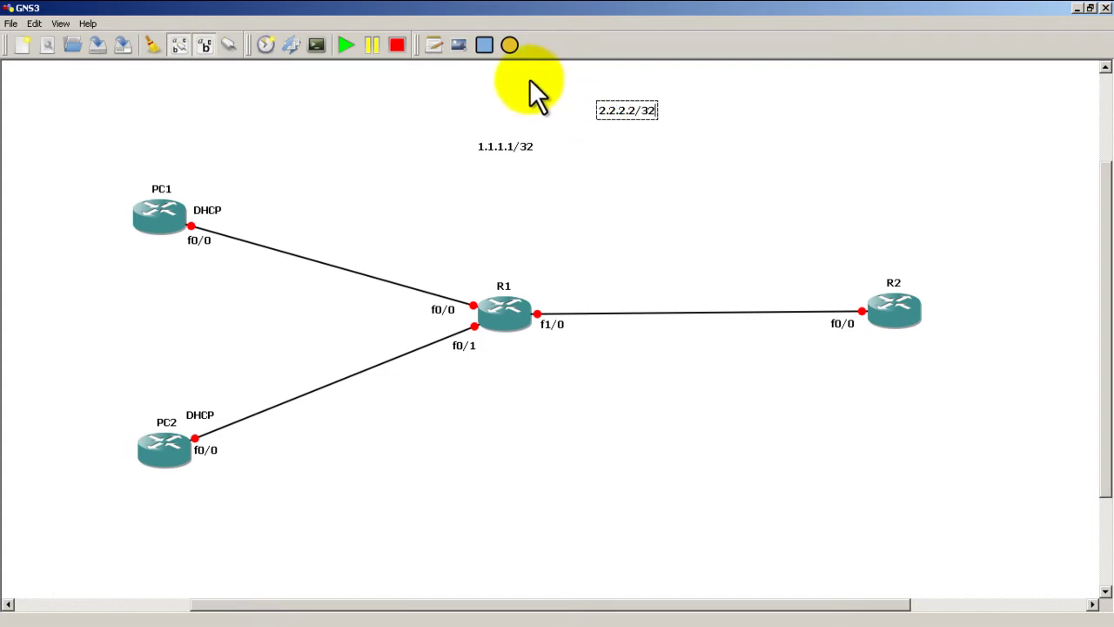
{"action": "left_click", "coordinate": [491, 163]}
{"action": "left_click_drag", "start_coordinate": [496, 147], "coordinate": [499, 255]}
{"action": "left_click_drag", "start_coordinate": [629, 112], "coordinate": [903, 258]}
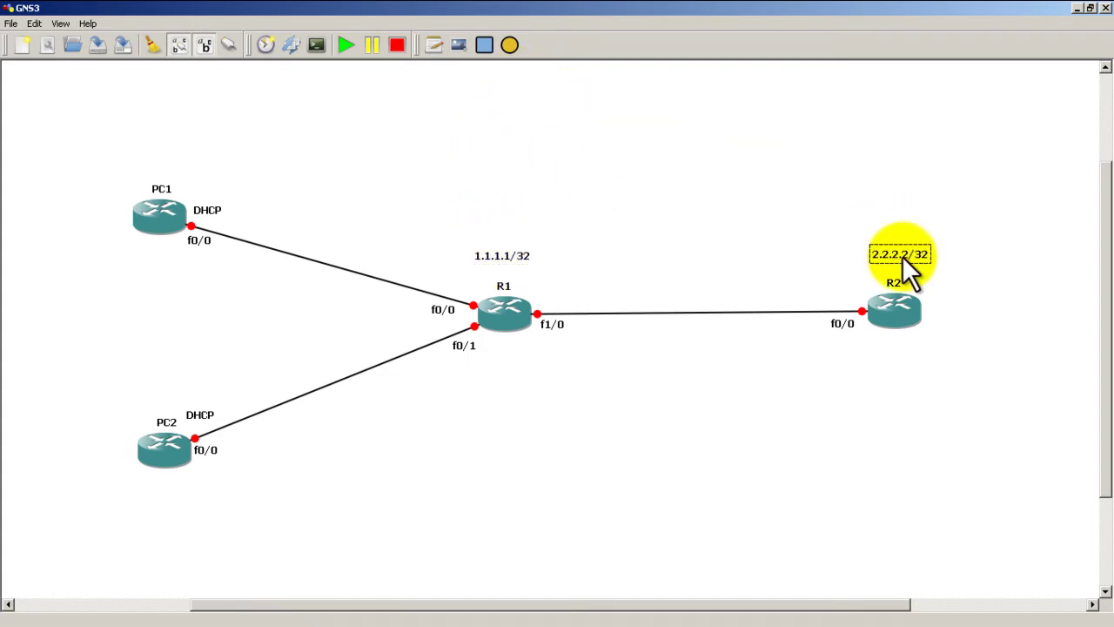
{"action": "left_click", "coordinate": [858, 194]}
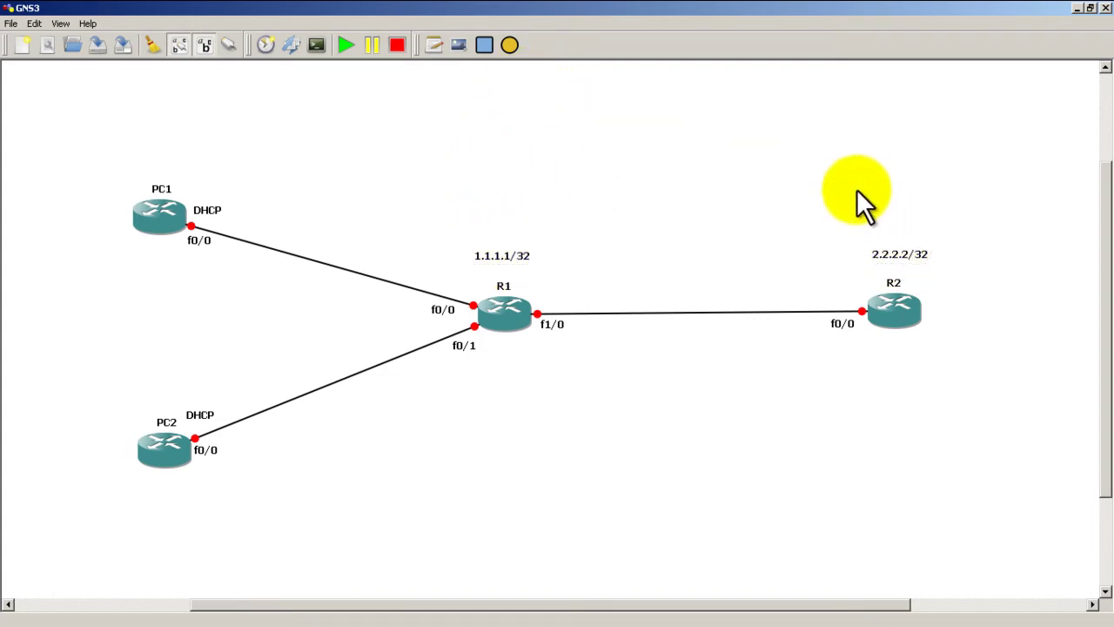
- Add the notes 10.10.12.1/24 and 10.10.13.1/24 and place them below the PC1–R1 and PC2–R1 links respectively
{"action": "left_click", "coordinate": [434, 49]}
{"action": "left_click", "coordinate": [520, 137]}
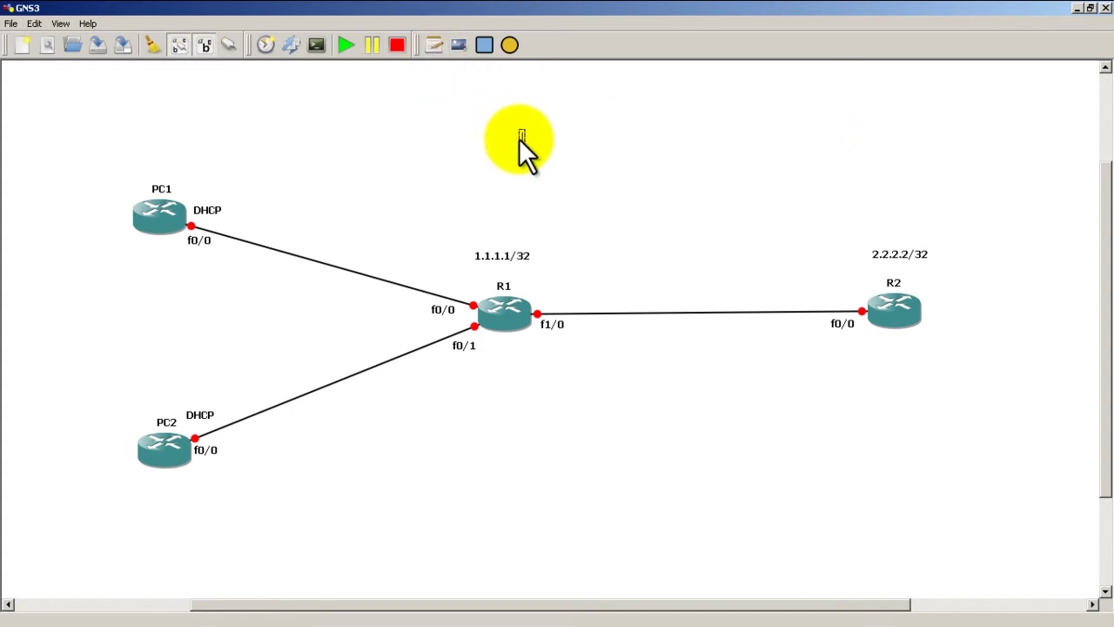
{"action": "type", "text": "10.10.12.1/24"}
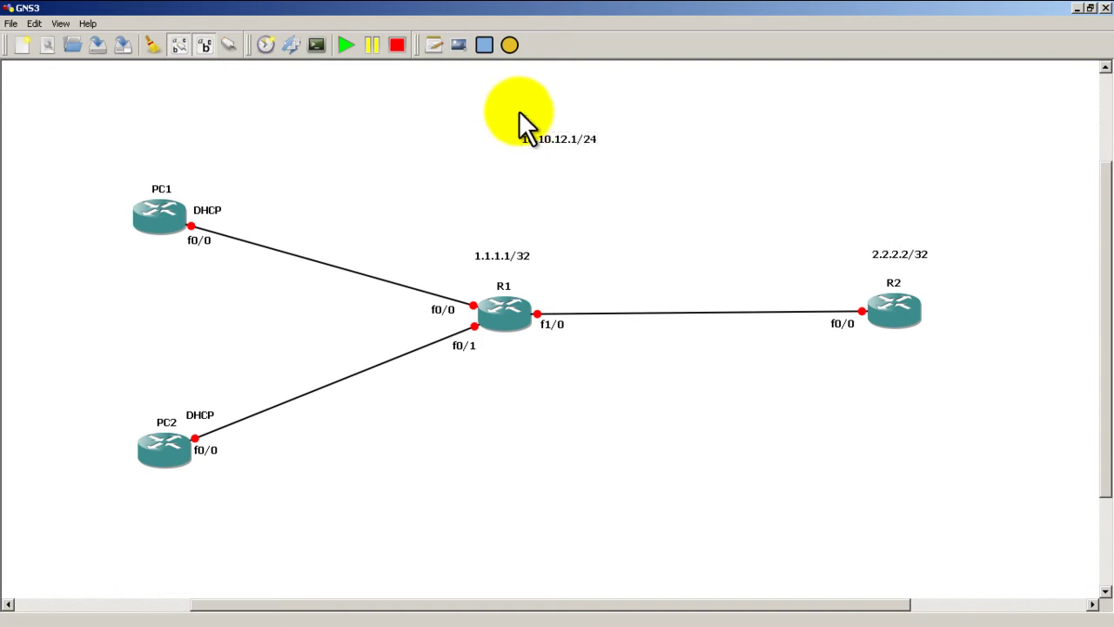
{"action": "left_click", "coordinate": [496, 92]}
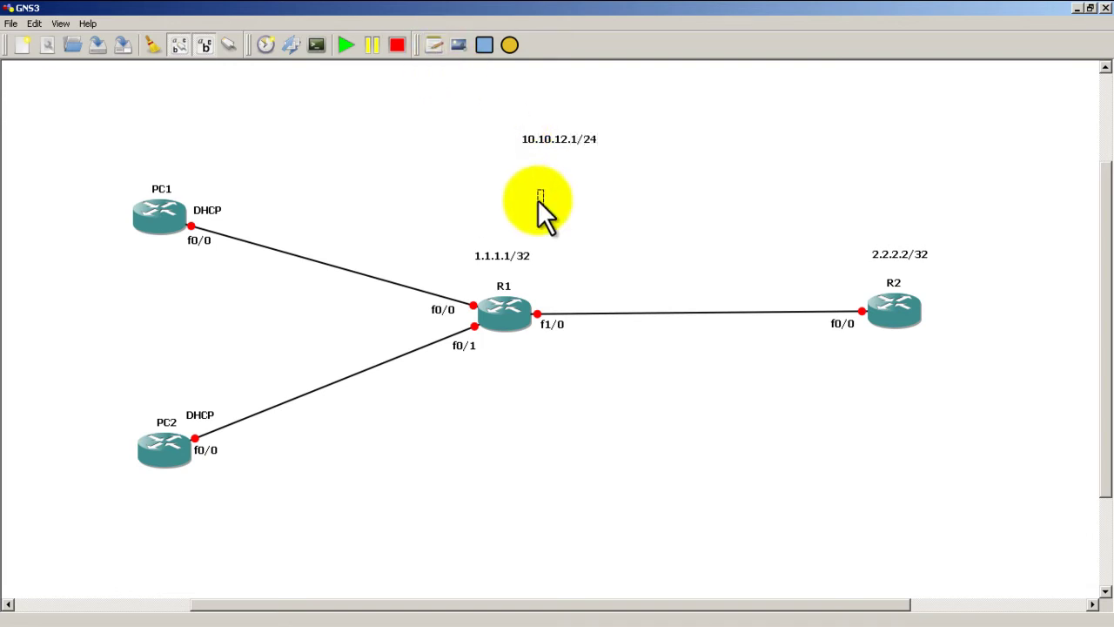
{"action": "type", "text": "10.10.13.1/24"}
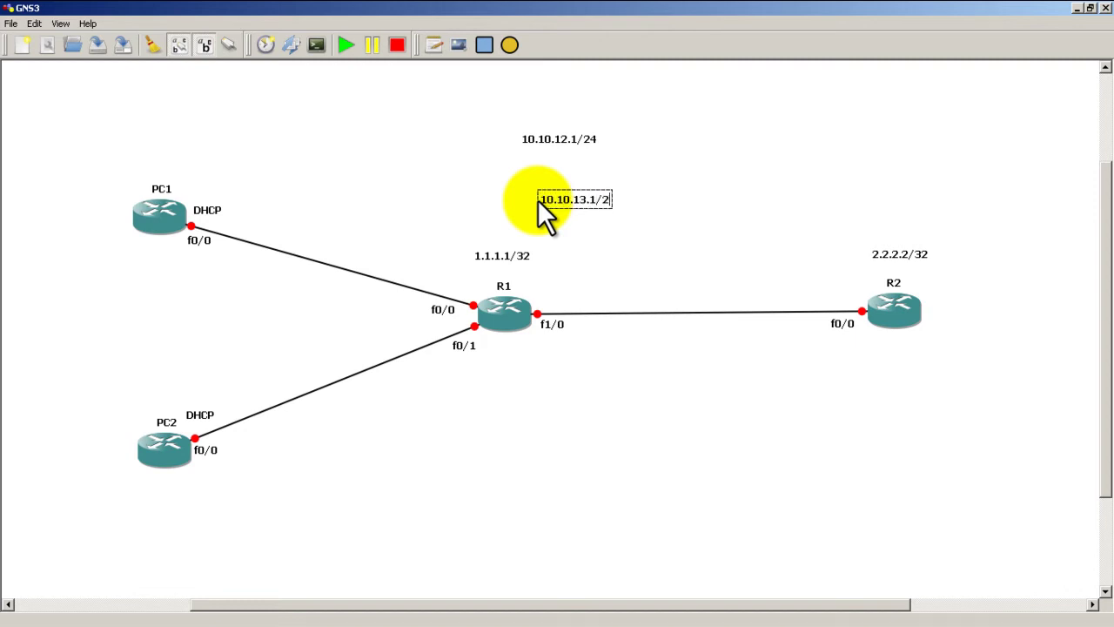
{"action": "left_click", "coordinate": [662, 115]}
{"action": "left_click_drag", "start_coordinate": [570, 139], "coordinate": [362, 303]}
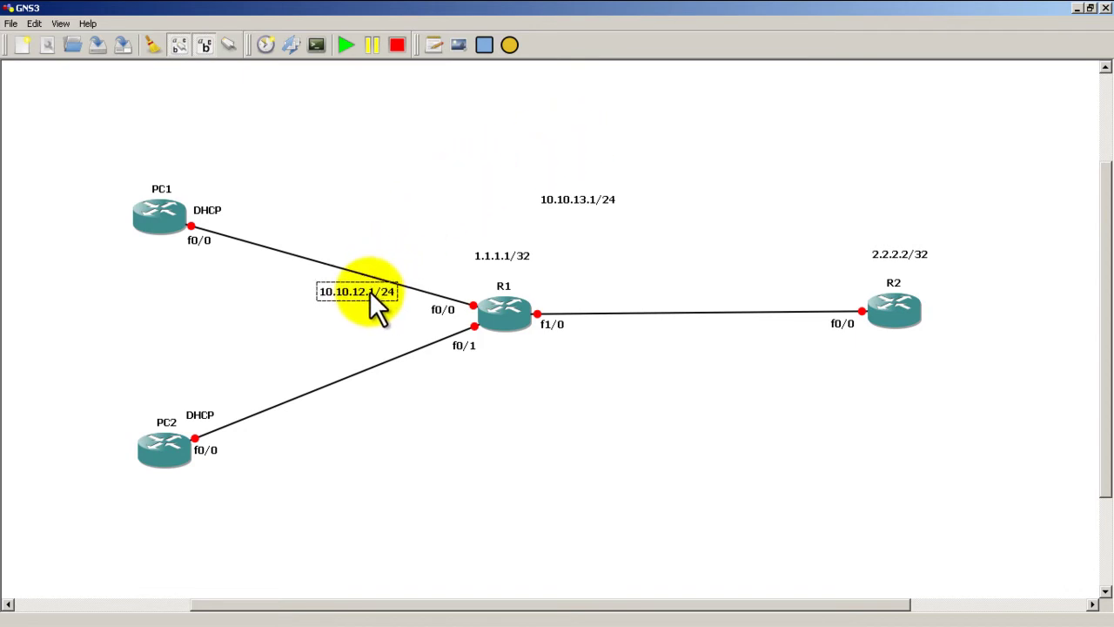
{"action": "left_click_drag", "start_coordinate": [591, 207], "coordinate": [377, 400]}
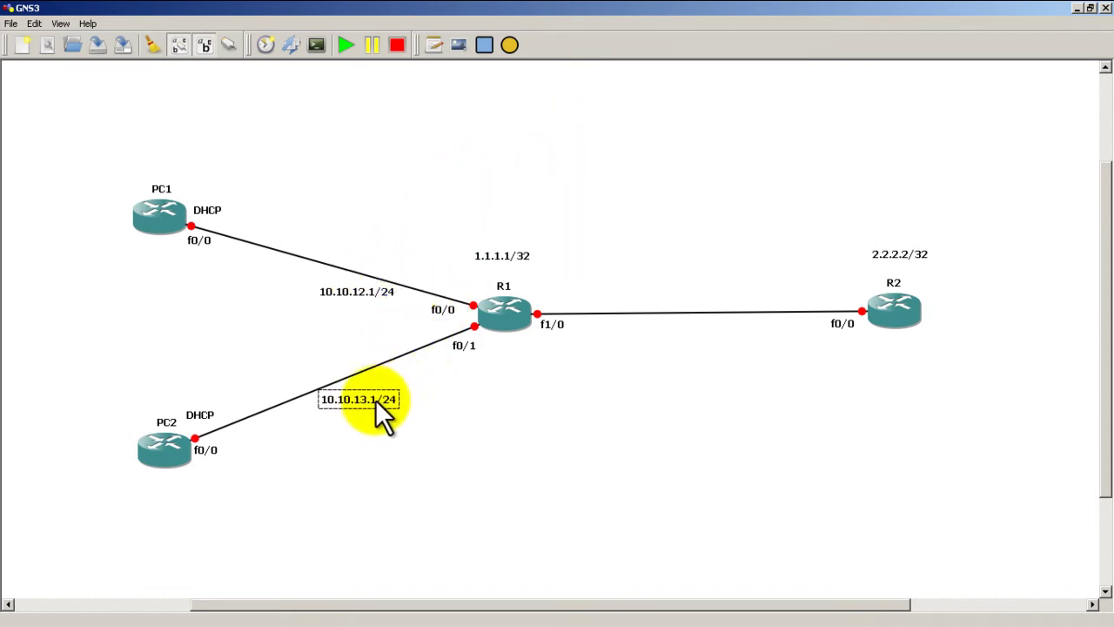
{"action": "left_click", "coordinate": [511, 118]}
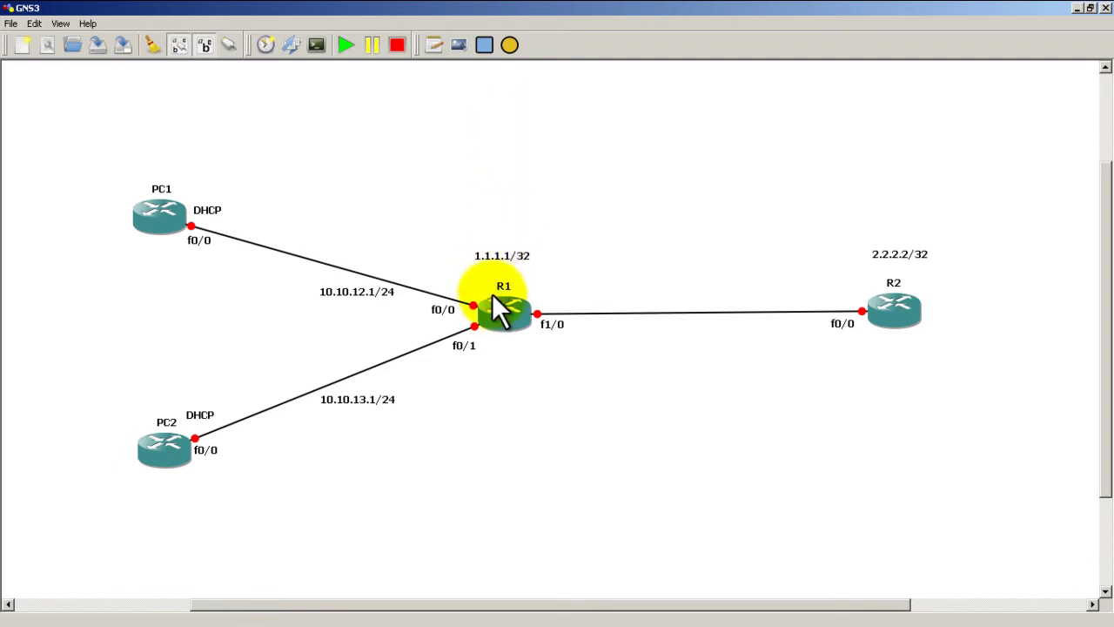
- Add the notes 140.1.1.1/24 and 140.1.1.2/24 and place them above the R1–R2 link at R1's f1/0 and R2's f0/0
{"action": "left_click", "coordinate": [431, 44]}
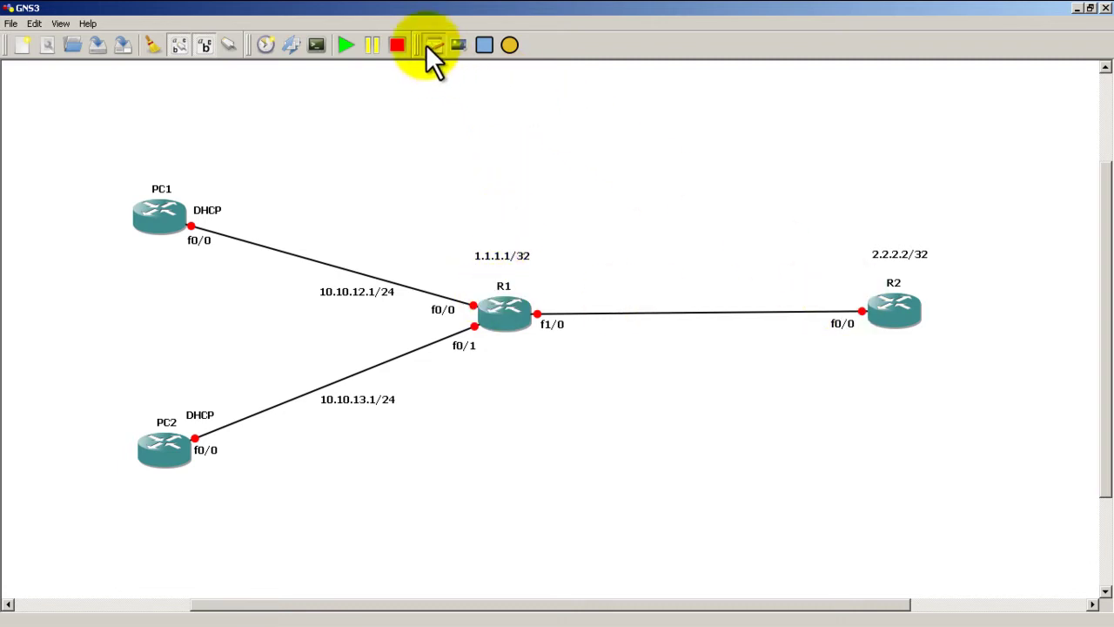
{"action": "left_click", "coordinate": [615, 155]}
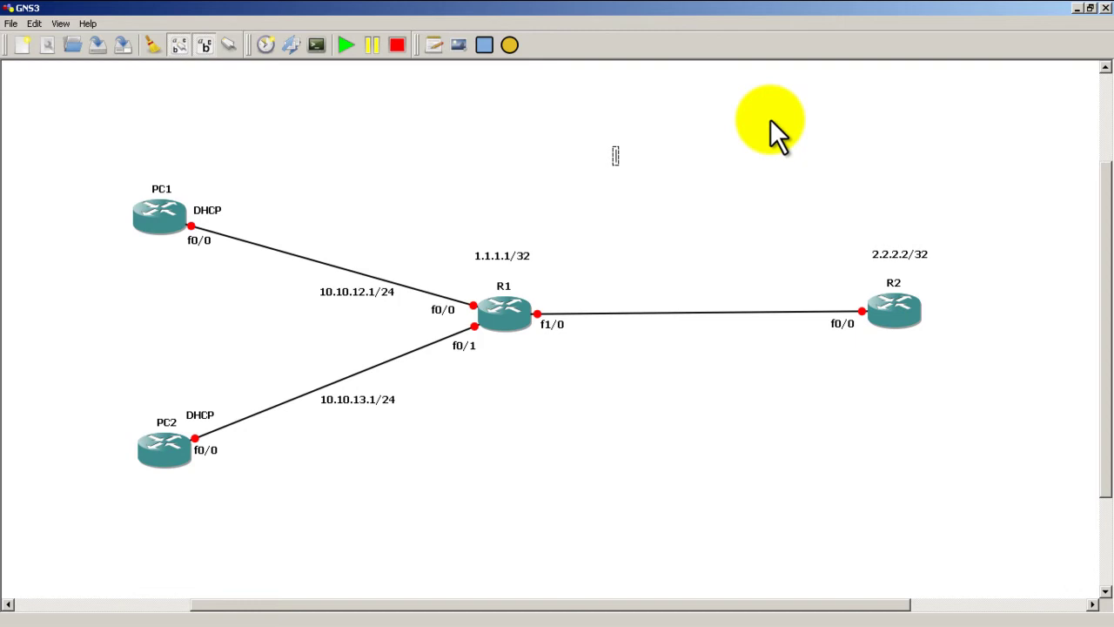
{"action": "type", "text": "140.1.1.1"}
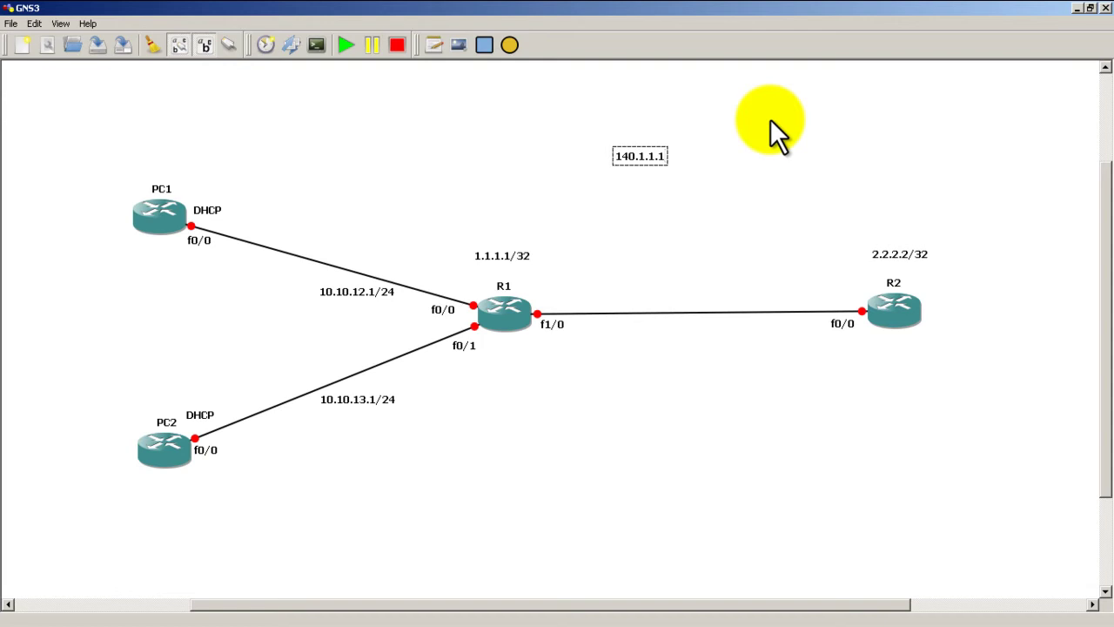
{"action": "type", "text": "/24"}
{"action": "left_click", "coordinate": [770, 119]}
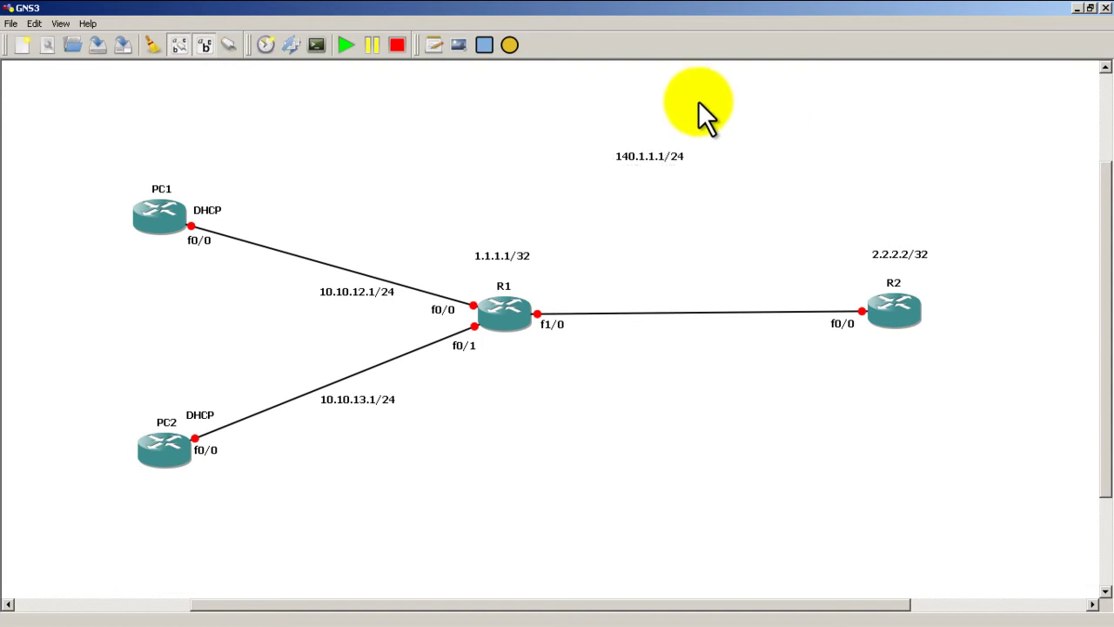
{"action": "left_click", "coordinate": [436, 46]}
{"action": "left_click", "coordinate": [842, 136]}
{"action": "type", "text": "140.1.1.2/24"}
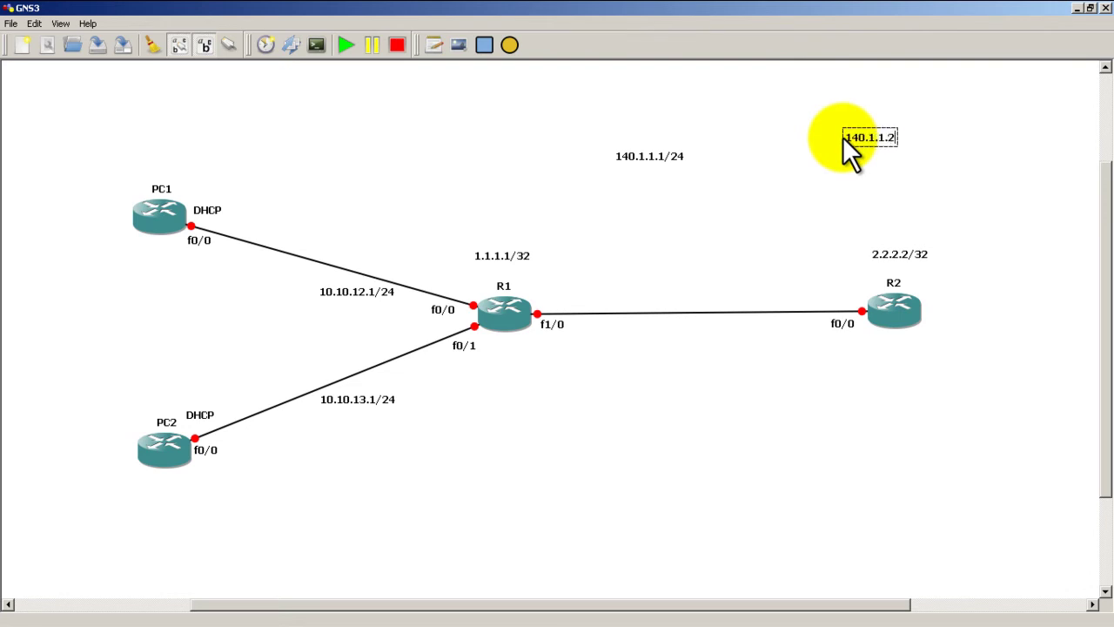
{"action": "left_click", "coordinate": [831, 98]}
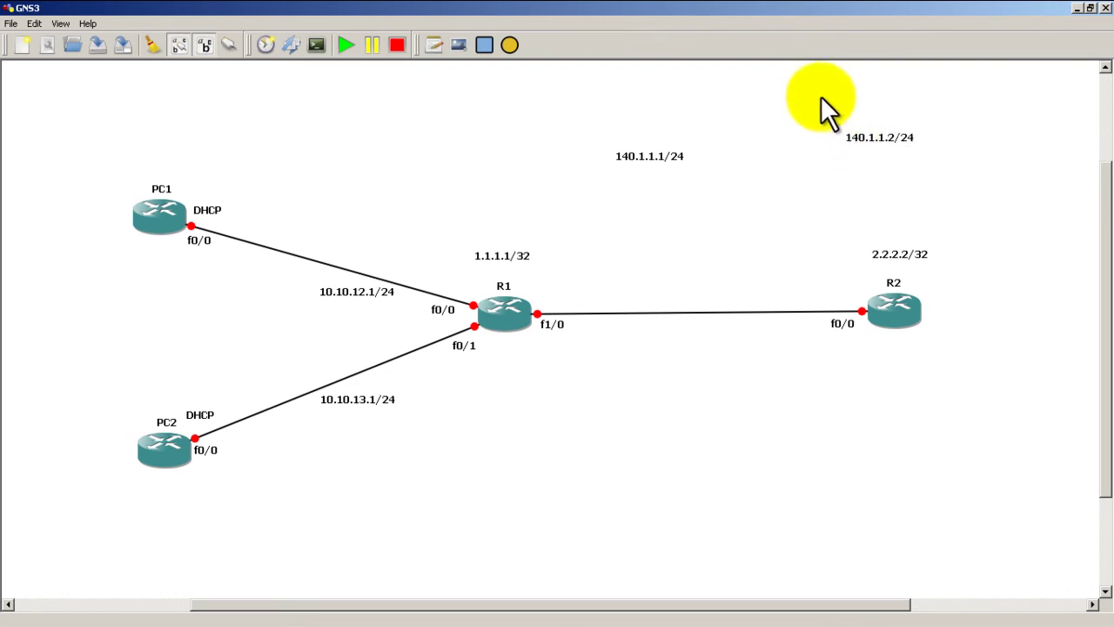
{"action": "left_click_drag", "start_coordinate": [669, 162], "coordinate": [581, 293]}
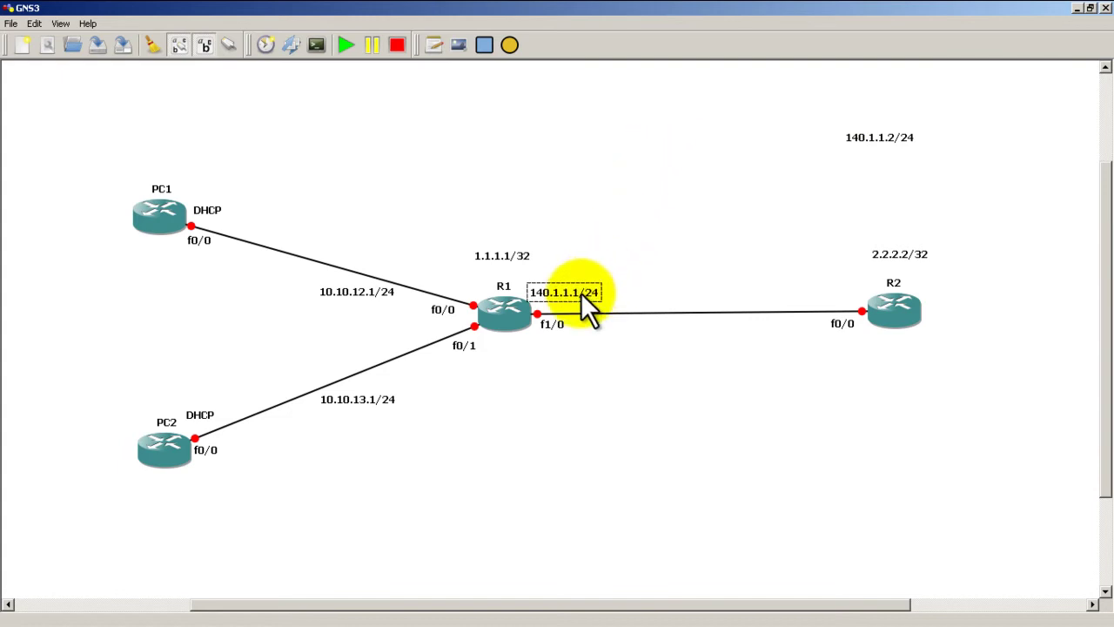
{"action": "left_click_drag", "start_coordinate": [866, 141], "coordinate": [814, 287]}
{"action": "left_click", "coordinate": [805, 475]}
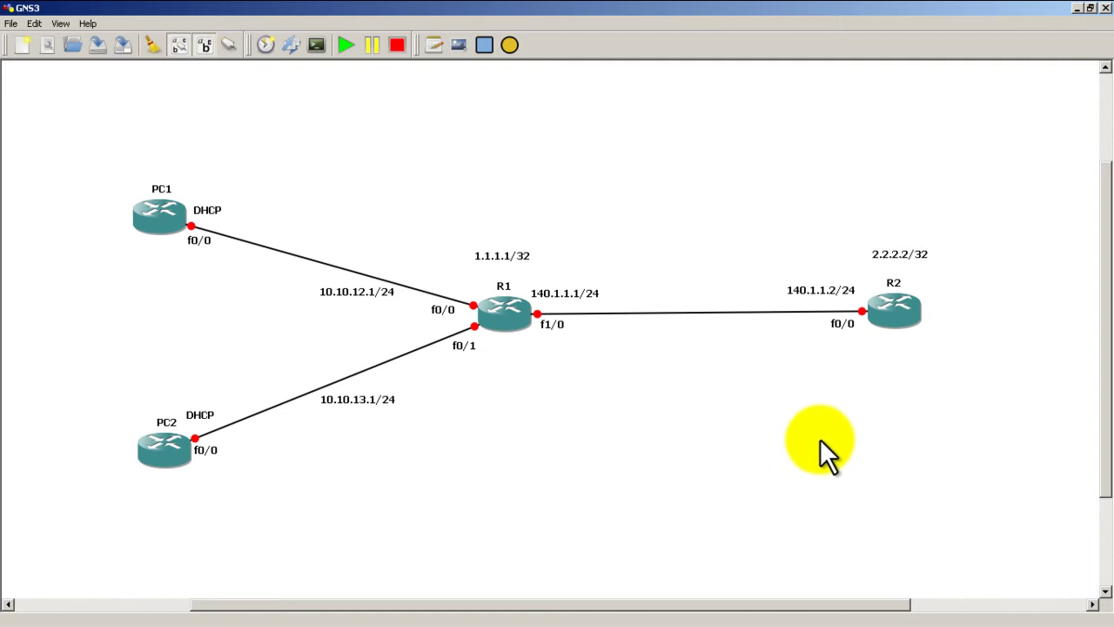
- Start saving the project under a new name and create a new folder inside 1.meetup > topologies
{"action": "left_click", "coordinate": [18, 24]}
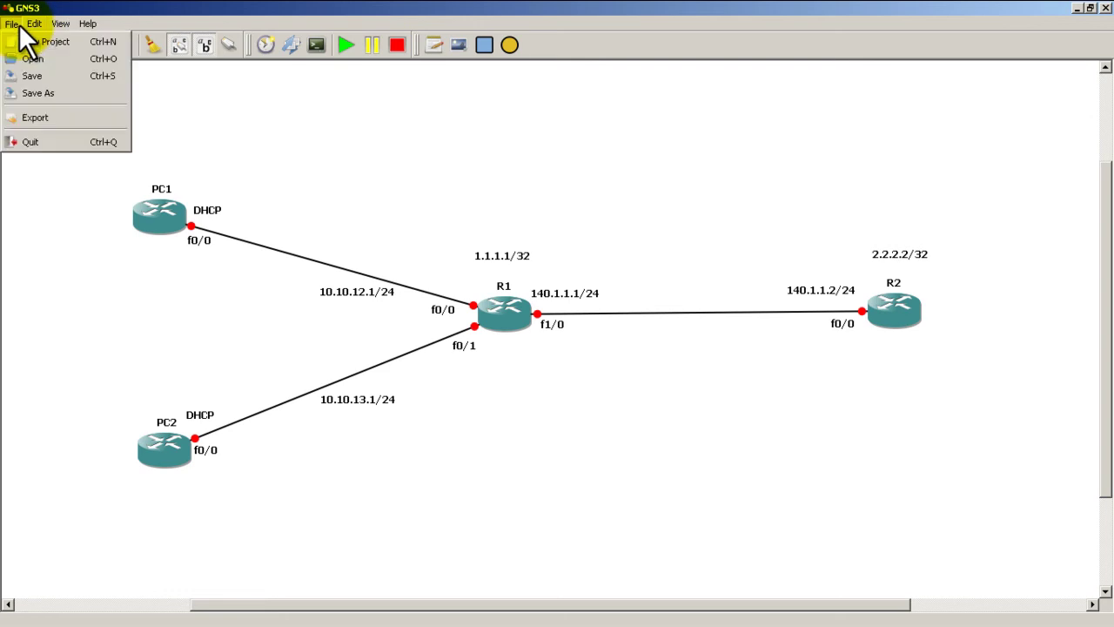
{"action": "left_click", "coordinate": [33, 93]}
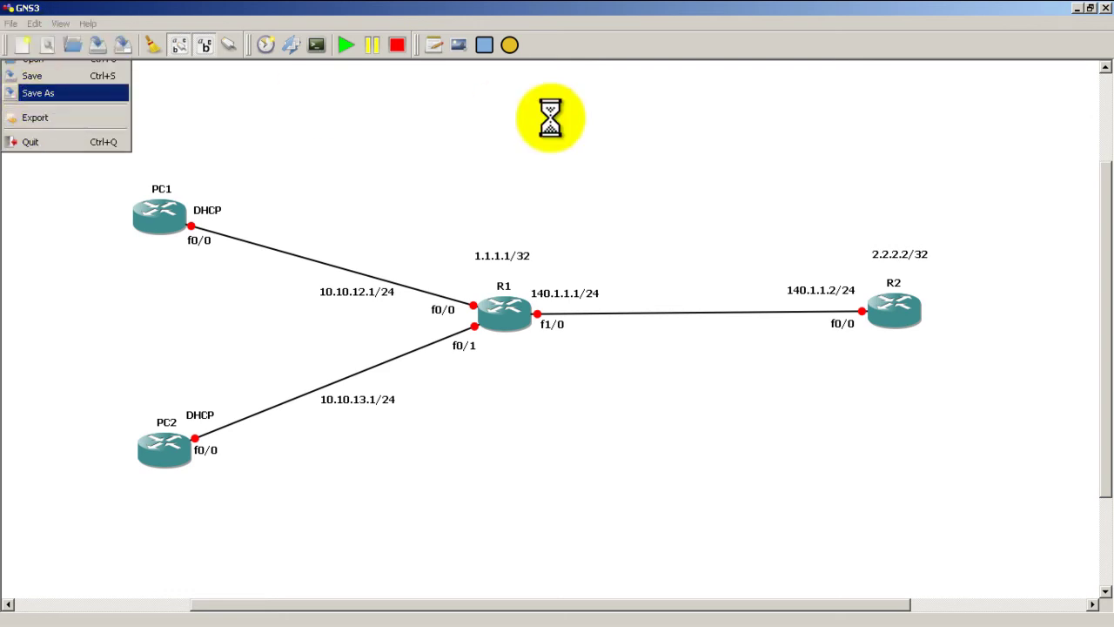
{"action": "left_click", "coordinate": [297, 243]}
{"action": "double_click", "coordinate": [297, 245]}
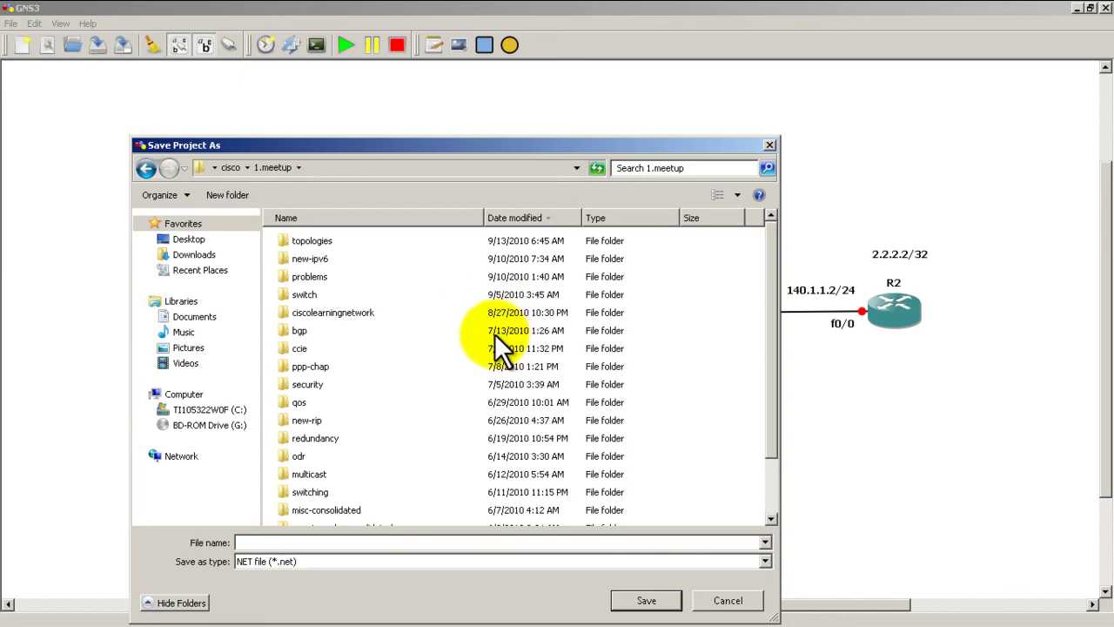
{"action": "double_click", "coordinate": [328, 240]}
{"action": "left_click", "coordinate": [228, 195]}
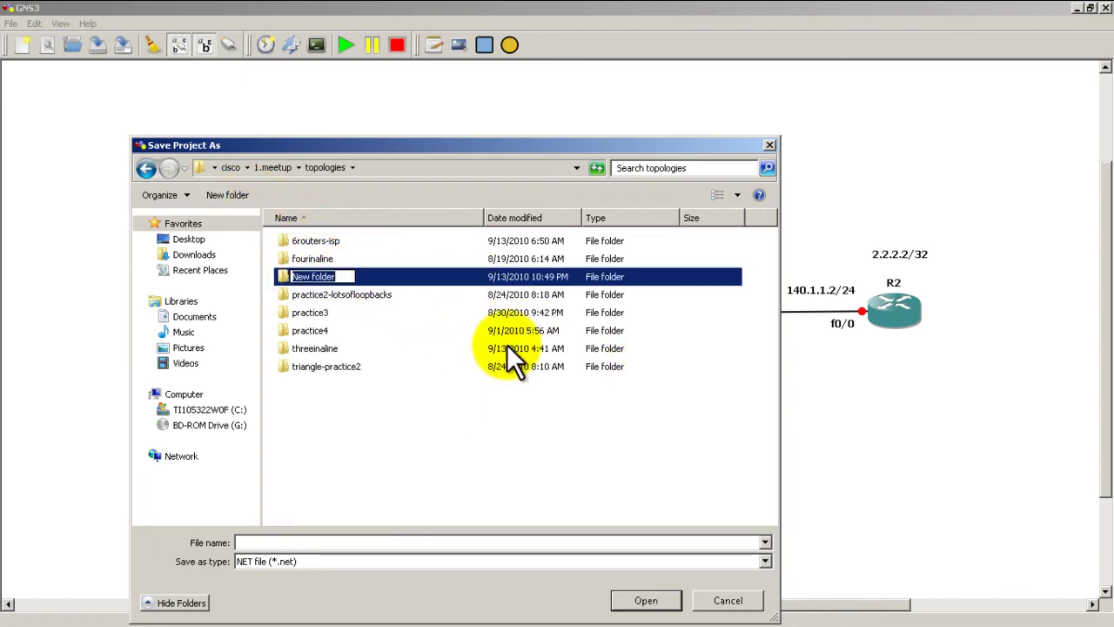
{"action": "type", "text": "4rout"}
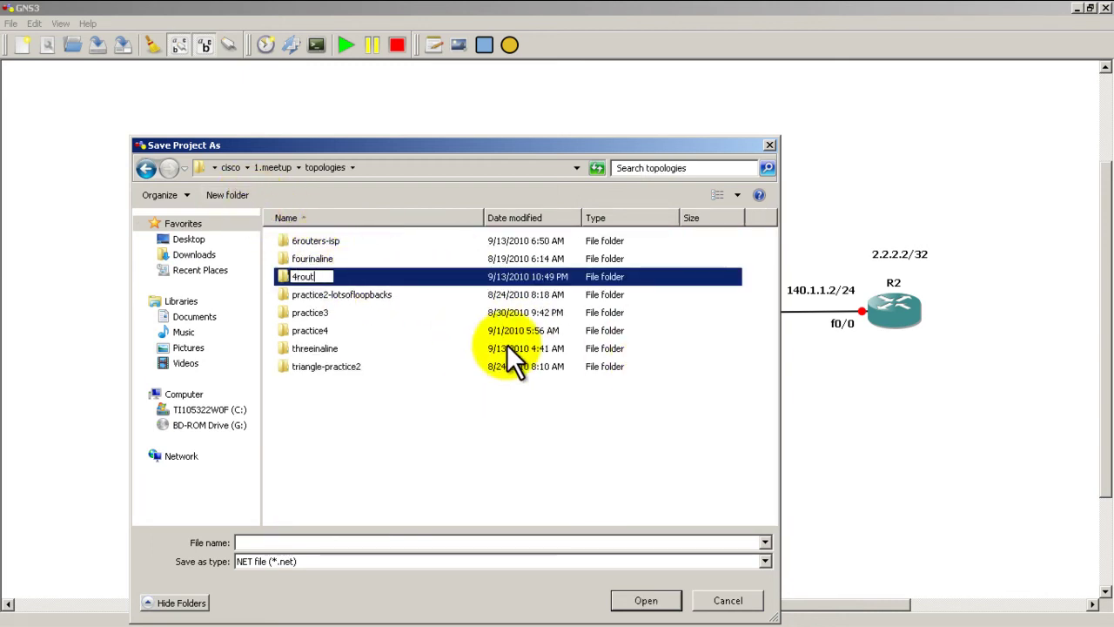
{"action": "type", "text": "ers-2pcs"}
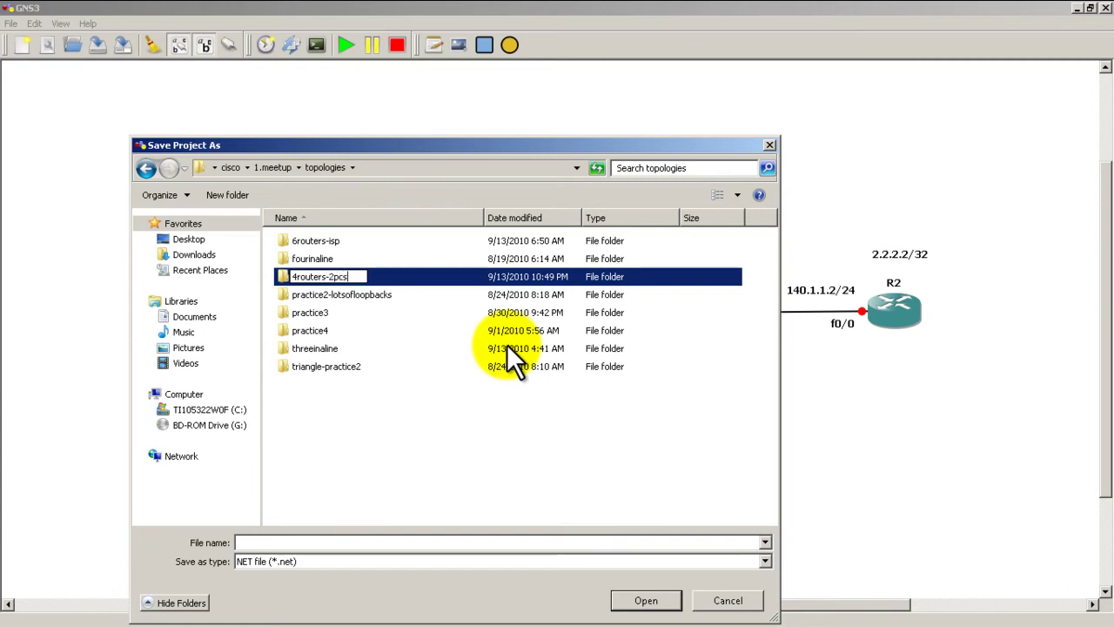
{"action": "key", "text": "BackSpace"}
{"action": "key", "text": "BackSpace"}
{"action": "key", "text": "BackSpace"}
{"action": "key", "text": "BackSpace"}
{"action": "key", "text": "BackSpace"}
{"action": "key", "text": "BackSpace"}
{"action": "key", "text": "BackSpace"}
{"action": "key", "text": "BackSpace"}
{"action": "key", "text": "BackSpace"}
{"action": "key", "text": "BackSpace"}
{"action": "key", "text": "BackSpace"}
{"action": "key", "text": "BackSpace"}
- Name the new folder 2routers-2pcs and open it as the save location
{"action": "type", "text": "2routers-2pcs"}
{"action": "key", "text": "Return"}
{"action": "key", "text": "Return"}
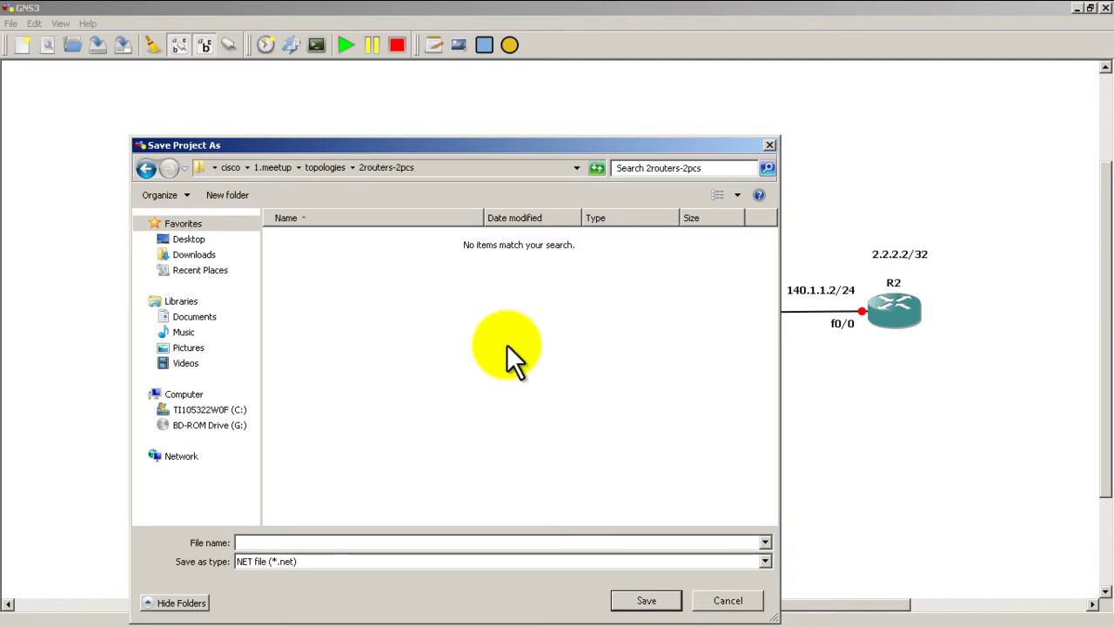
- Save the project as 2routers-2pcs in the 2routers-2pcs folder
{"action": "left_click", "coordinate": [488, 542]}
{"action": "type", "text": "2r"}
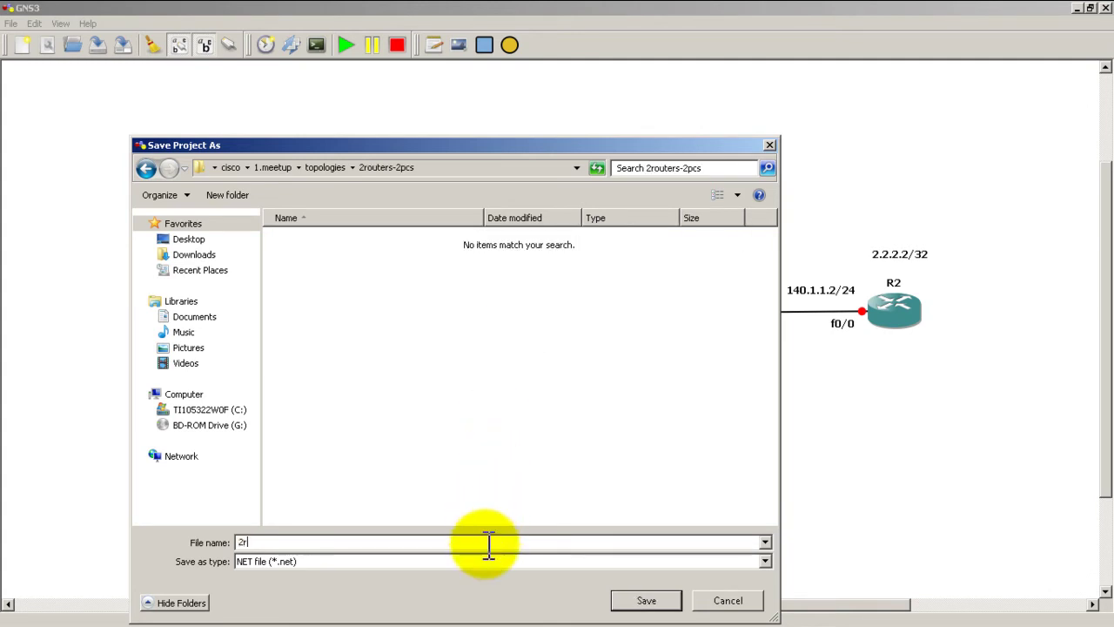
{"action": "type", "text": "outers-2pcs"}
{"action": "left_click", "coordinate": [636, 599]}
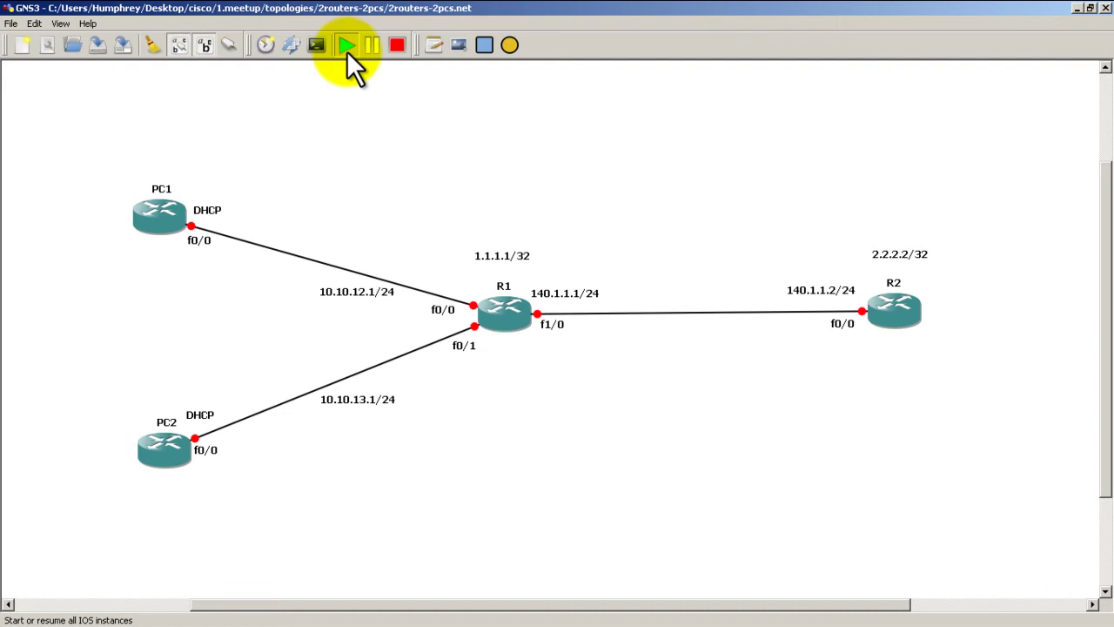
- Start all devices in the topology and open a console to each of them
{"action": "left_click", "coordinate": [346, 47]}
{"action": "left_click", "coordinate": [323, 44]}
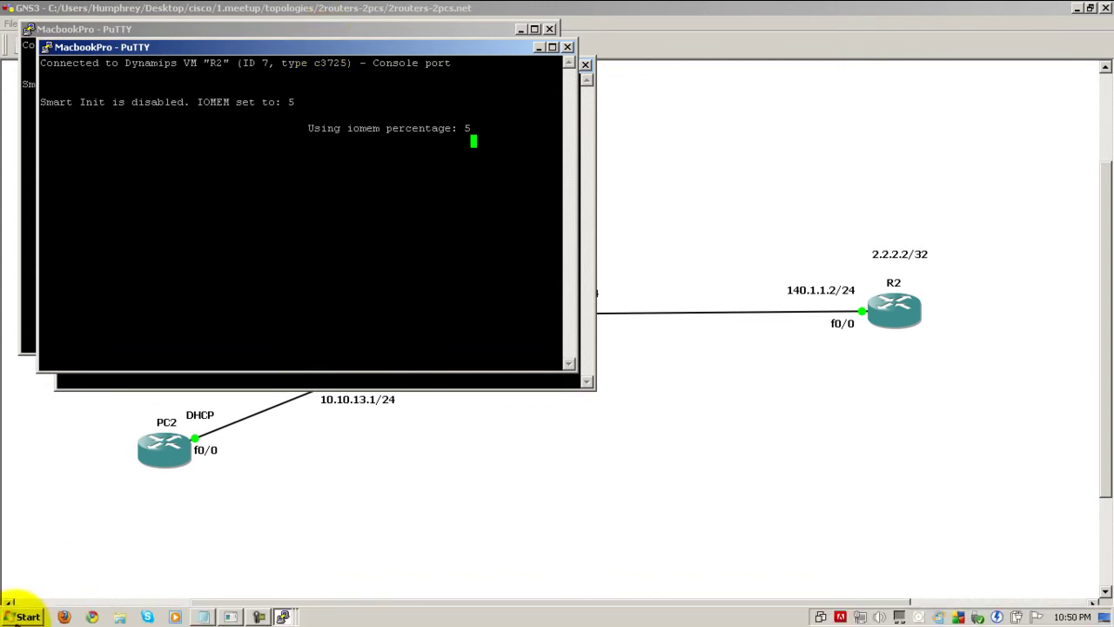
- Open a blank Notepad document and place it beside the console windows
{"action": "left_click", "coordinate": [19, 616]}
{"action": "type", "text": "notepad"}
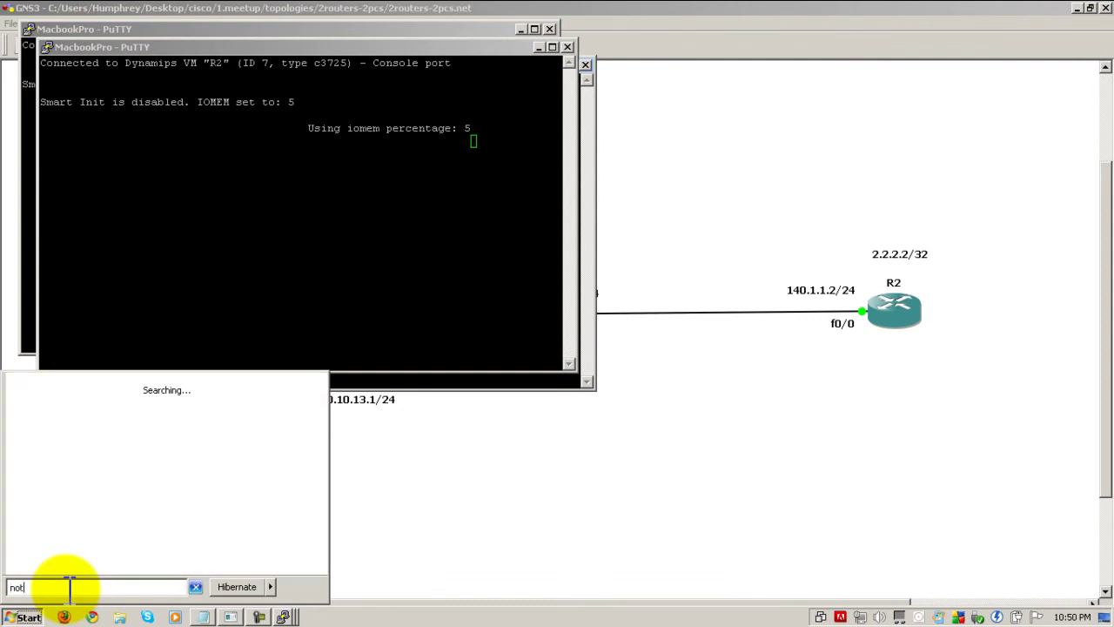
{"action": "key", "text": "Return"}
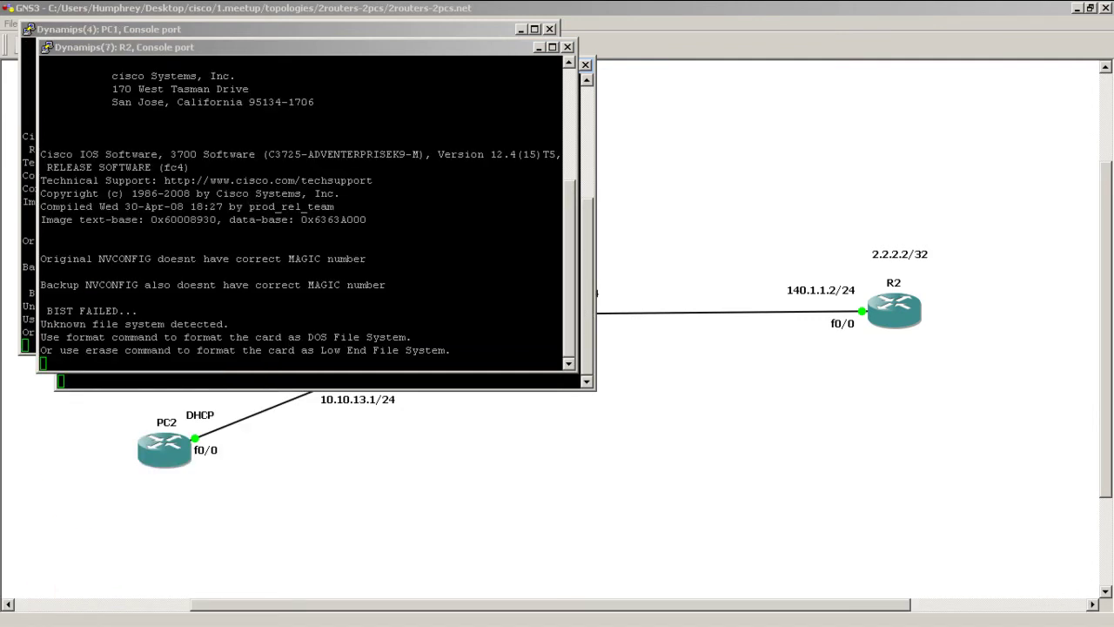
{"action": "left_click_drag", "start_coordinate": [392, 35], "coordinate": [733, 63]}
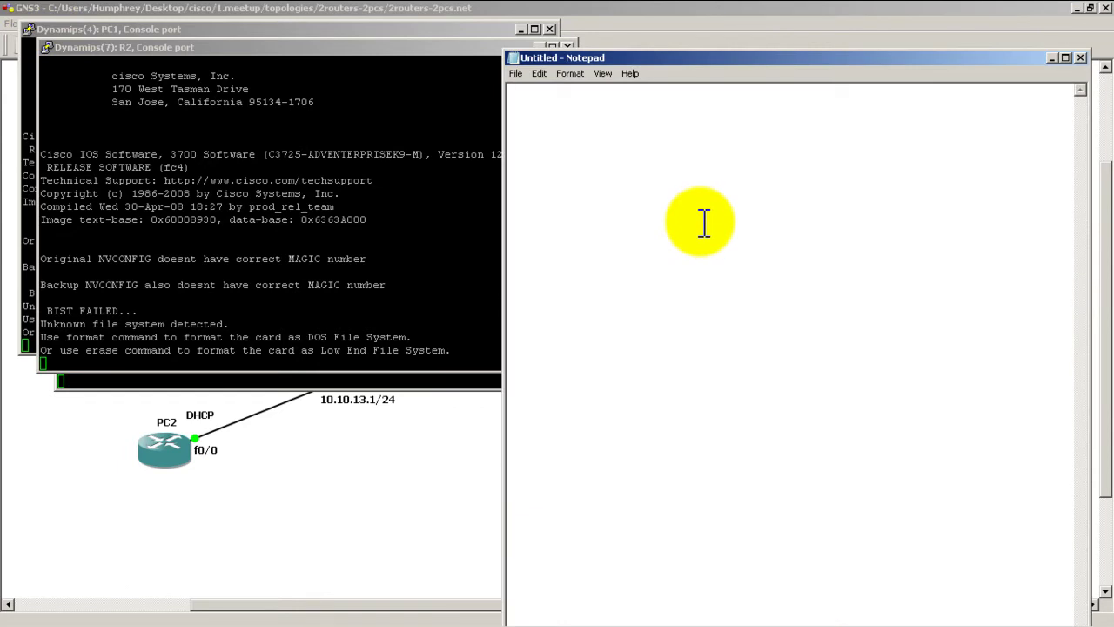
- Write the shared commands in Notepad on separate lines: no ip domain-lookup, line con 0, logg synch, no exec-timeout
{"action": "type", "text": "no ip d"}
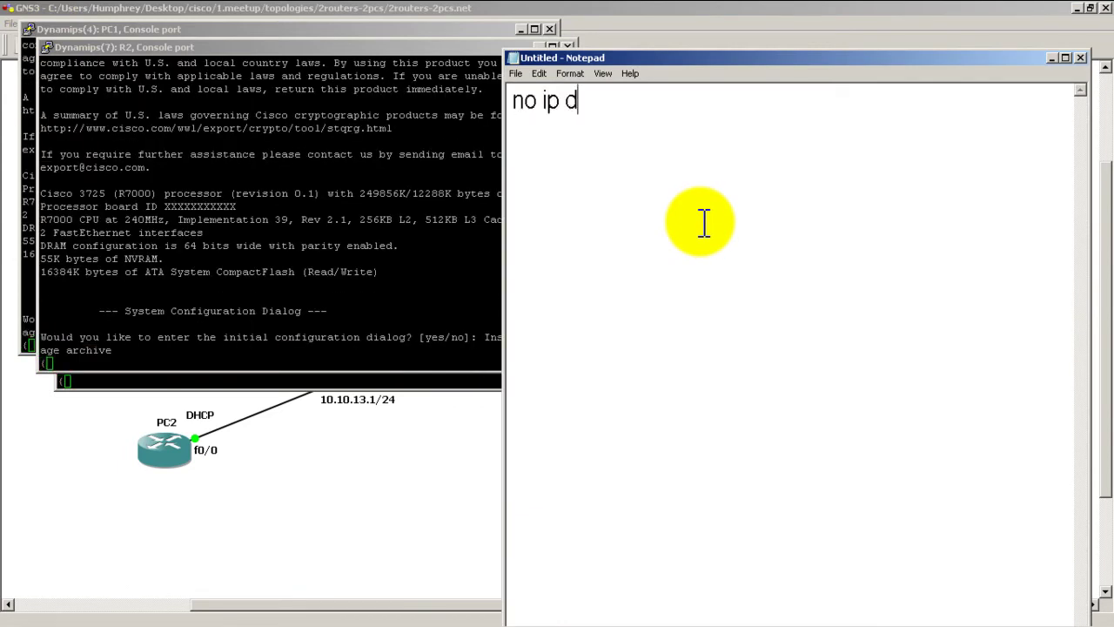
{"action": "type", "text": "omain-lookup"}
{"action": "key", "text": "Return"}
{"action": "type", "text": "line con 0"}
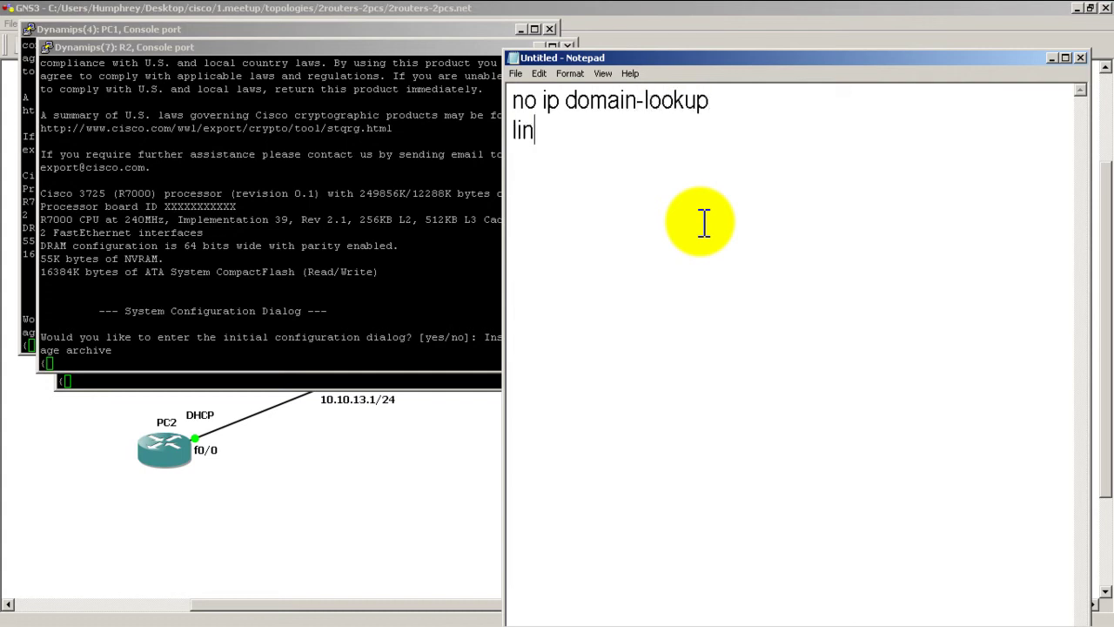
{"action": "key", "text": "Return"}
{"action": "type", "text": "logg"}
{"action": "key", "text": "Tab"}
{"action": "key", "text": "BackSpace"}
{"action": "key", "text": "BackSpace"}
{"action": "type", "text": "g synch"}
{"action": "key", "text": "Return"}
{"action": "type", "text": "no exeuc"}
{"action": "key", "text": "BackSpace"}
{"action": "key", "text": "BackSpace"}
{"action": "type", "text": "c-timeout"}
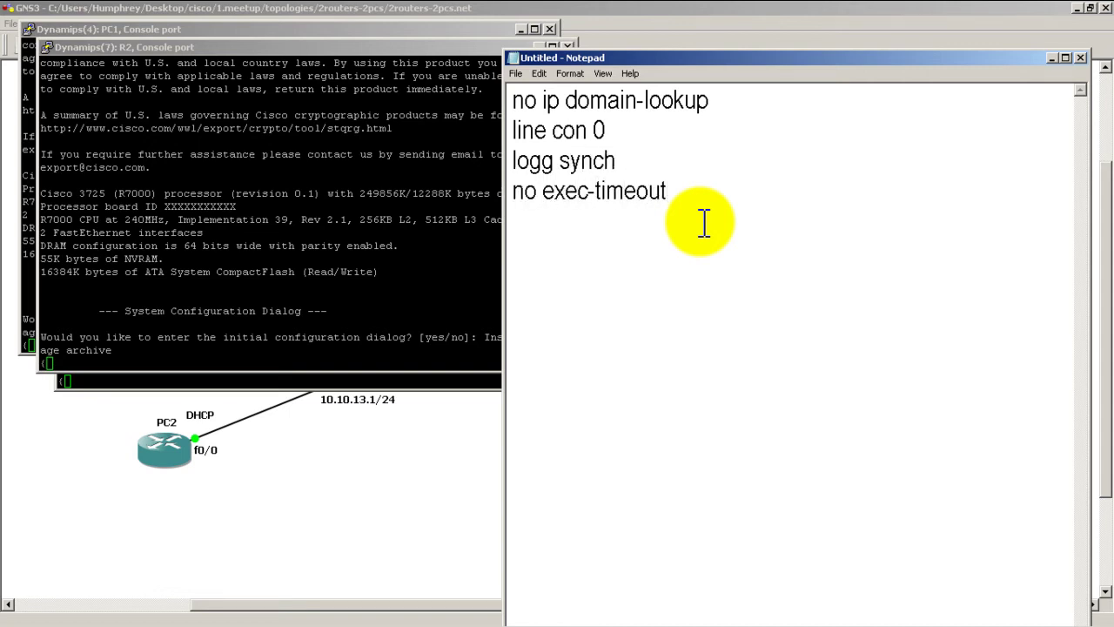
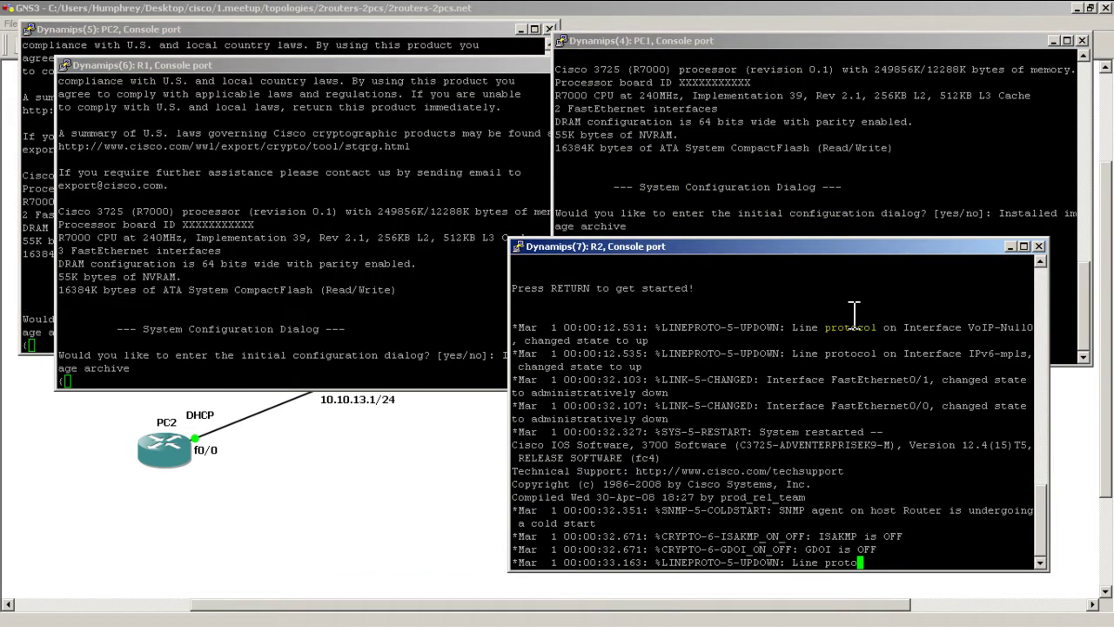
- Bring R2 and PC1 to the router prompt, and decline the initial configuration dialog in R1's console
{"action": "key", "text": "Return"}
{"action": "key", "text": "Return"}
{"action": "left_click", "coordinate": [848, 111]}
{"action": "left_click", "coordinate": [243, 167]}
{"action": "key", "text": "Return"}
{"action": "type", "text": "no"}
{"action": "key", "text": "Return"}
{"action": "left_click_drag", "start_coordinate": [292, 70], "coordinate": [267, 291]}
- Decline the initial configuration dialog in PC2's console
{"action": "left_click", "coordinate": [291, 148]}
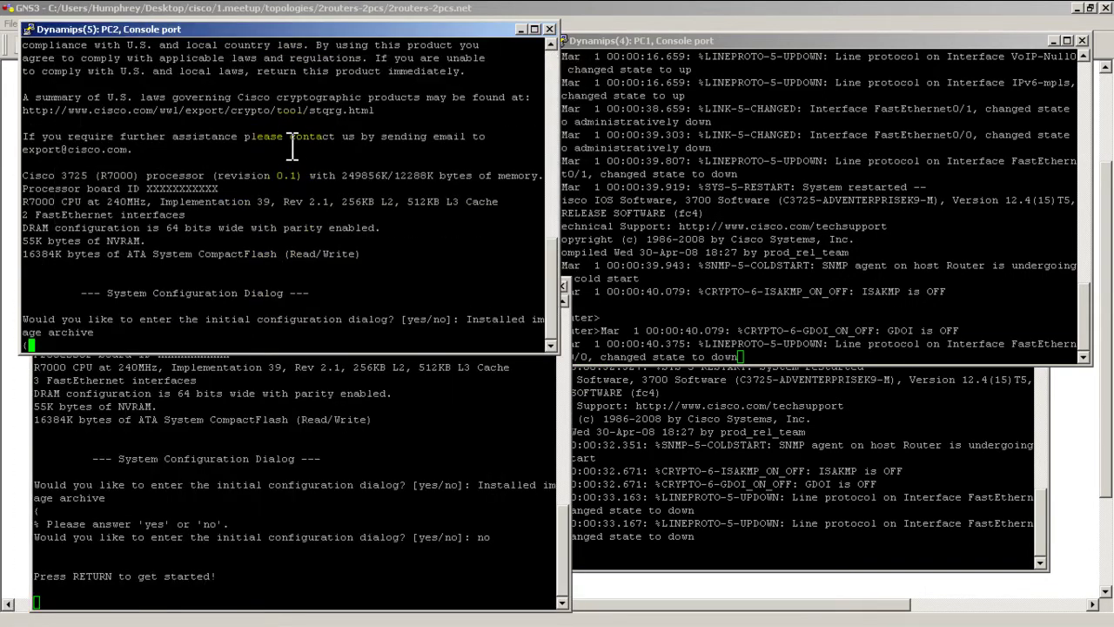
{"action": "key", "text": "Return"}
{"action": "key", "text": "Return"}
{"action": "type", "text": "no"}
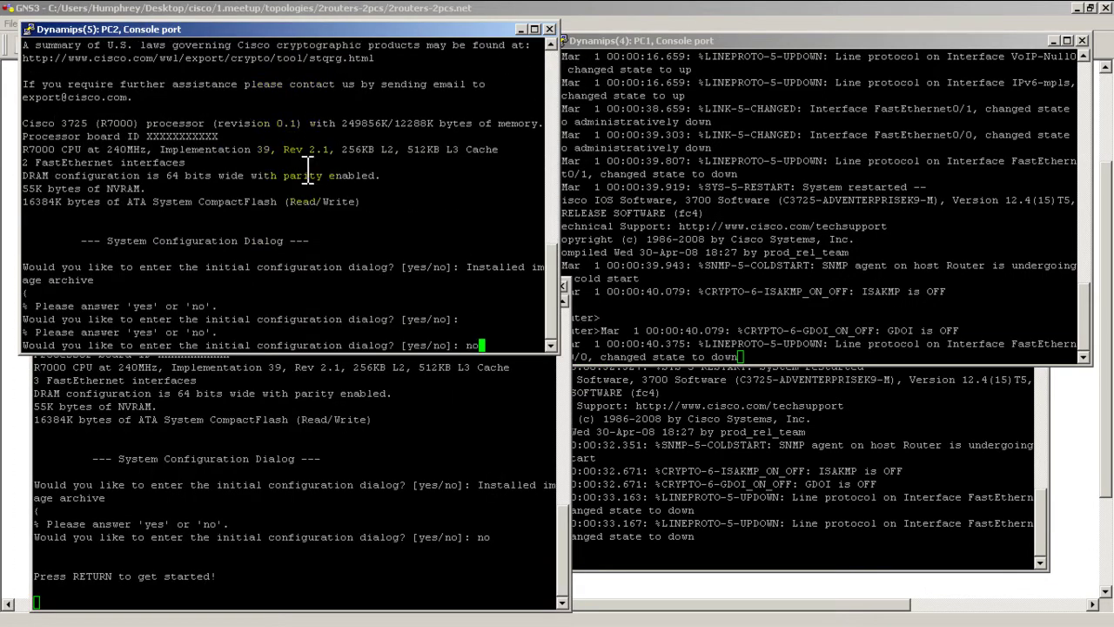
{"action": "key", "text": "Return"}
- Check each console and bring R1 to a clean router prompt
{"action": "left_click", "coordinate": [316, 409]}
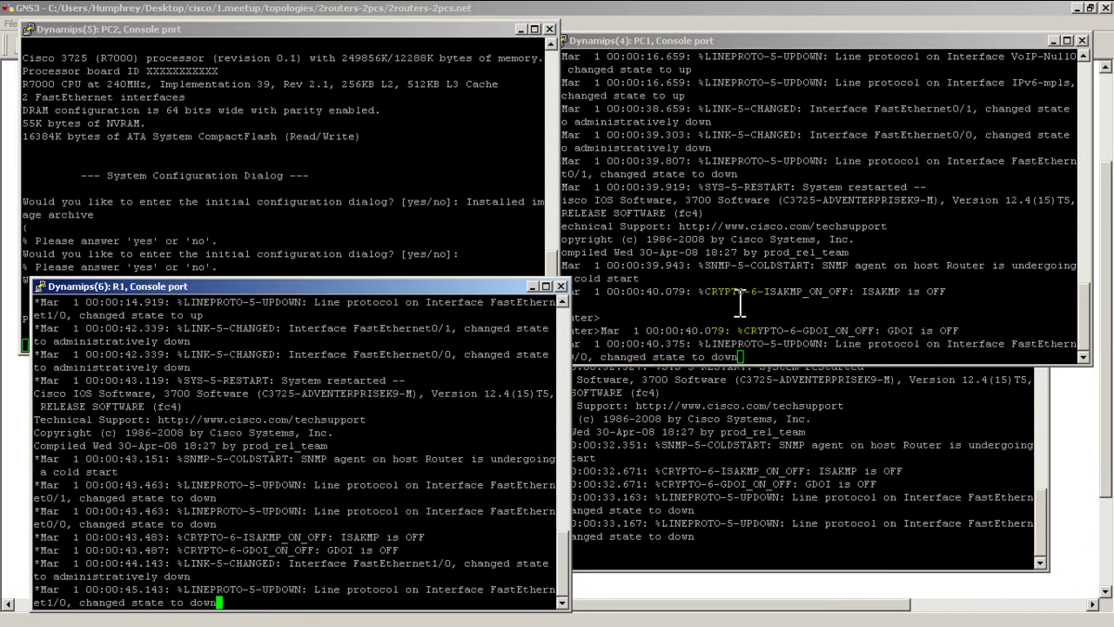
{"action": "left_click", "coordinate": [378, 164]}
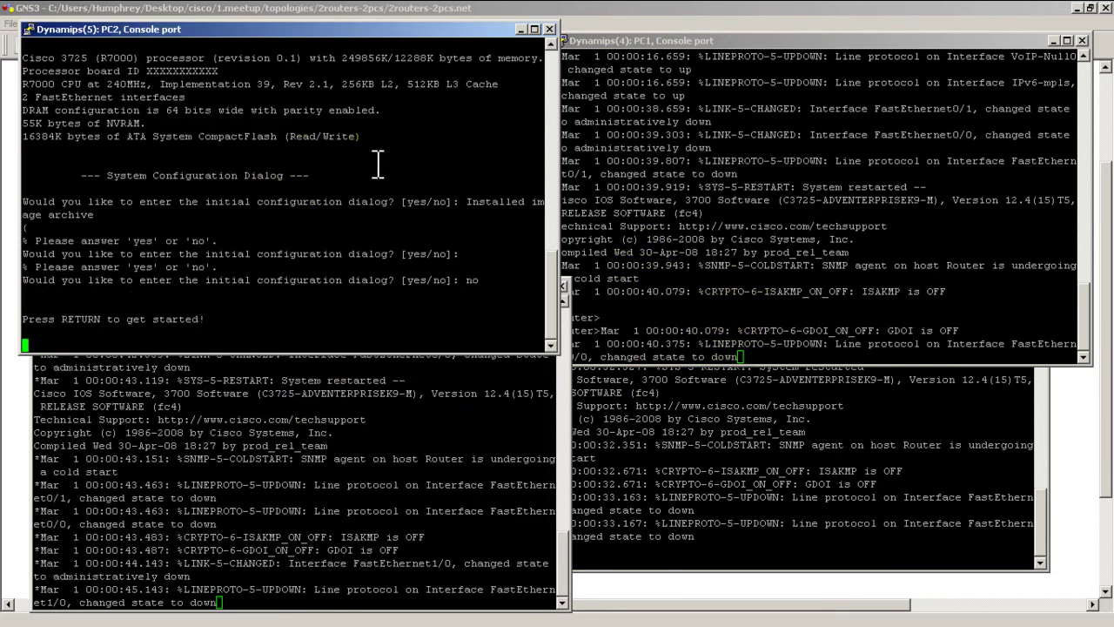
{"action": "left_click", "coordinate": [566, 174]}
{"action": "left_click", "coordinate": [783, 453]}
{"action": "left_click", "coordinate": [215, 487]}
{"action": "key", "text": "Return"}
{"action": "key", "text": "Return"}
{"action": "key", "text": "Return"}
- Enter global configuration mode in PC2's console and set its hostname to PC2
{"action": "left_click", "coordinate": [287, 230]}
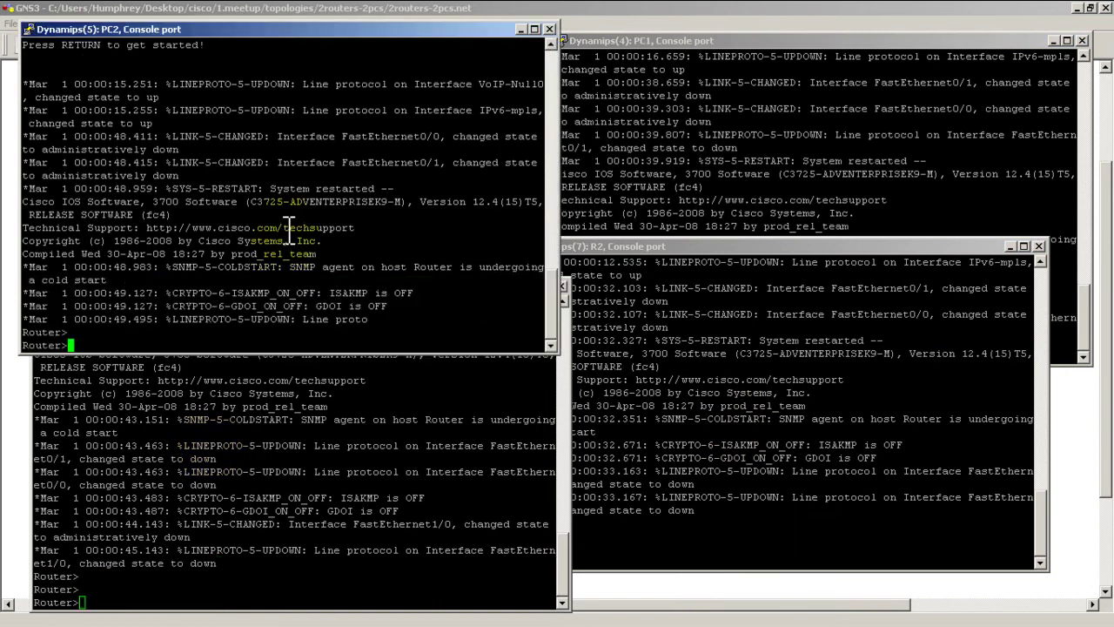
{"action": "key", "text": "Return"}
{"action": "key", "text": "Return"}
{"action": "key", "text": "Return"}
{"action": "type", "text": "enable"}
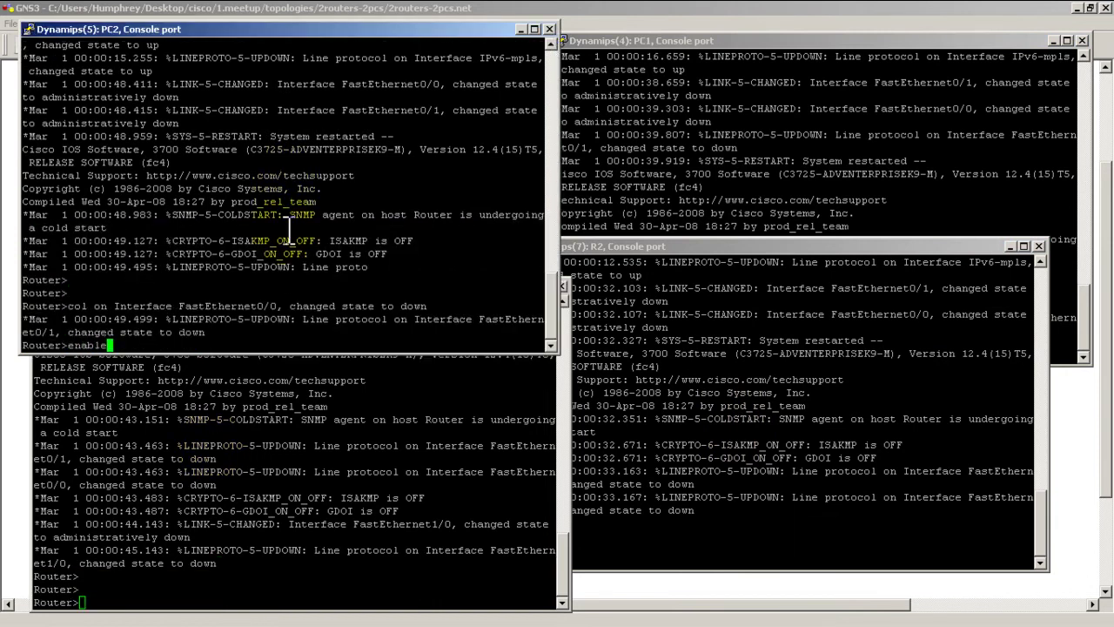
{"action": "key", "text": "Return"}
{"action": "type", "text": "conf t"}
{"action": "key", "text": "Return"}
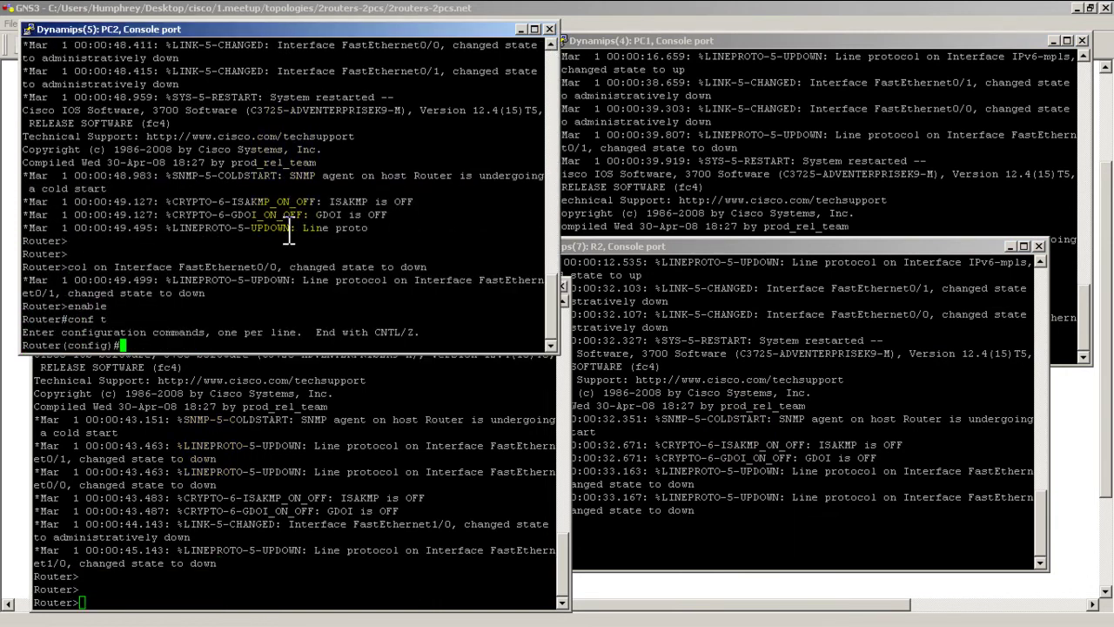
{"action": "type", "text": "hostname PC2"}
{"action": "key", "text": "Return"}
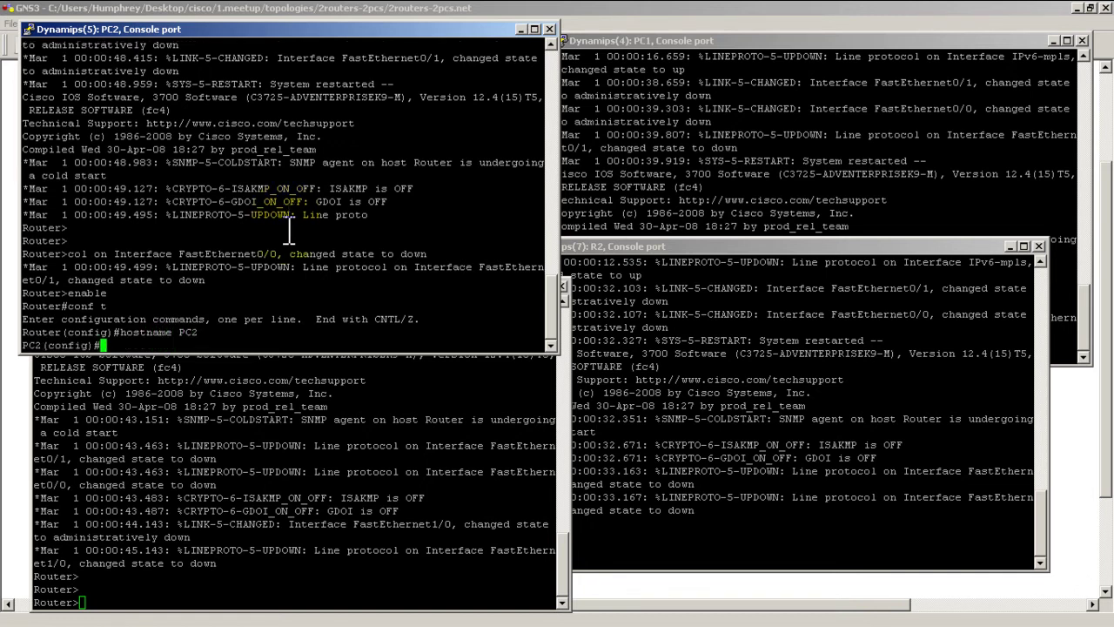
- Enter privileged mode and global configuration mode in R1's console
{"action": "left_click", "coordinate": [331, 435]}
{"action": "type", "text": "enable"}
{"action": "key", "text": "Return"}
{"action": "type", "text": "conf"}
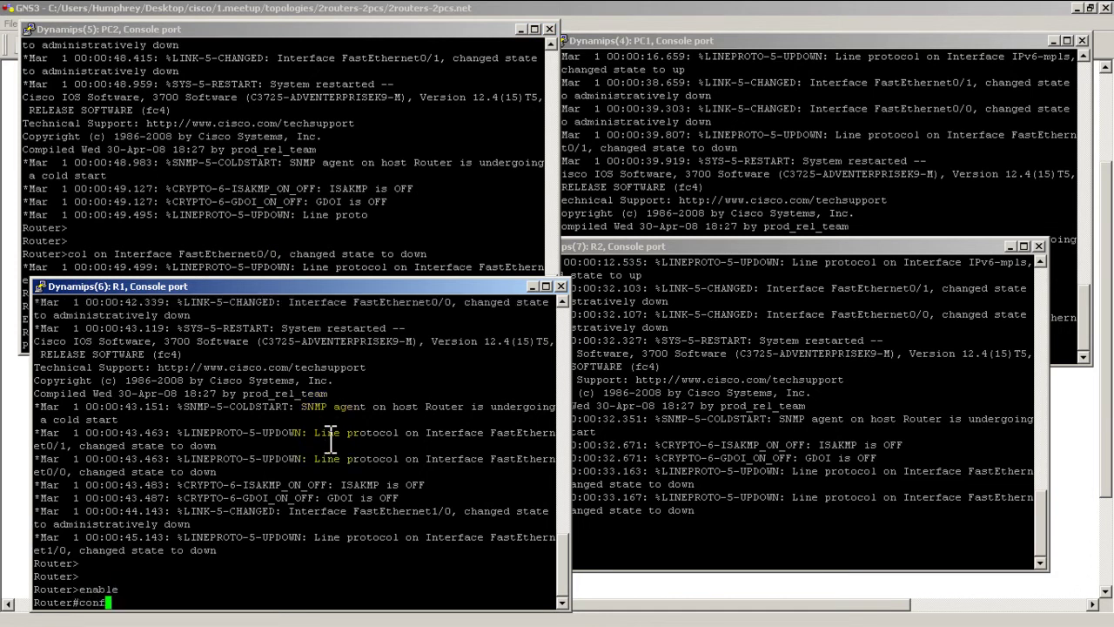
{"action": "type", "text": " t"}
{"action": "key", "text": "Return"}
- Set the hostname in R1's console to PC1 and look at the PC1 console's prompt
{"action": "type", "text": "hostenma"}
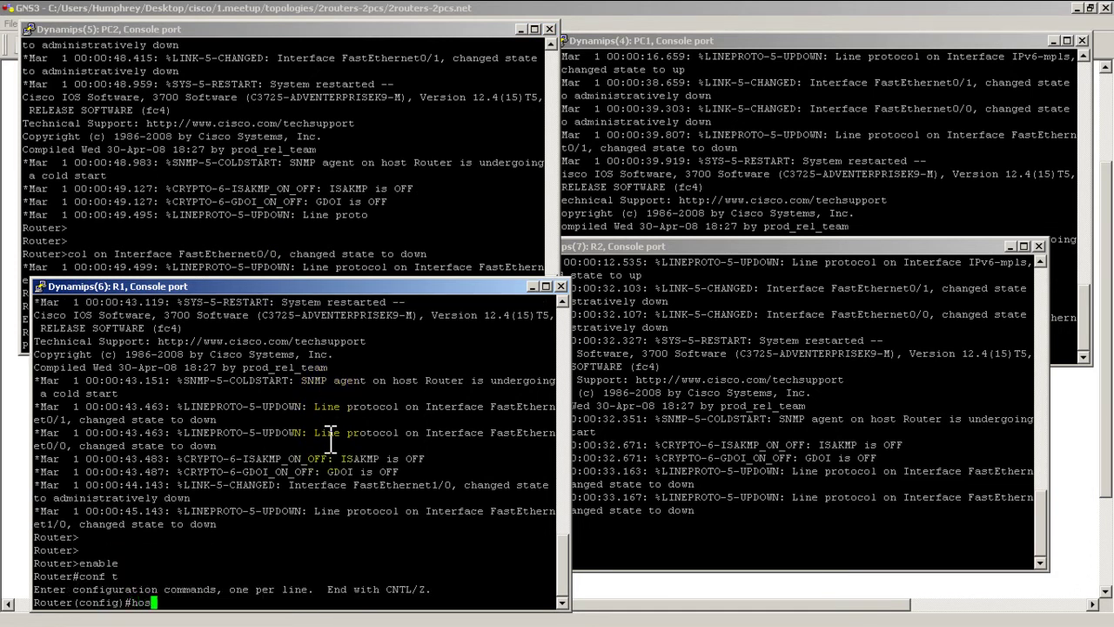
{"action": "key", "text": "BackSpace"}
{"action": "key", "text": "BackSpace"}
{"action": "key", "text": "BackSpace"}
{"action": "key", "text": "BackSpace"}
{"action": "type", "text": "name"}
{"action": "key", "text": "Return"}
{"action": "left_click", "coordinate": [689, 174]}
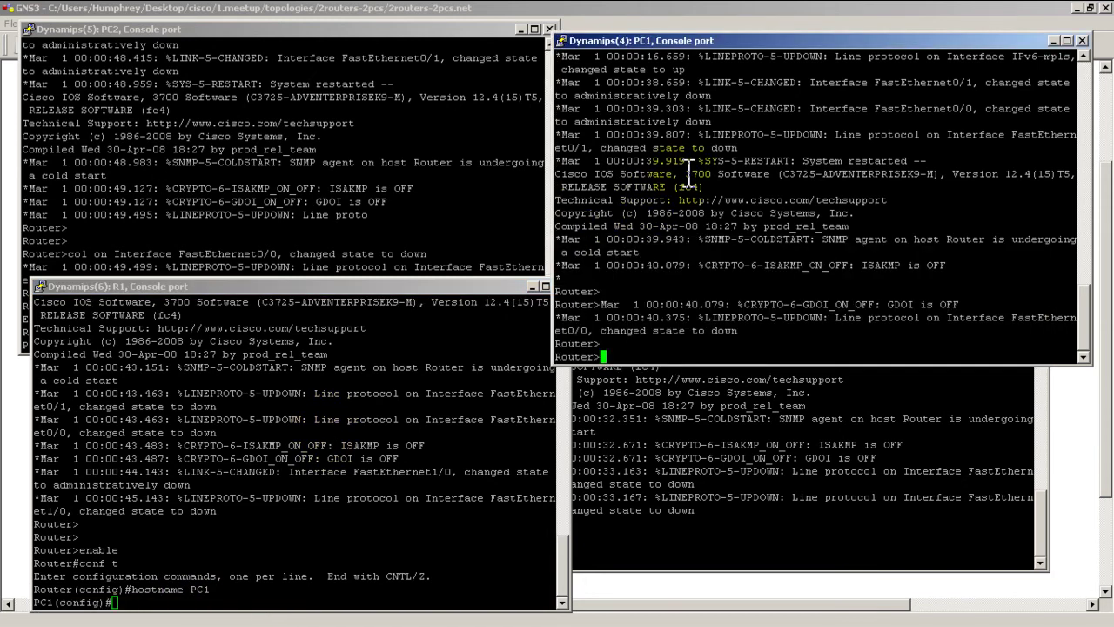
{"action": "key", "text": "Return"}
{"action": "key", "text": "Return"}
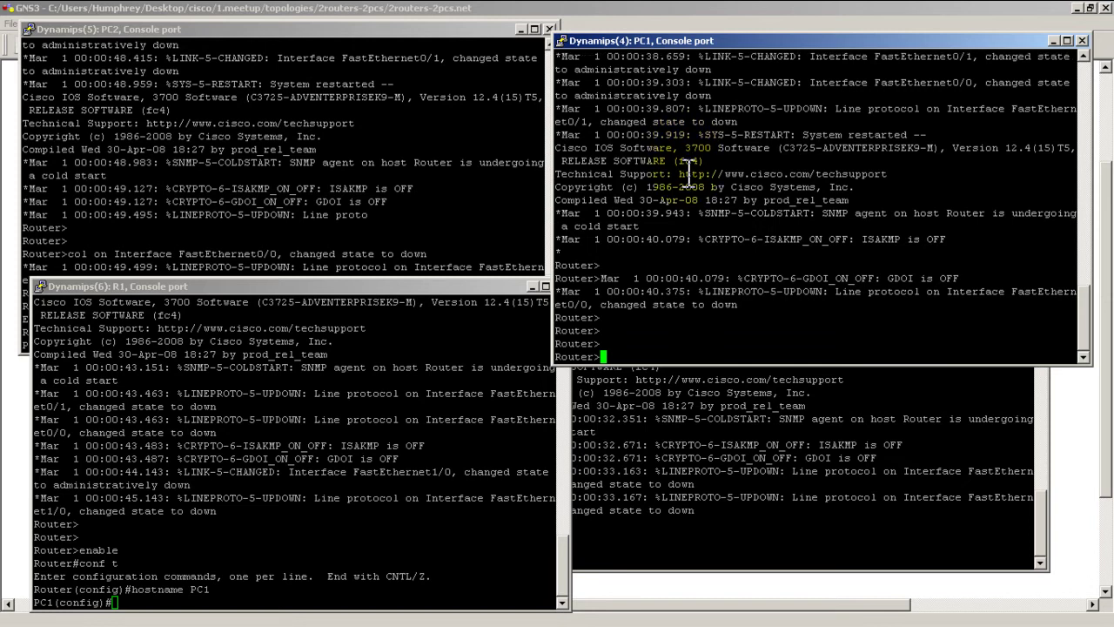
- Correct the hostname in R1's console to R1
{"action": "left_click", "coordinate": [294, 380]}
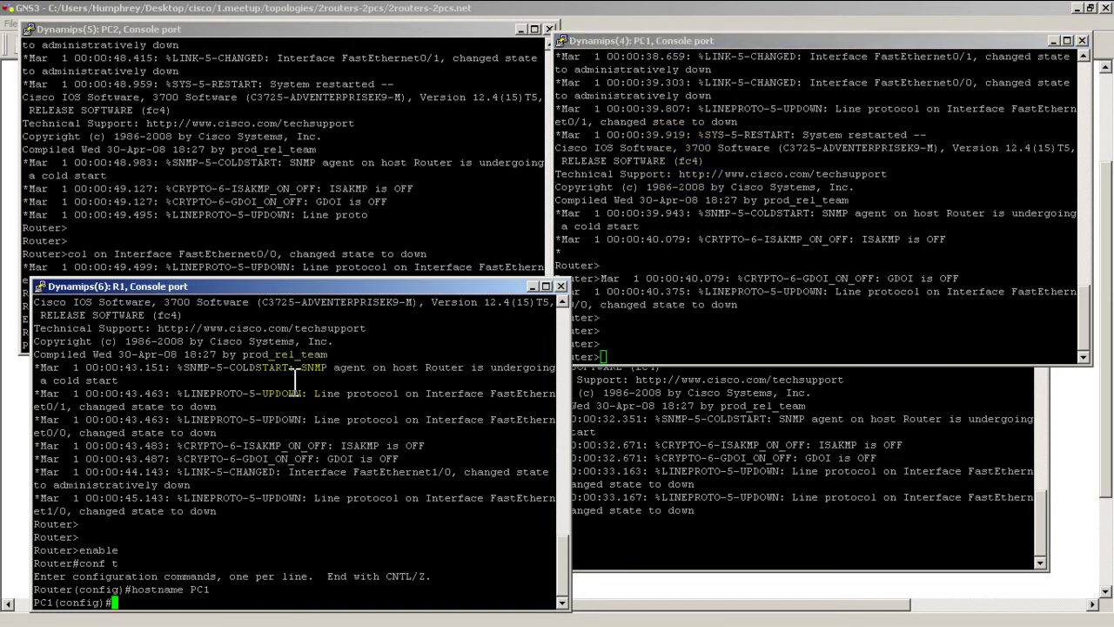
{"action": "type", "text": "hostname"}
{"action": "type", "text": " R1"}
{"action": "key", "text": "Return"}
- Enter global configuration mode in PC1's console and set its hostname to PC1
{"action": "left_click", "coordinate": [818, 141]}
{"action": "type", "text": "enable"}
{"action": "key", "text": "Return"}
{"action": "type", "text": "conf t"}
{"action": "key", "text": "Return"}
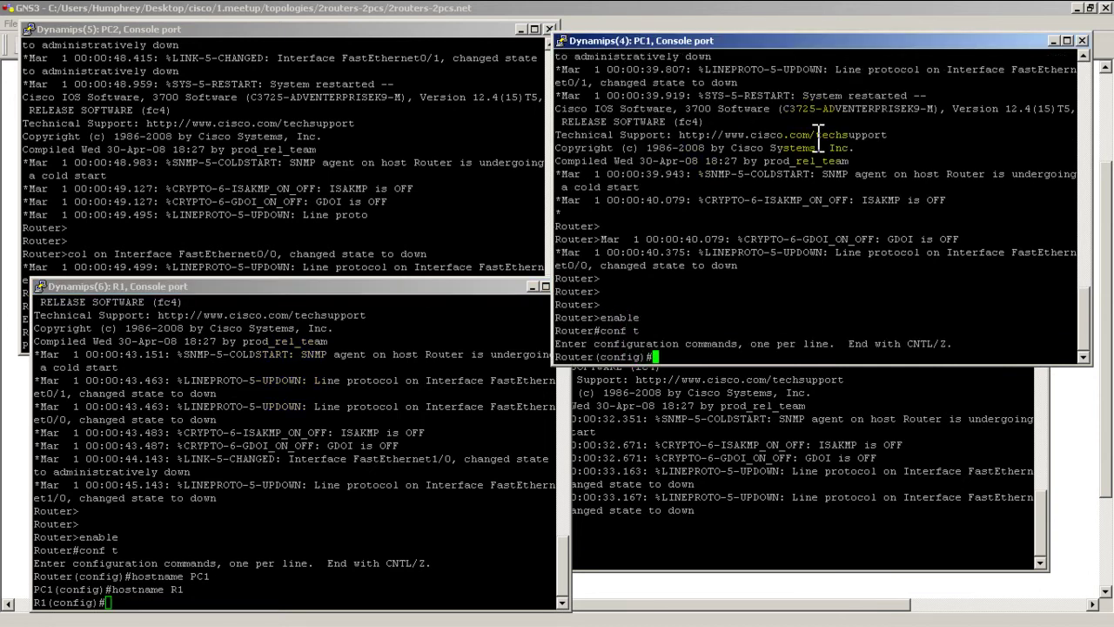
{"action": "type", "text": "hostname PC1"}
{"action": "key", "text": "Return"}
- Enter global configuration mode in R2's console and set its hostname to R2
{"action": "left_click", "coordinate": [805, 412]}
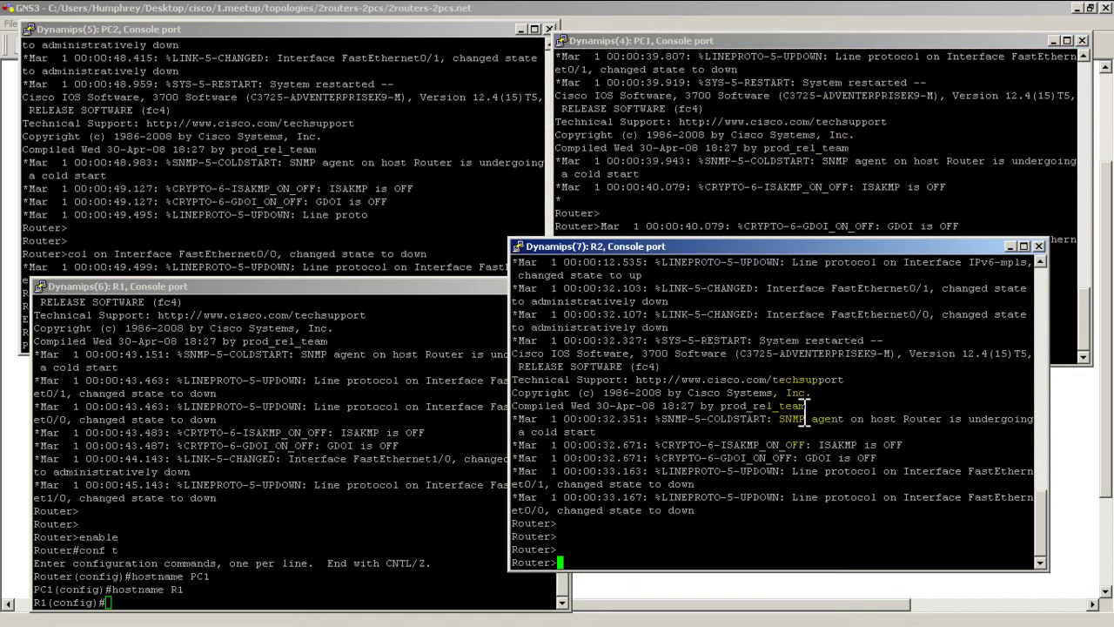
{"action": "key", "text": "Return"}
{"action": "type", "text": "enable"}
{"action": "key", "text": "Return"}
{"action": "type", "text": "conf "}
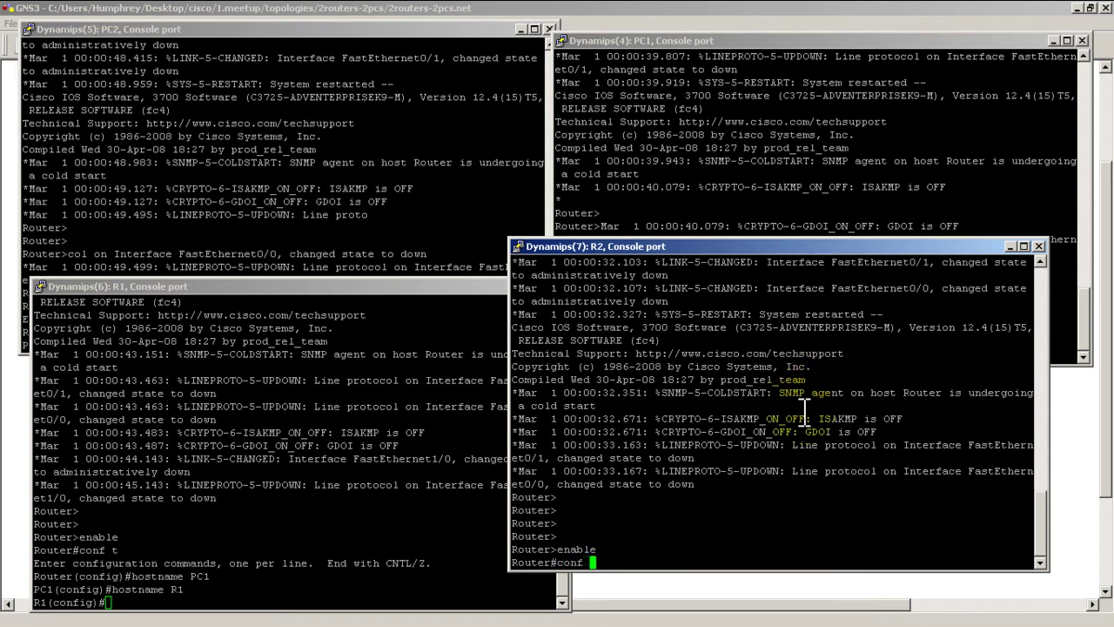
{"action": "type", "text": "t"}
{"action": "key", "text": "Return"}
{"action": "type", "text": "hostname R2"}
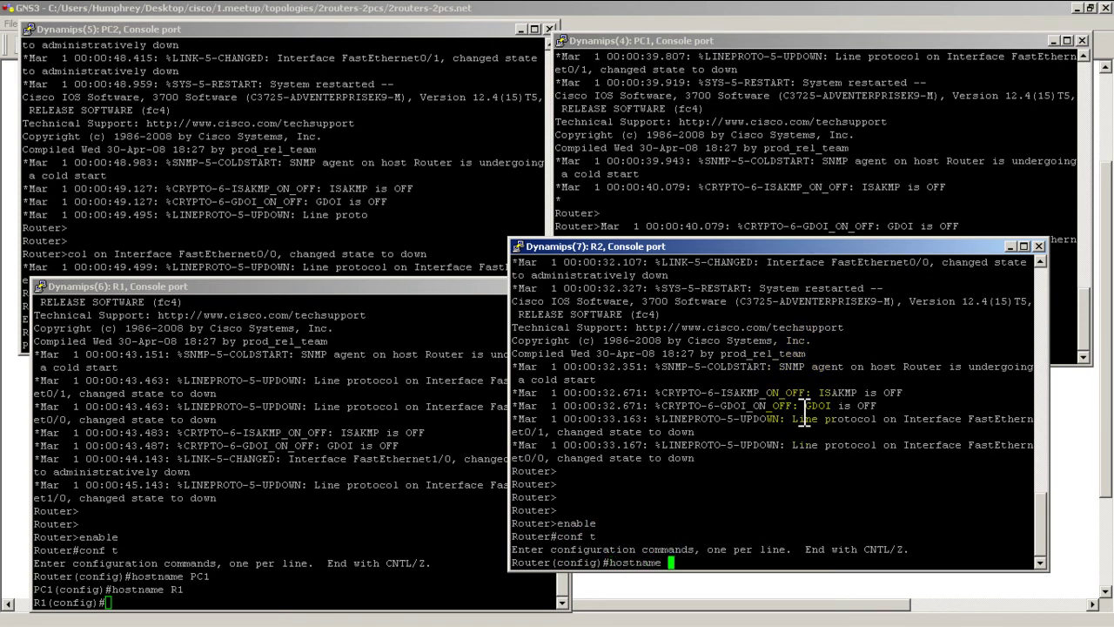
{"action": "key", "text": "Return"}
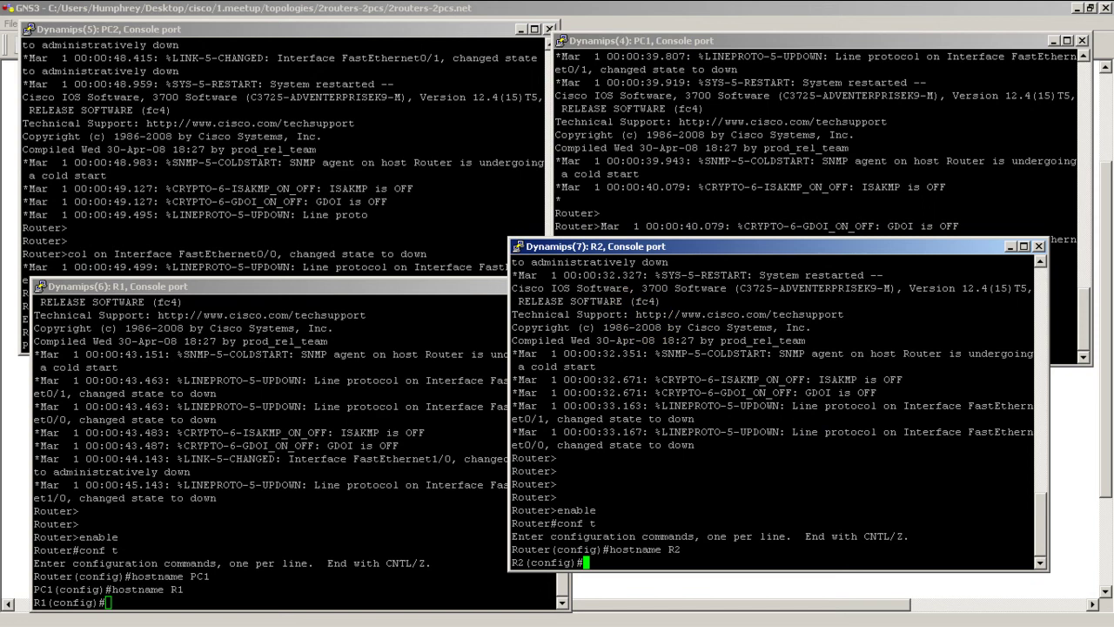
- Copy the shared commands from Notepad and paste them into PC2's console
{"action": "key", "text": "alt+Tab"}
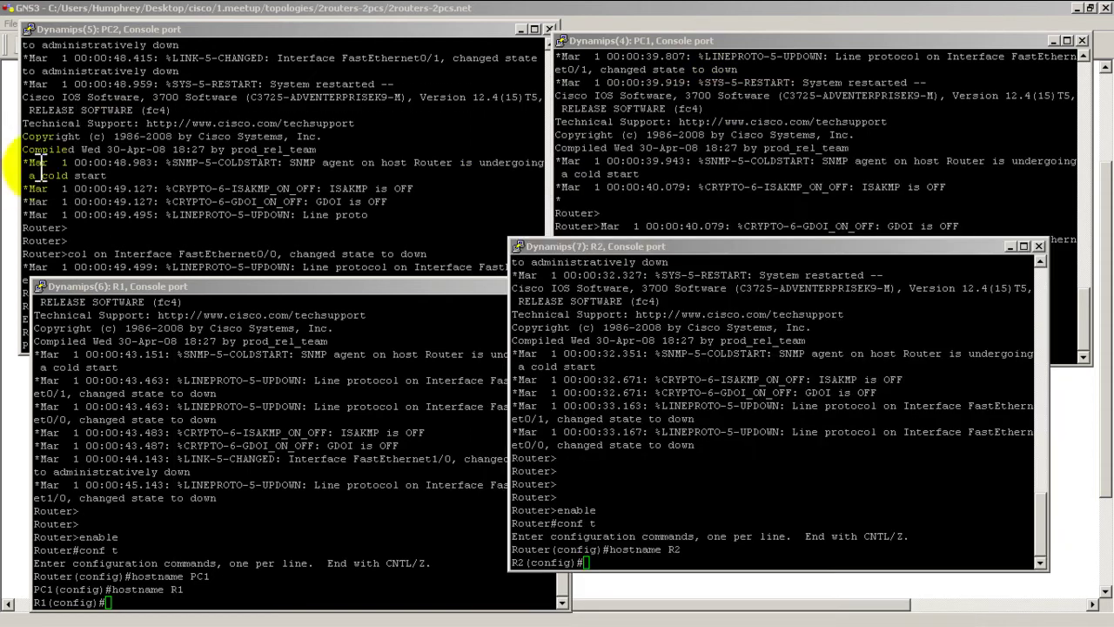
{"action": "left_click", "coordinate": [130, 118]}
{"action": "key", "text": "Return"}
{"action": "key", "text": "Return"}
{"action": "key", "text": "Return"}
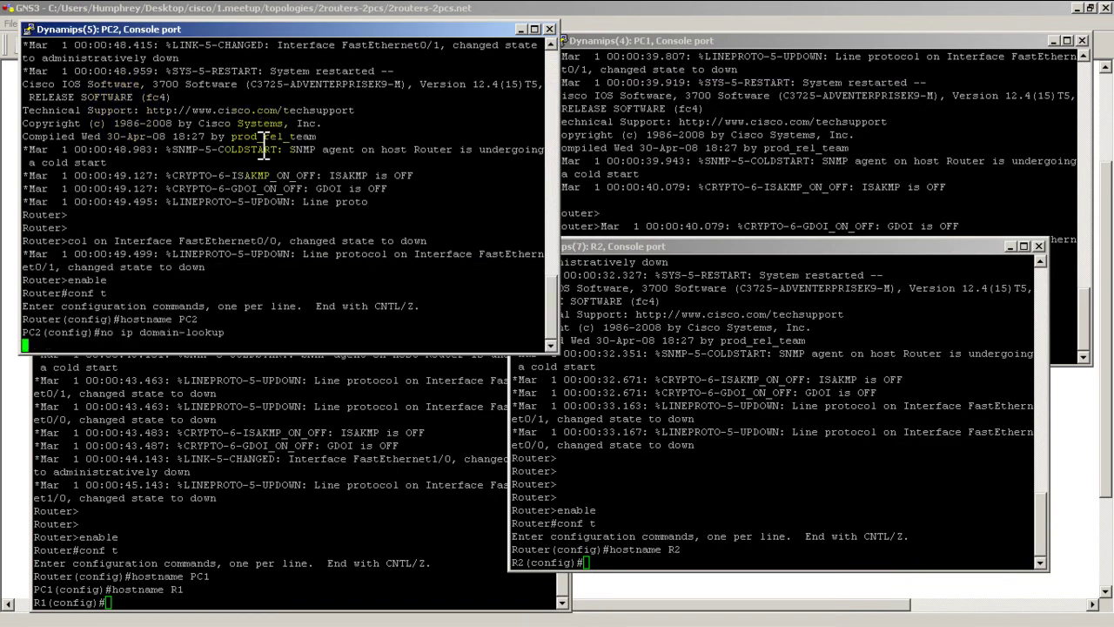
- Paste the shared commands into the R1, R2 and PC1 consoles
{"action": "left_click", "coordinate": [294, 484]}
{"action": "right_click", "coordinate": [294, 484]}
{"action": "left_click", "coordinate": [687, 488]}
{"action": "right_click", "coordinate": [687, 488]}
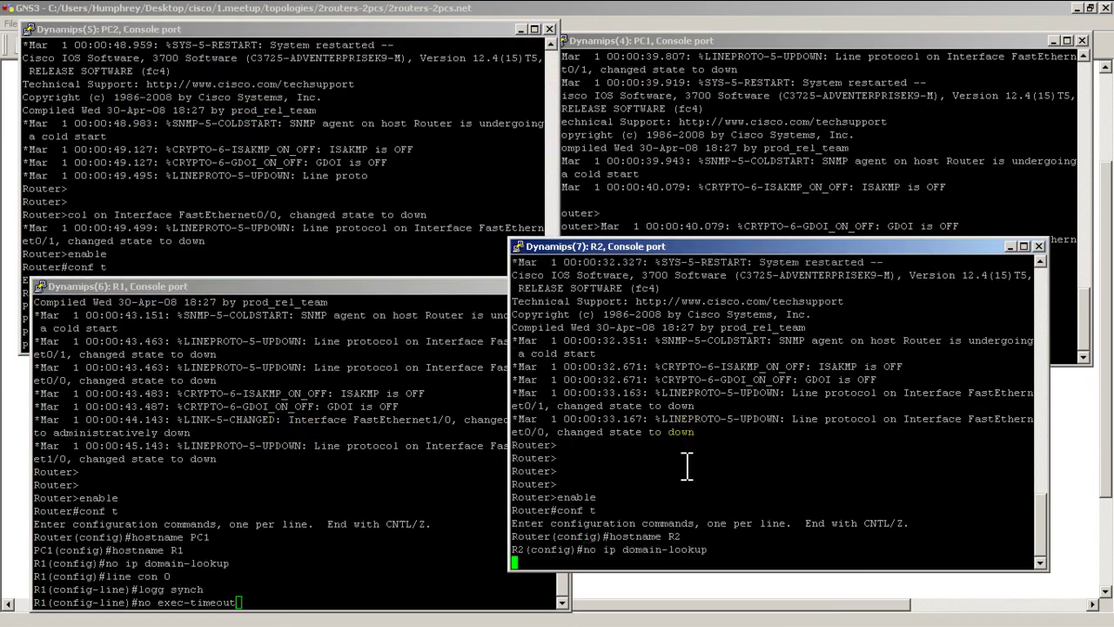
{"action": "left_click", "coordinate": [739, 153]}
{"action": "right_click", "coordinate": [739, 153]}
- Execute the pasted no exec-timeout command in the PC2, R1, PC1 and R2 consoles
{"action": "left_click", "coordinate": [403, 166]}
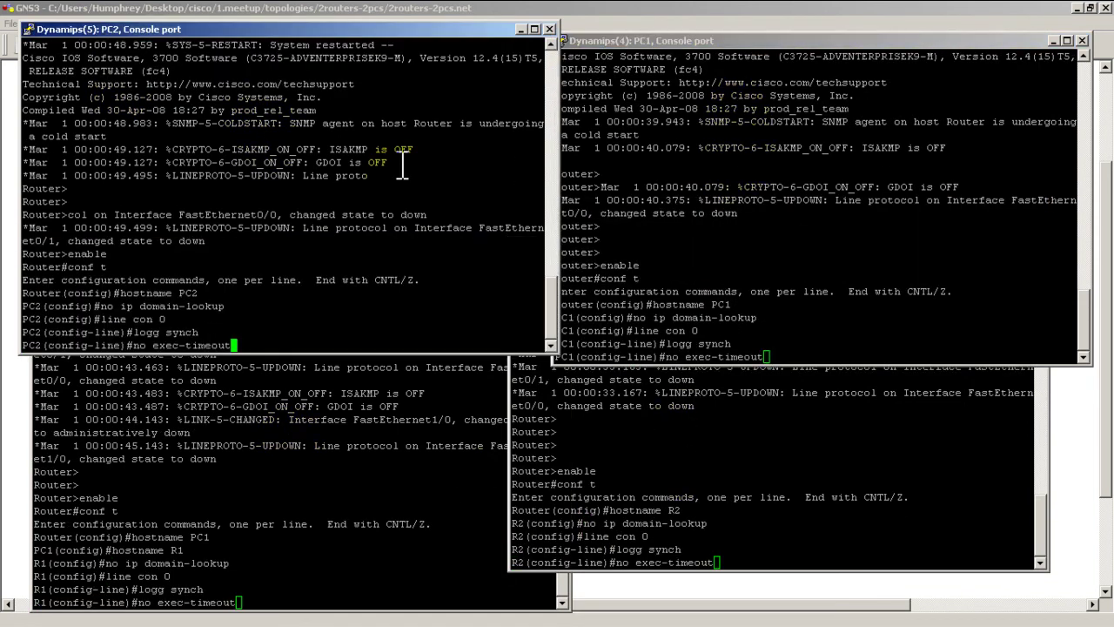
{"action": "key", "text": "Return"}
{"action": "left_click", "coordinate": [316, 288]}
{"action": "key", "text": "Return"}
{"action": "left_click", "coordinate": [688, 224]}
{"action": "key", "text": "Return"}
{"action": "left_click", "coordinate": [788, 487]}
{"action": "key", "text": "Return"}
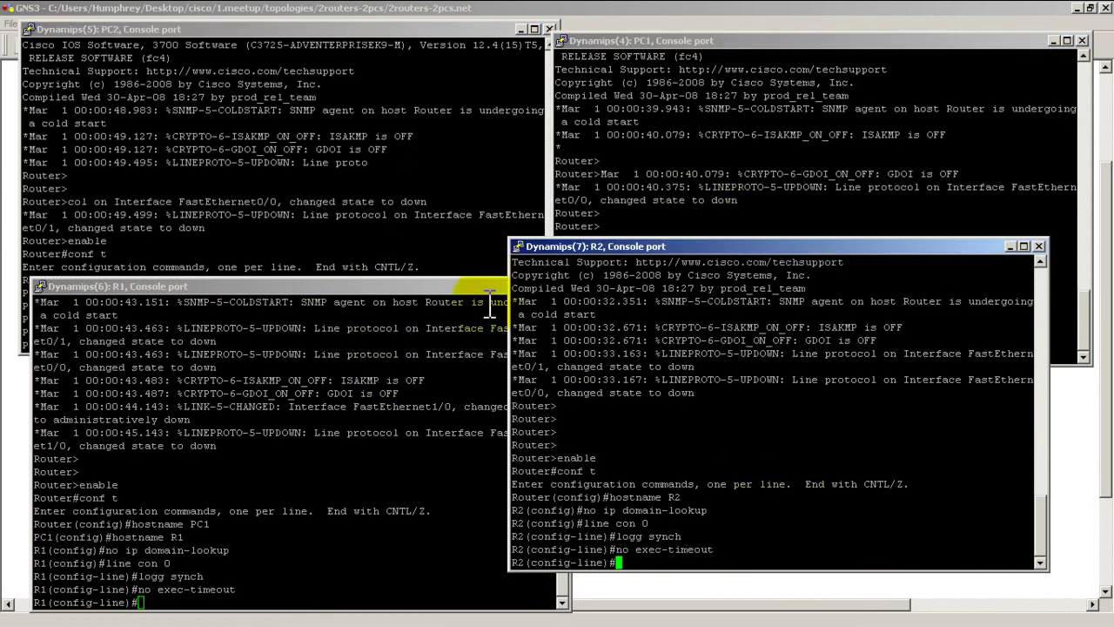
{"action": "left_click", "coordinate": [383, 221]}
{"action": "right_click", "coordinate": [383, 221]}
{"action": "key", "text": "Return"}
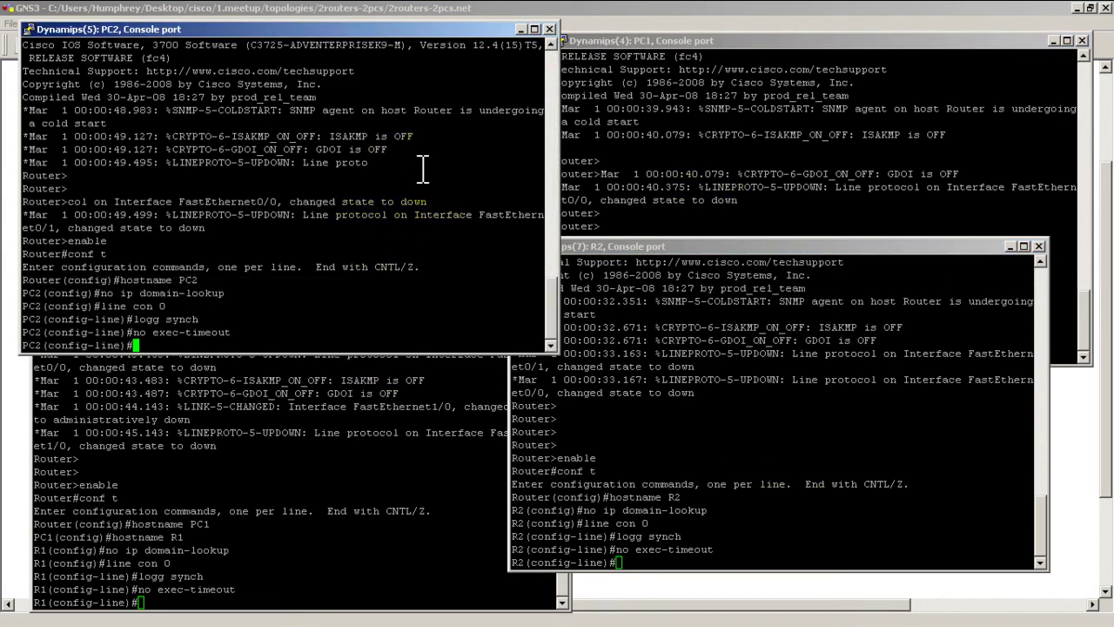
- Clear the PC2 and R2 consoles off the topology view and bring R1's console to the front
{"action": "left_click_drag", "start_coordinate": [466, 27], "coordinate": [0, 63]}
{"action": "left_click_drag", "start_coordinate": [834, 244], "coordinate": [0, 202]}
{"action": "left_click", "coordinate": [322, 287]}
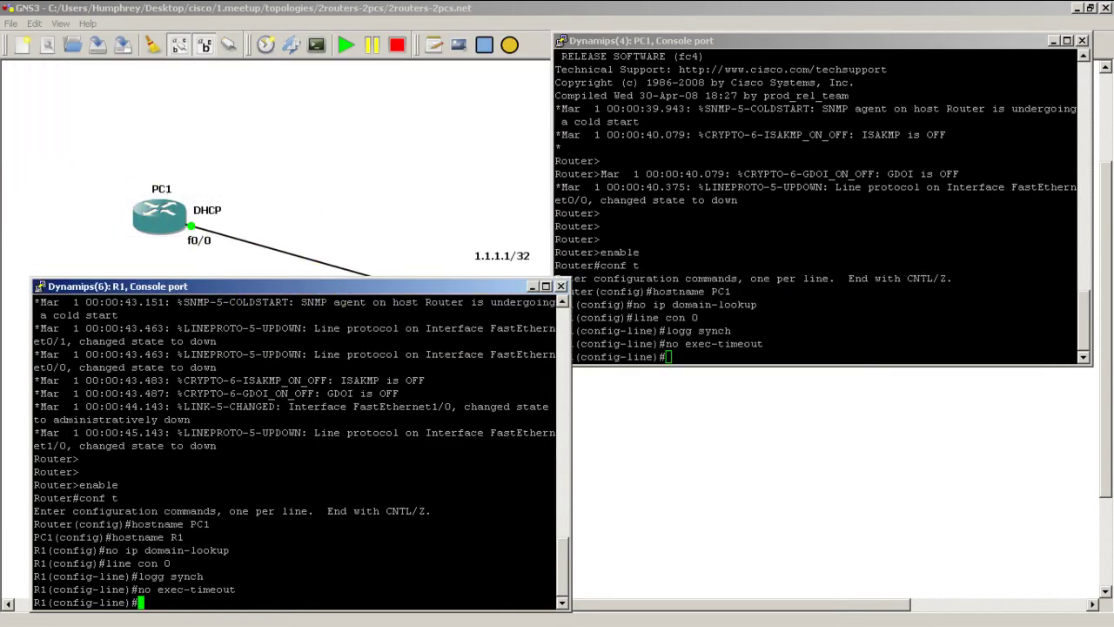
- In PC1's console, leave line configuration mode and disable IP routing with no ip routing
{"action": "left_click", "coordinate": [462, 251]}
{"action": "left_click", "coordinate": [701, 199]}
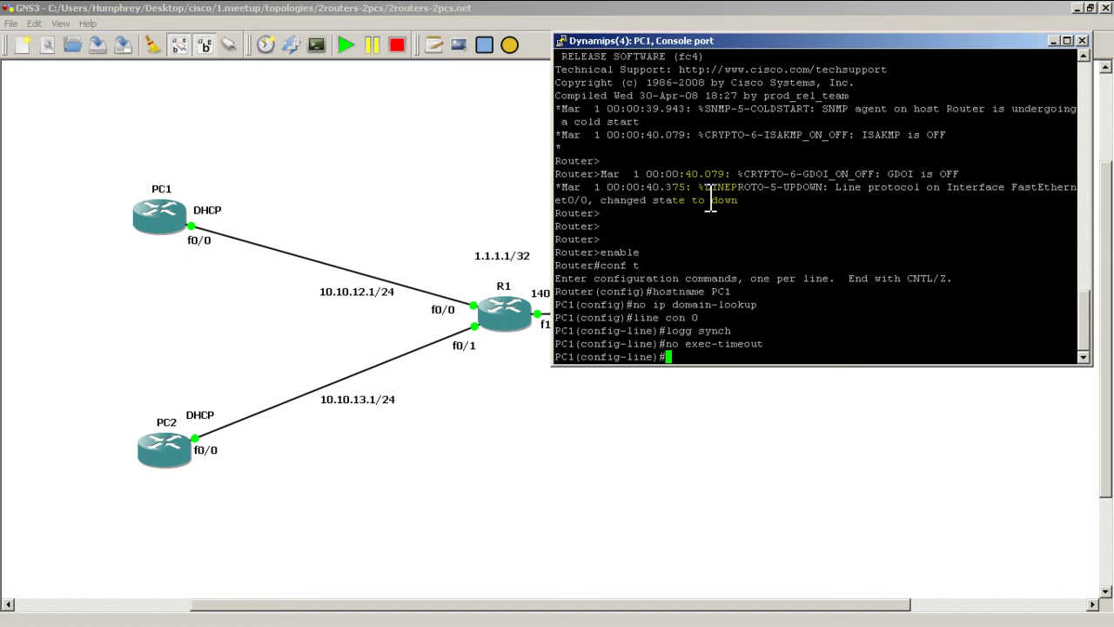
{"action": "type", "text": "exit"}
{"action": "key", "text": "Return"}
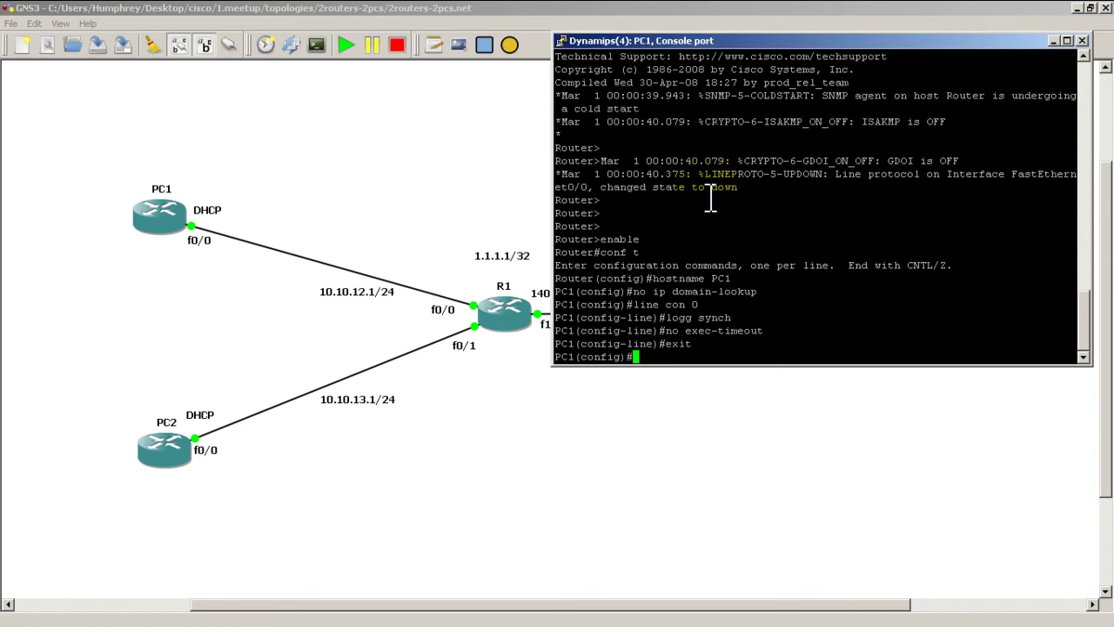
{"action": "type", "text": "no ip routing"}
{"action": "key", "text": "Return"}
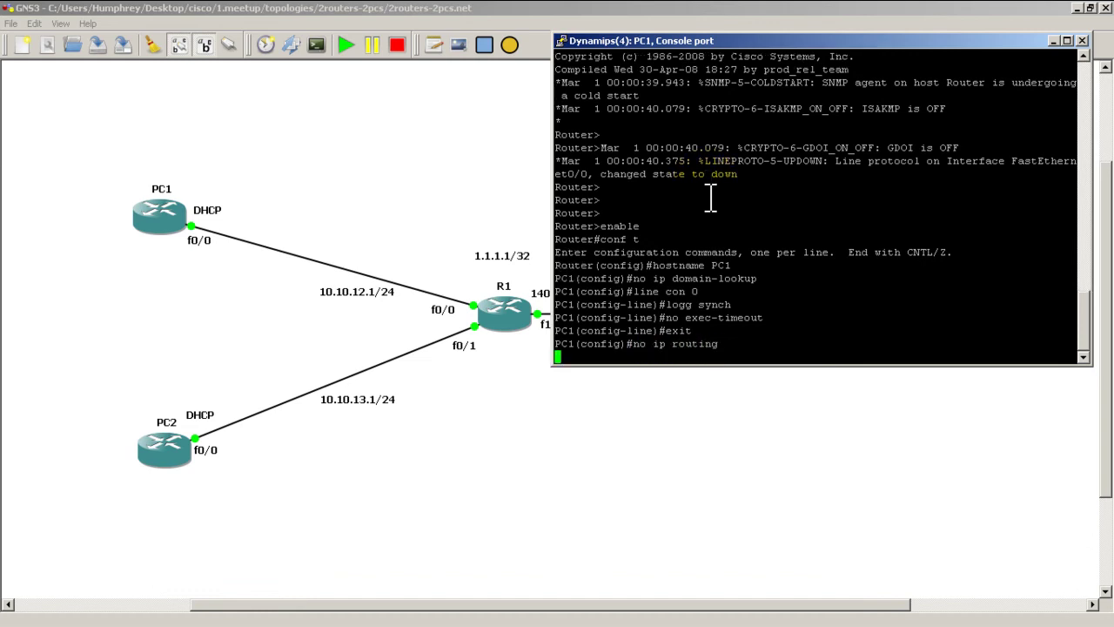
- Set PC1's FastEthernet 0/0 interface to obtain its IP address by DHCP and enable it with no shut
{"action": "type", "text": "int fast 0/0"}
{"action": "key", "text": "Return"}
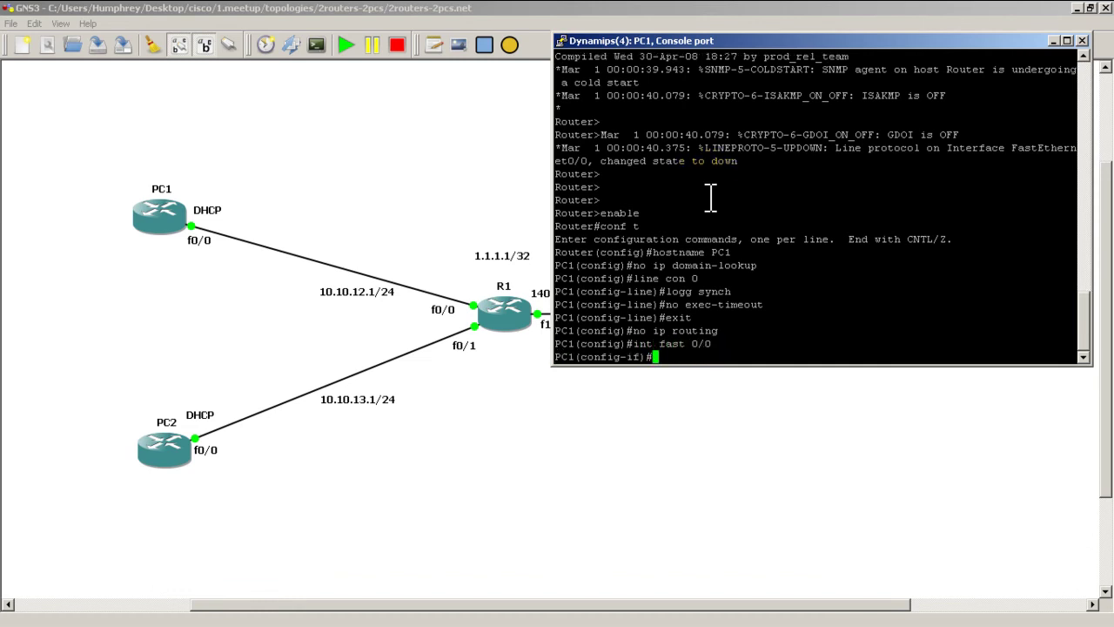
{"action": "type", "text": "ip add dhcp"}
{"action": "key", "text": "Return"}
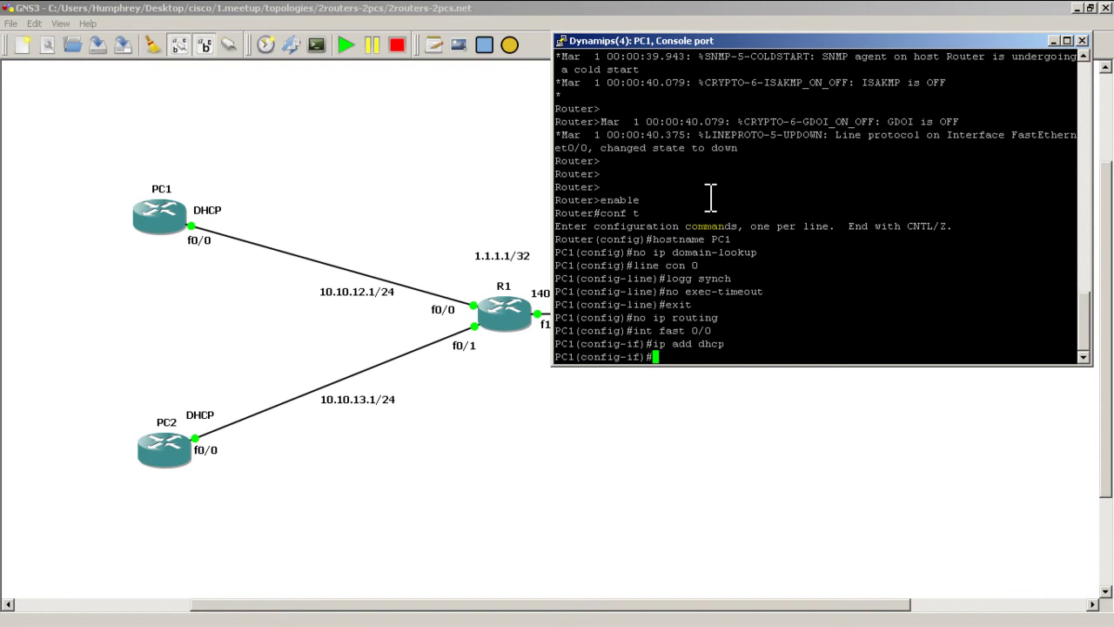
{"action": "type", "text": "no shut"}
{"action": "key", "text": "Return"}
- Exit PC1's configuration mode, save its configuration with wr, and clear its console off the topology view
{"action": "type", "text": "exit"}
{"action": "key", "text": "Return"}
{"action": "type", "text": "exit"}
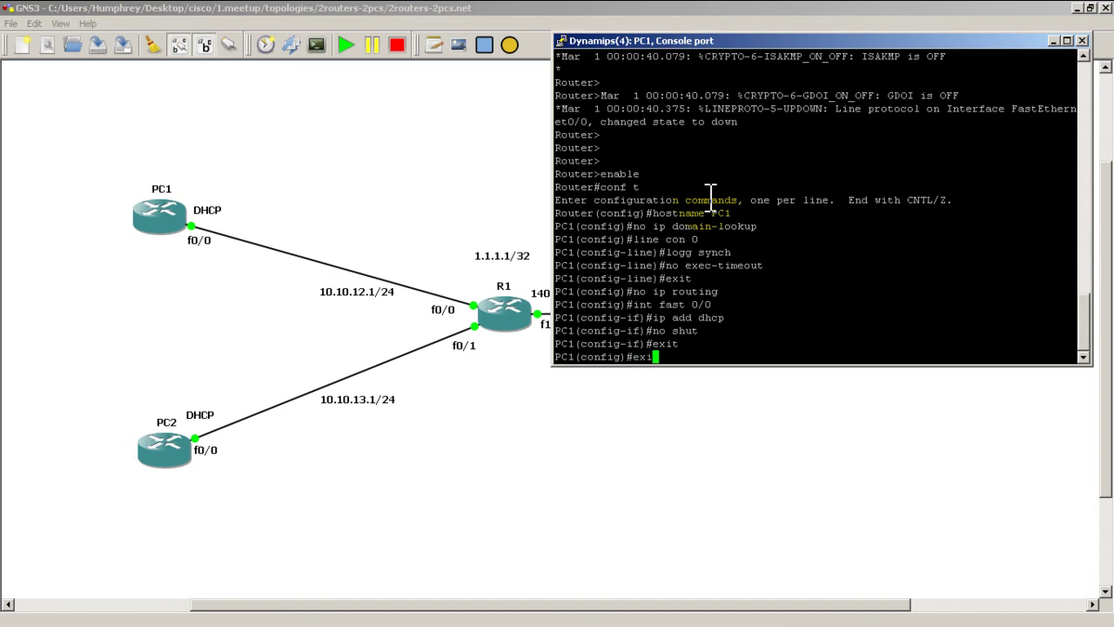
{"action": "key", "text": "Return"}
{"action": "type", "text": "wr"}
{"action": "key", "text": "Return"}
{"action": "left_click", "coordinate": [974, 42]}
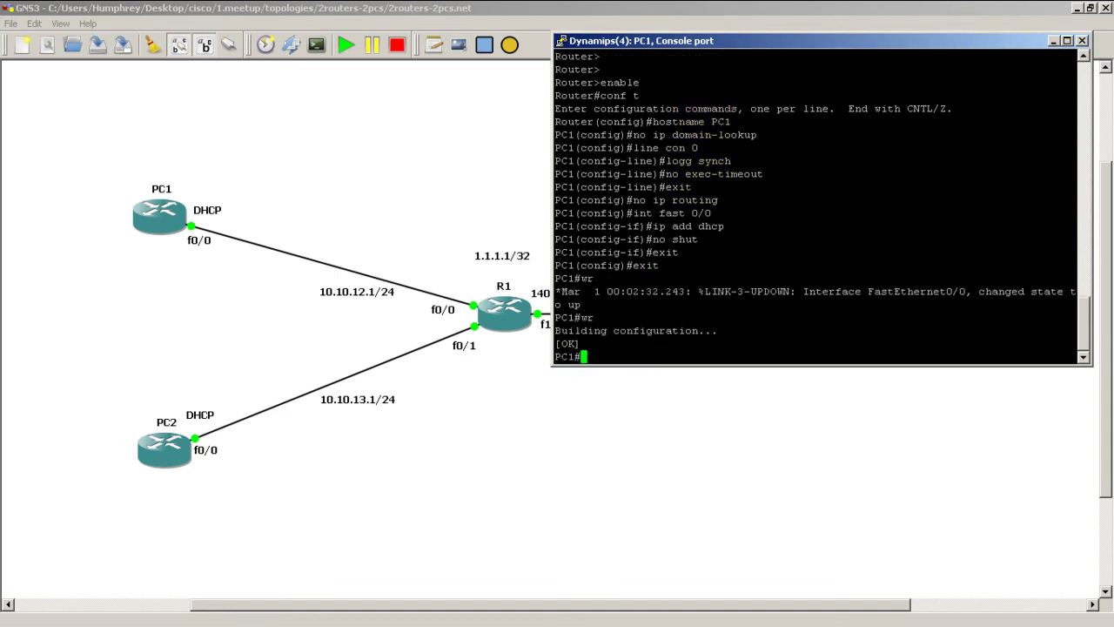
- Switch to PC2's console, leave line configuration mode and disable IP routing with no ip routing
{"action": "key", "text": "alt+Tab"}
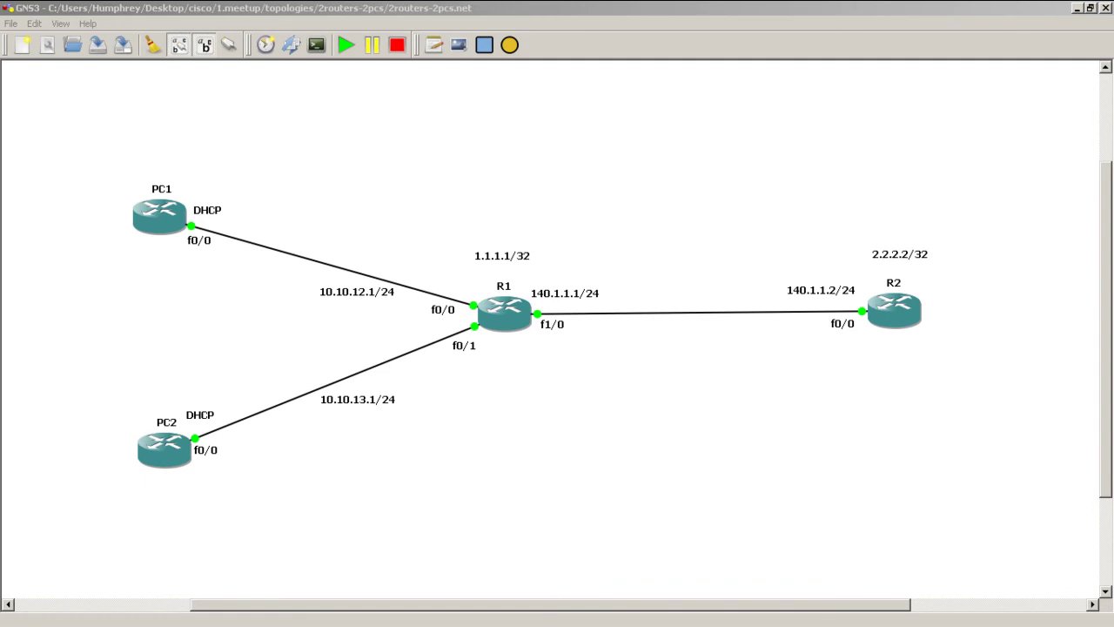
{"action": "key", "text": "alt+Tab"}
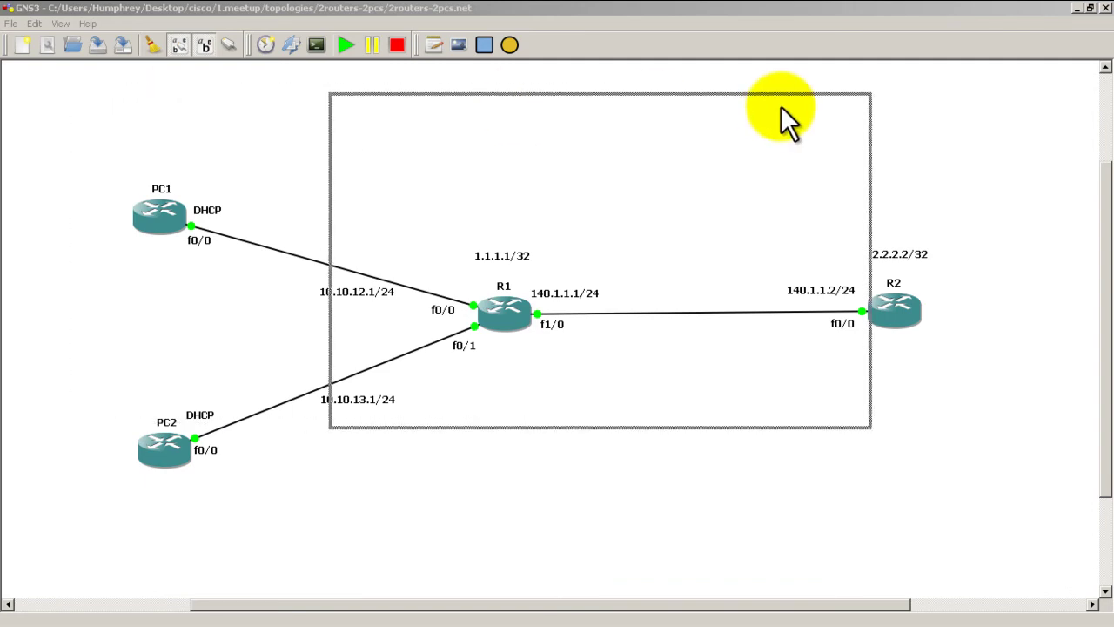
{"action": "type", "text": "exit"}
{"action": "key", "text": "Return"}
{"action": "type", "text": "no ip routing"}
{"action": "key", "text": "Return"}
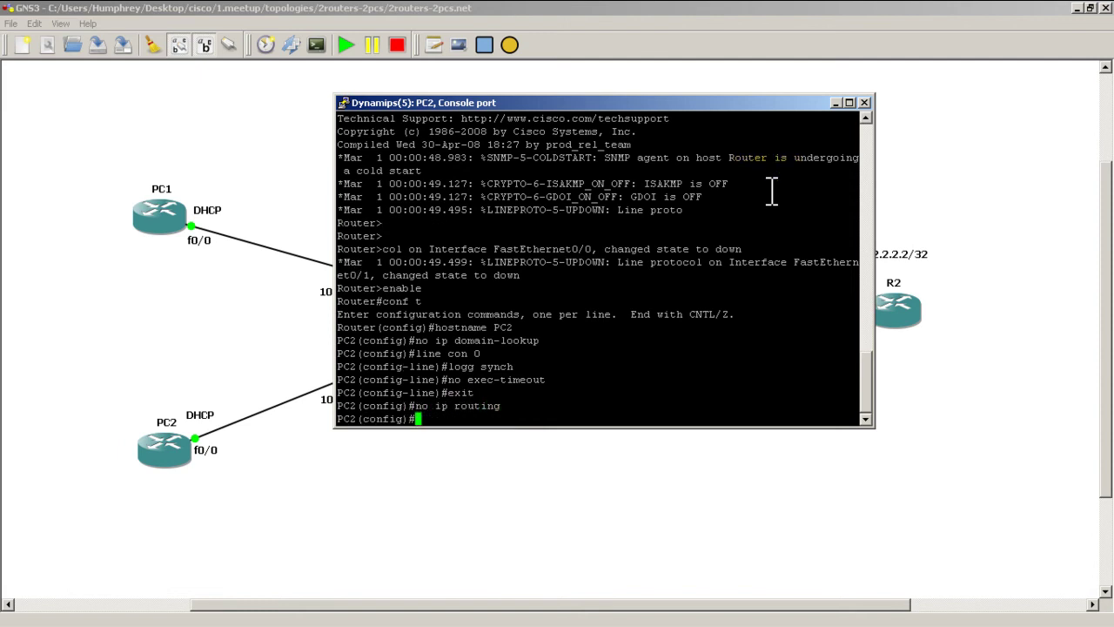
- Set PC2's FastEthernet 0/0 interface to obtain its IP address by DHCP and enable it with no shut
{"action": "type", "text": "int fast 0/0"}
{"action": "key", "text": "Return"}
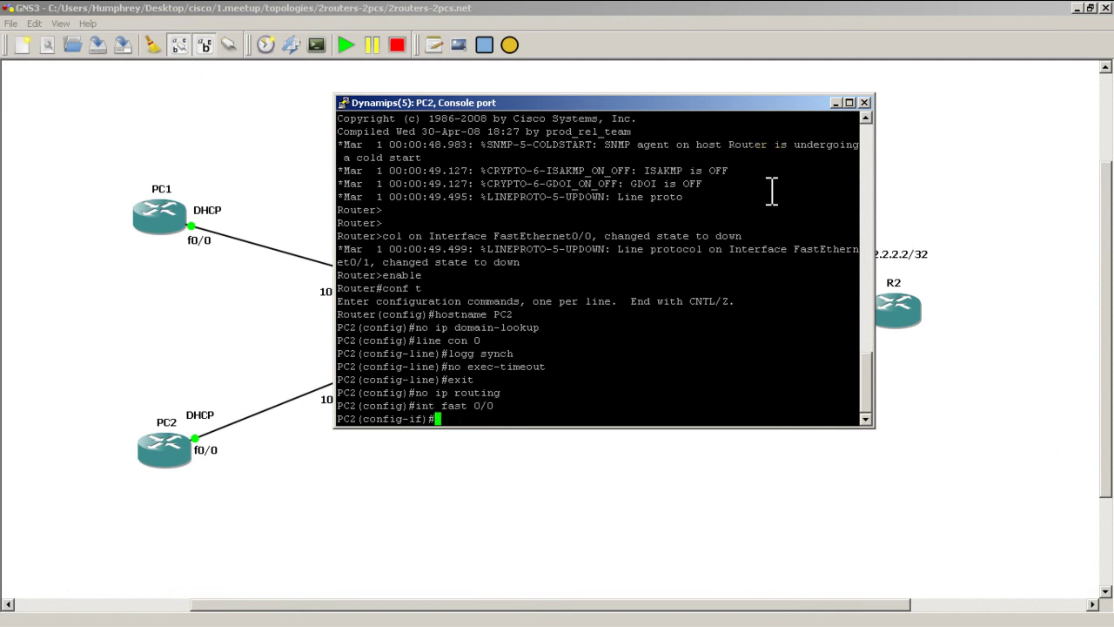
{"action": "type", "text": "ip add"}
{"action": "key", "text": "Tab"}
{"action": "type", "text": "dhcp"}
{"action": "key", "text": "Return"}
{"action": "type", "text": "no "}
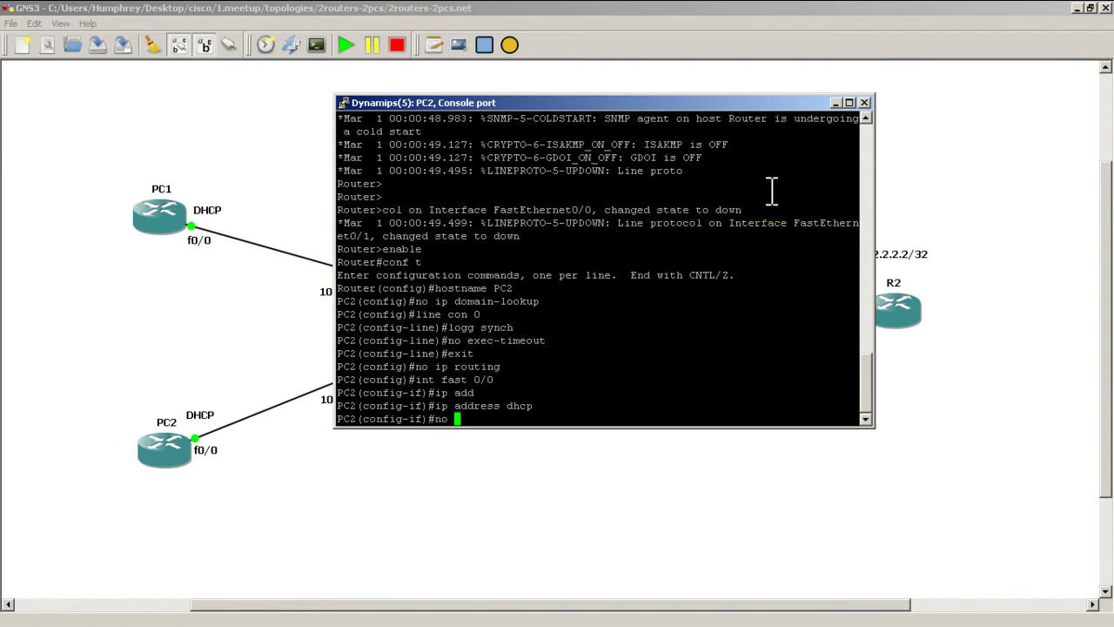
{"action": "type", "text": "shut"}
{"action": "key", "text": "Return"}
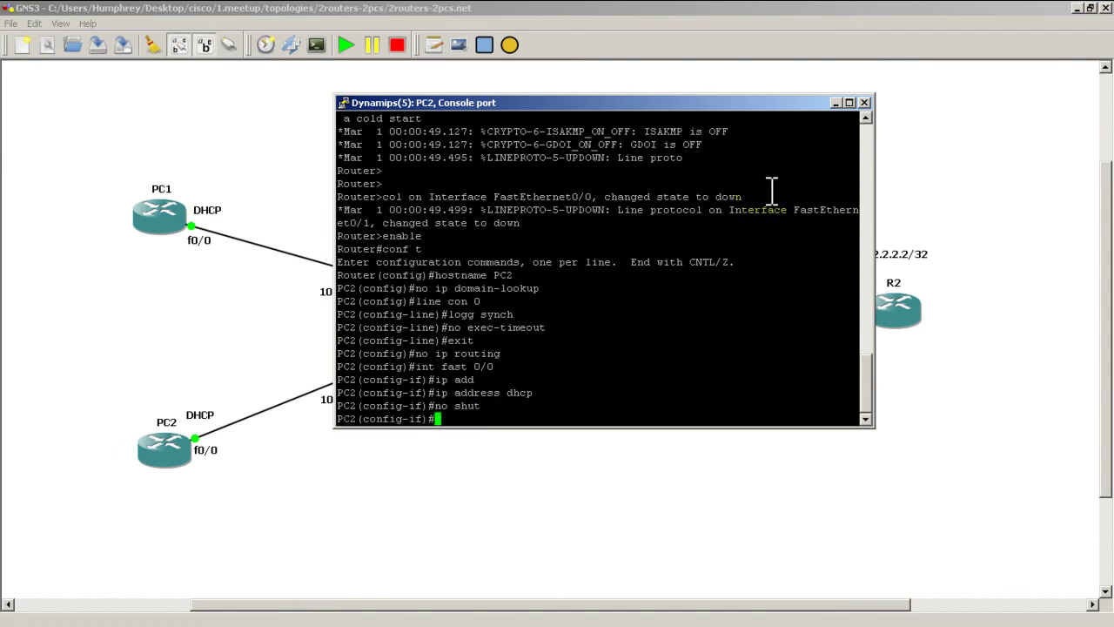
- Exit PC2's configuration mode and save its configuration with wr
{"action": "type", "text": "exit"}
{"action": "key", "text": "Return"}
{"action": "type", "text": "e"}
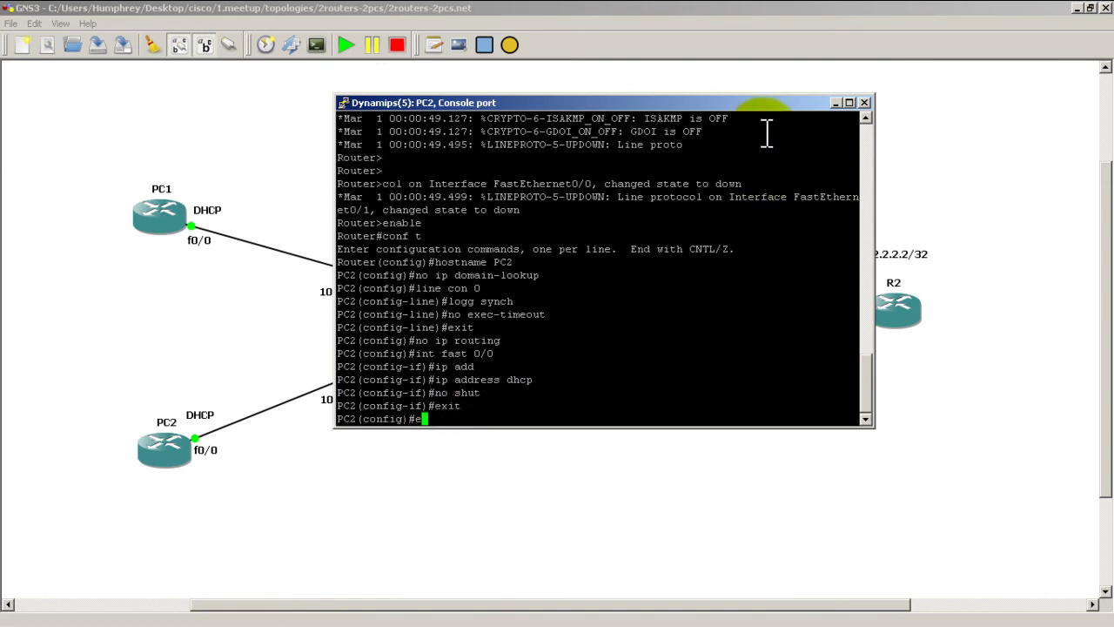
{"action": "type", "text": "xit"}
{"action": "key", "text": "Return"}
{"action": "type", "text": "wr"}
{"action": "key", "text": "Return"}
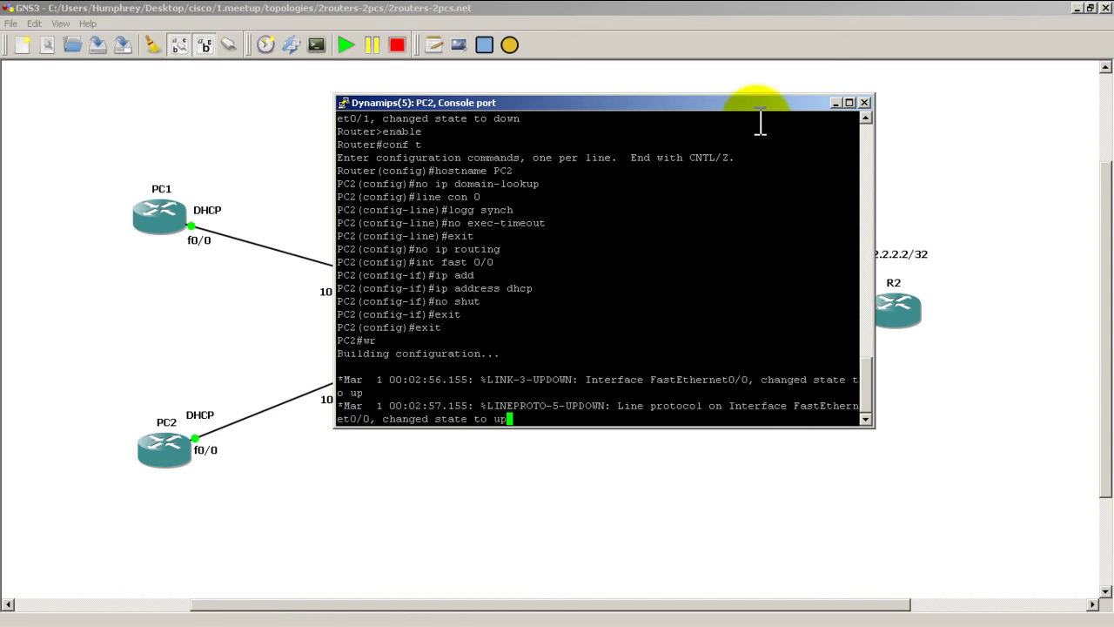
- Switch to R1's console, place it clear of PC1 and PC2, and give loopback0 the address 1.1.1.1 255.255.255.255
{"action": "key", "text": "alt+Tab"}
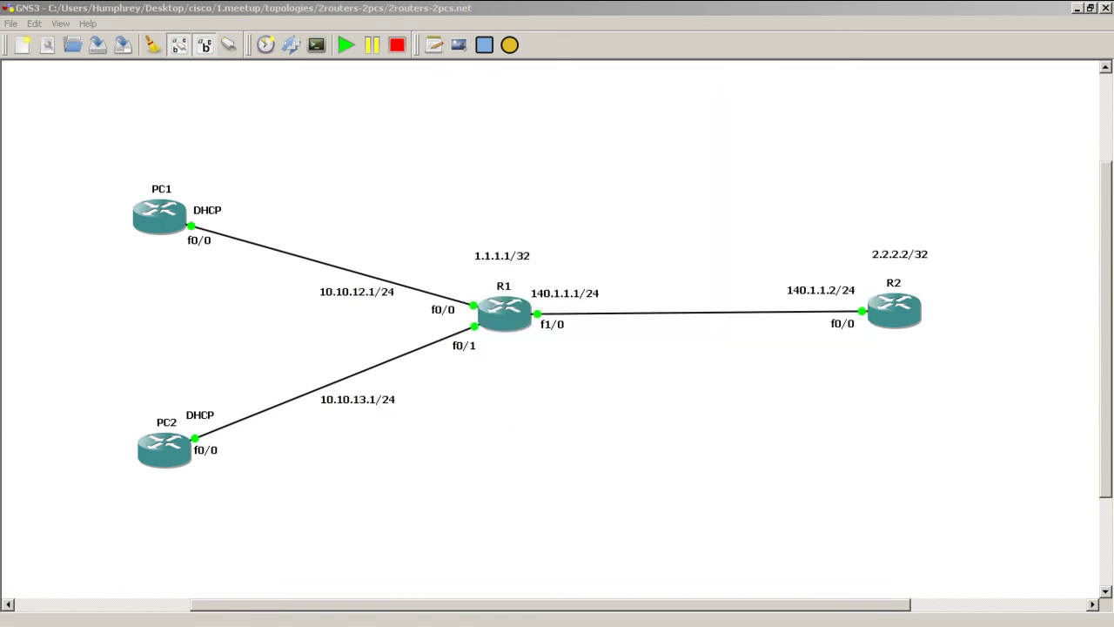
{"action": "left_click_drag", "start_coordinate": [4, 488], "coordinate": [928, 114]}
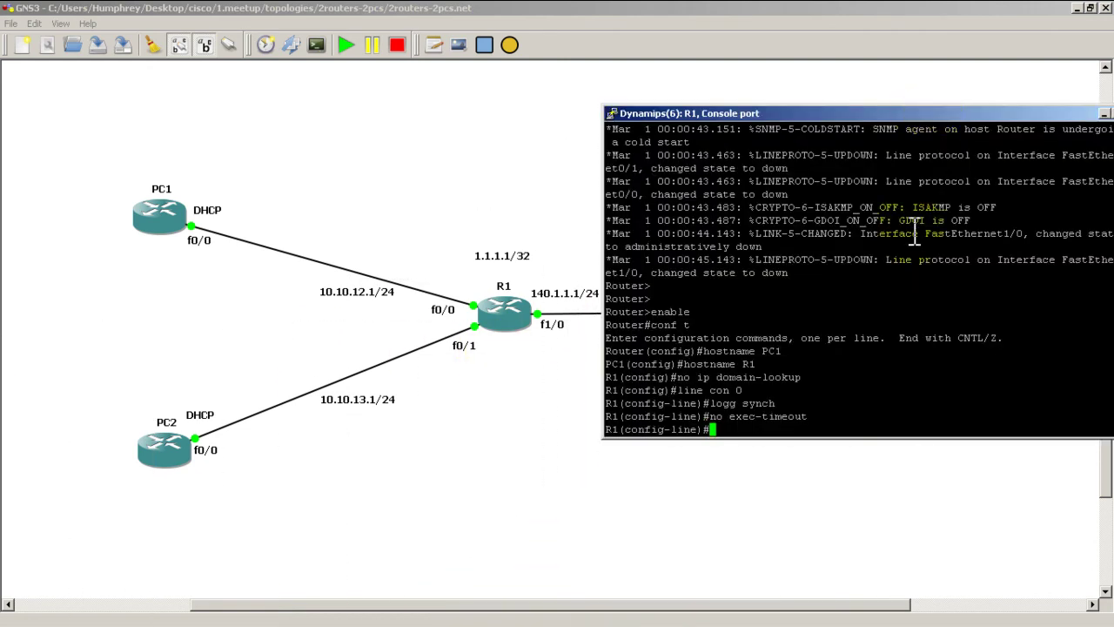
{"action": "key", "text": "Return"}
{"action": "key", "text": "Return"}
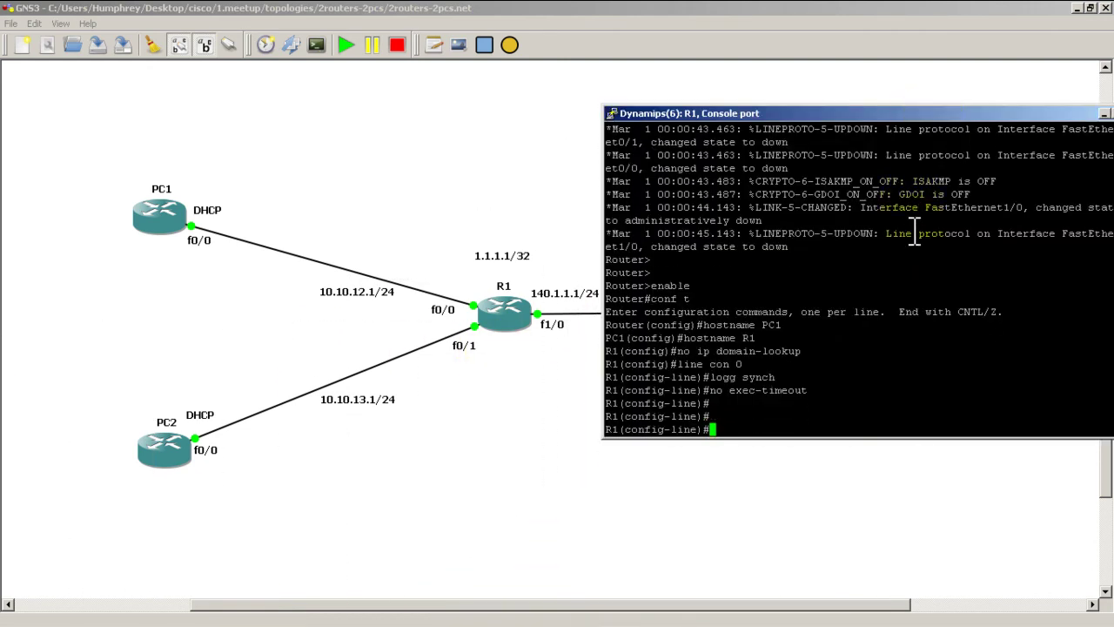
{"action": "type", "text": "int loopback0"}
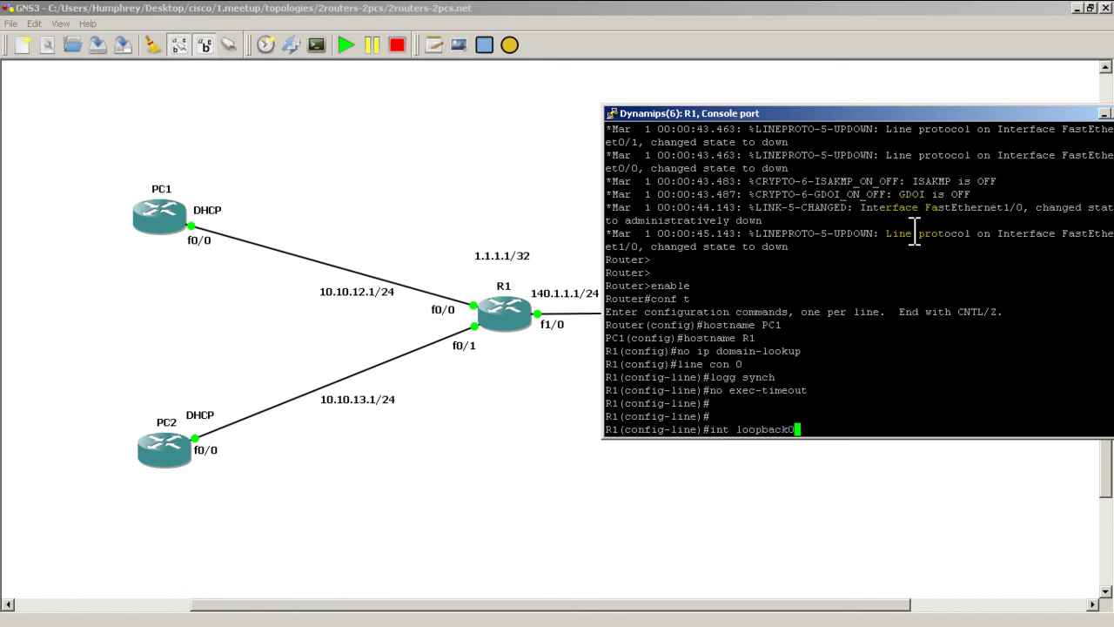
{"action": "key", "text": "Return"}
{"action": "type", "text": "ip add"}
{"action": "key", "text": "Tab"}
{"action": "type", "text": "1.1.1.1 255.255.255.255"}
{"action": "key", "text": "Return"}
- Assign 10.10.12.1 255.255.255.0 to R1's FastEthernet 0/0 interface and enable it with no shut
{"action": "type", "text": "int fast 0/"}
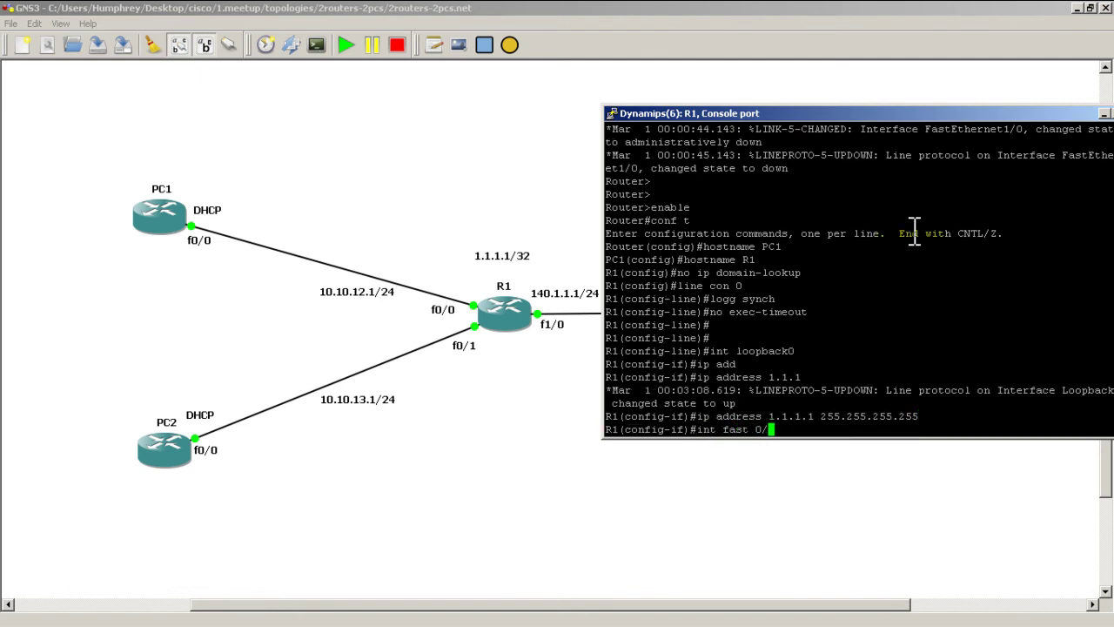
{"action": "type", "text": "0"}
{"action": "key", "text": "Return"}
{"action": "type", "text": "ip add"}
{"action": "key", "text": "Tab"}
{"action": "type", "text": "10.10.12.1 255.255.255.0"}
{"action": "key", "text": "Return"}
{"action": "type", "text": "no shut"}
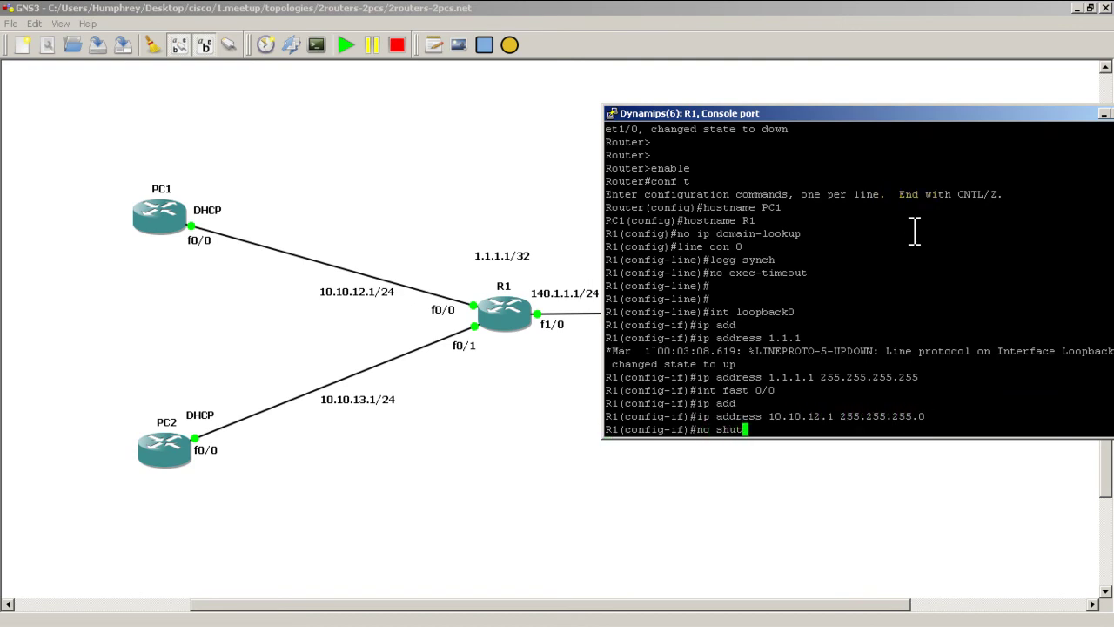
{"action": "key", "text": "Return"}
- Assign 10.10.13.1 255.255.255.0 to R1's FastEthernet 0/1 interface and enable it with no shut
{"action": "type", "text": "in"}
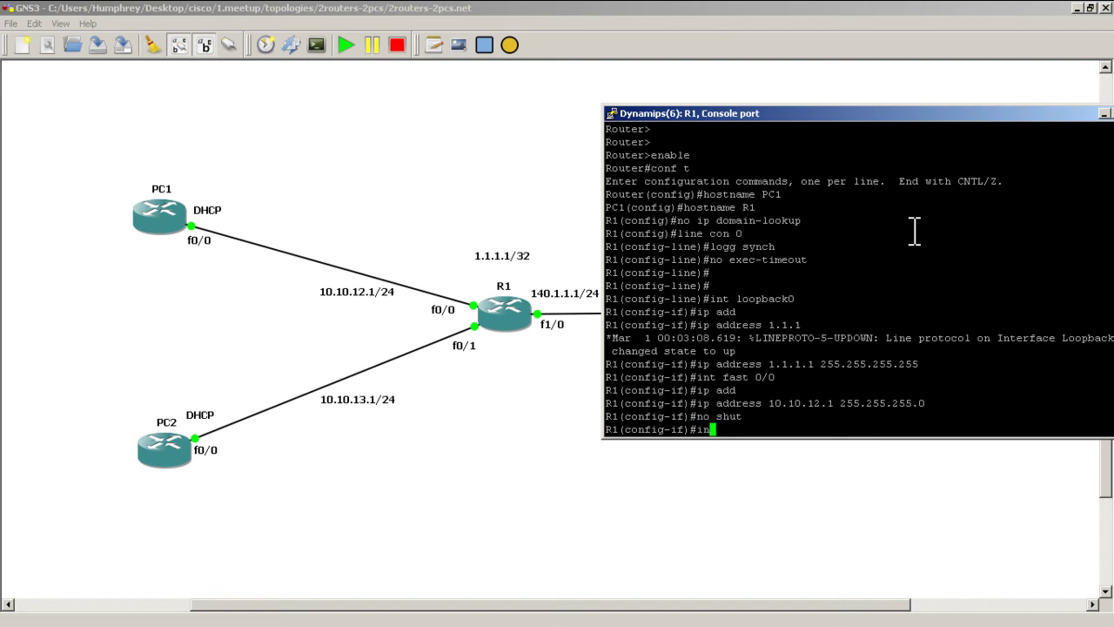
{"action": "type", "text": "t fast 0/1"}
{"action": "key", "text": "Return"}
{"action": "type", "text": "ip add"}
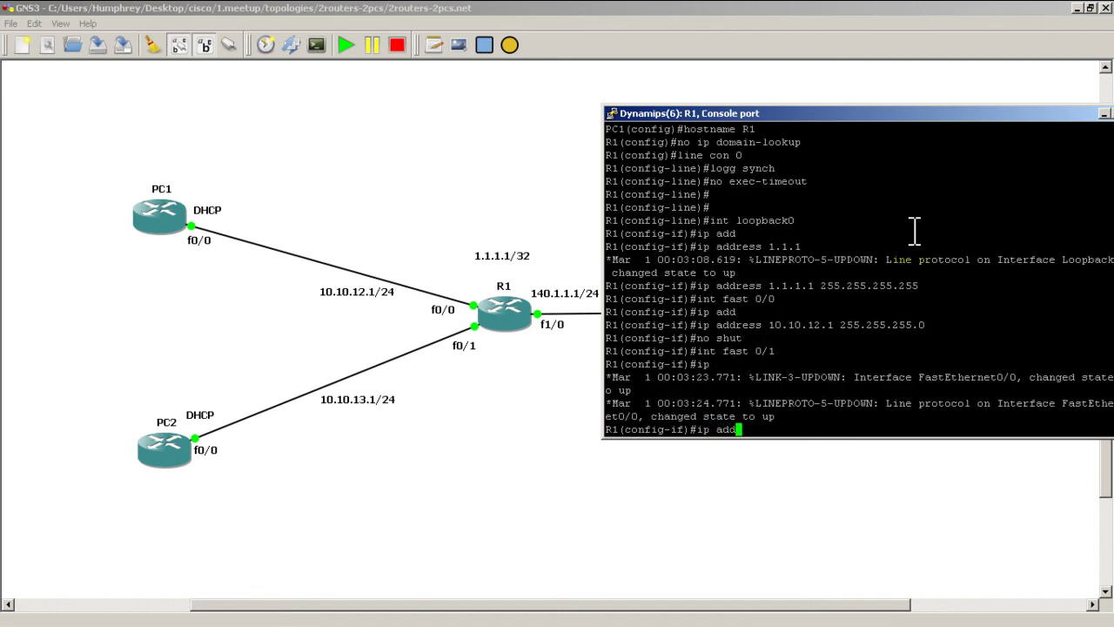
{"action": "key", "text": "Tab"}
{"action": "type", "text": "10.10.13."}
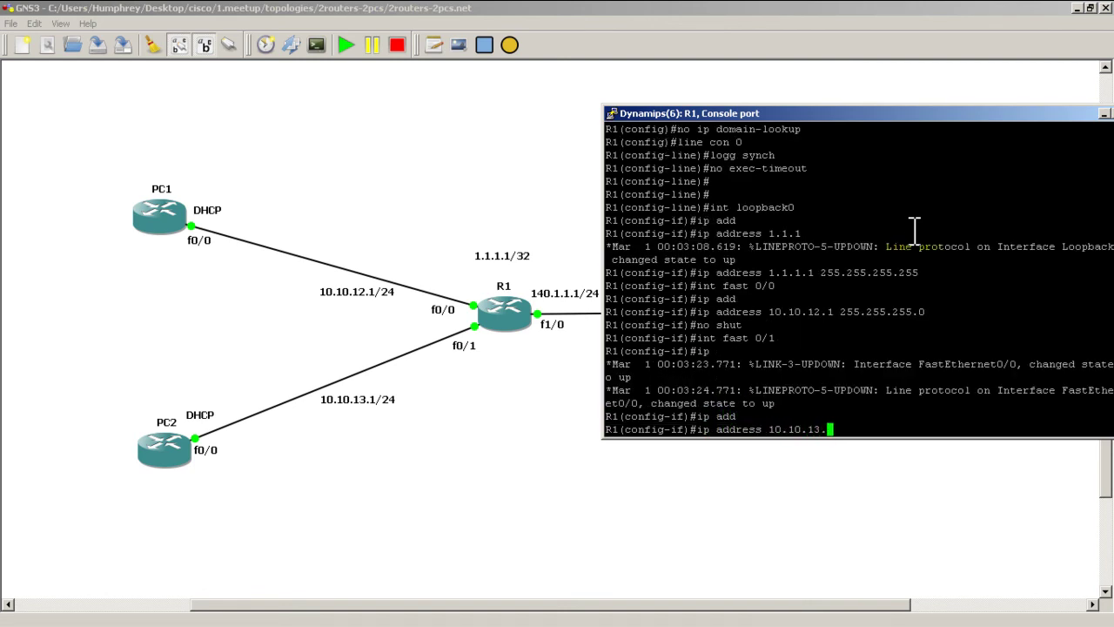
{"action": "type", "text": "1 255.255.255.0"}
{"action": "key", "text": "Return"}
{"action": "type", "text": "no shut"}
{"action": "key", "text": "Return"}
- Assign 140.1.1.1 255.255.255.0 to R1's FastEthernet 1/0 interface and enable it with no shut
{"action": "type", "text": "int fast 1/0"}
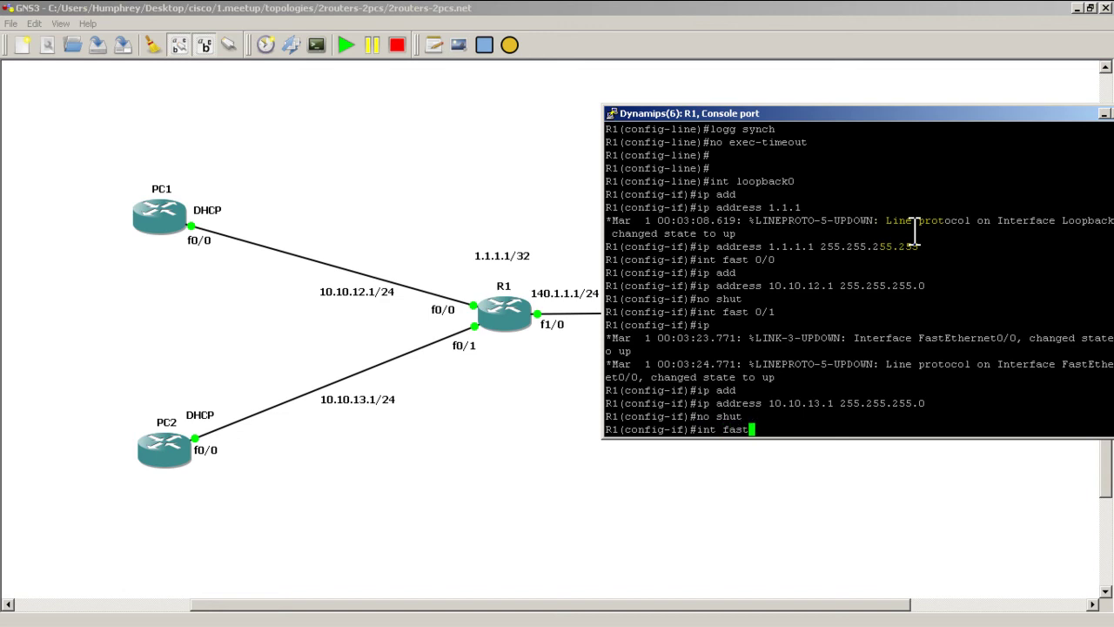
{"action": "key", "text": "Return"}
{"action": "type", "text": "ip add"}
{"action": "key", "text": "Tab"}
{"action": "type", "text": "140.1.1.1 2"}
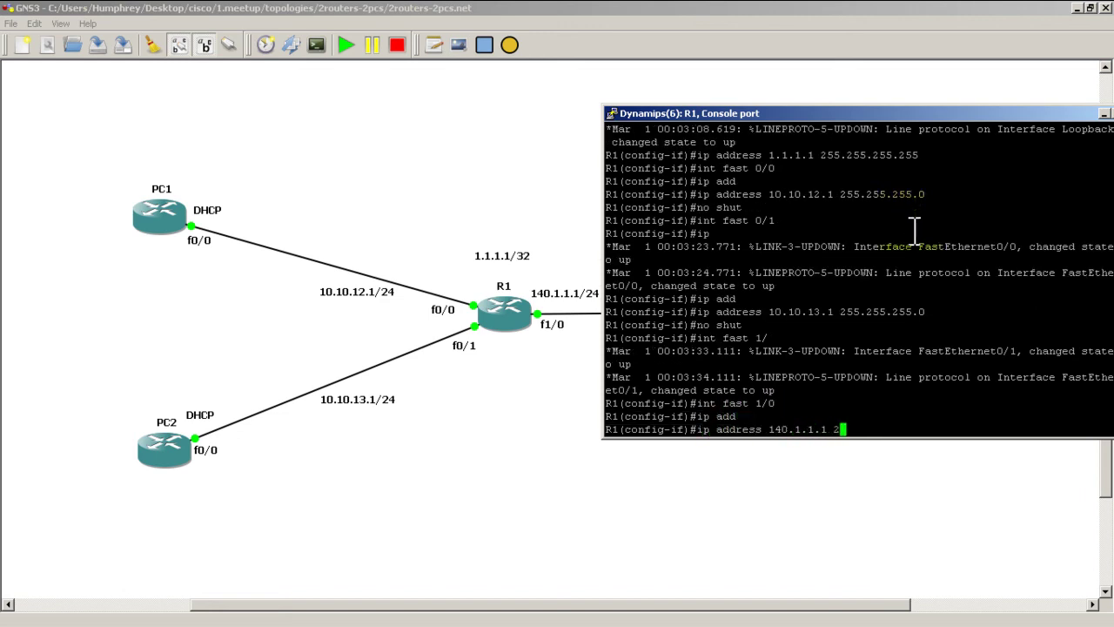
{"action": "type", "text": "55.255.255.0"}
{"action": "key", "text": "Return"}
{"action": "type", "text": "n"}
{"action": "type", "text": "o shut"}
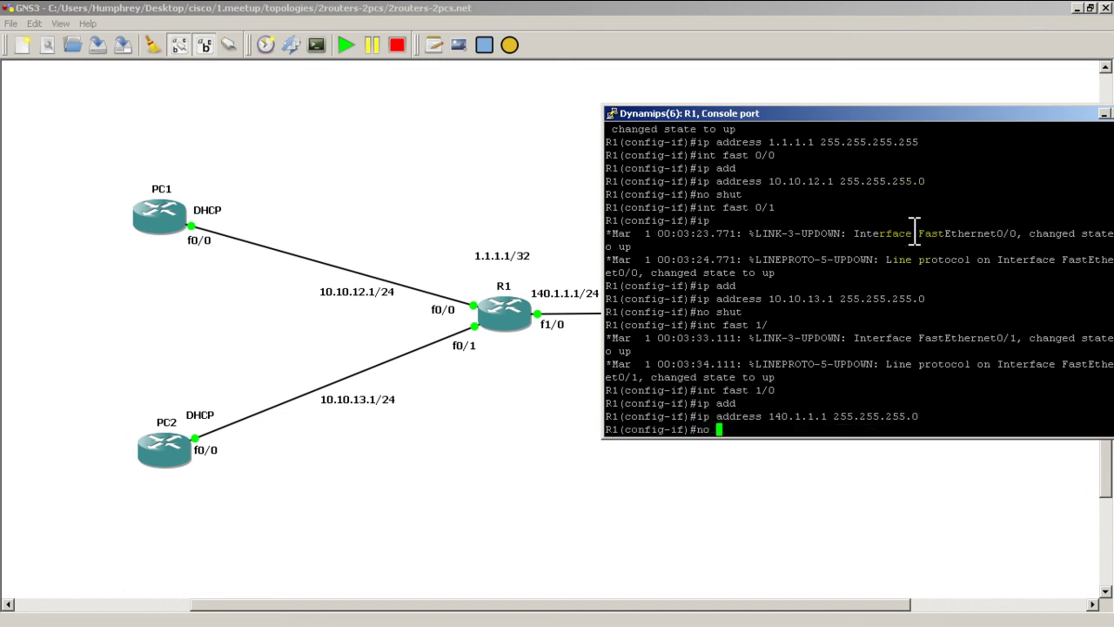
{"action": "key", "text": "Return"}
- Exit R1's configuration mode, save its configuration with wr, and move its console off the topology view
{"action": "type", "text": "exit"}
{"action": "key", "text": "Return"}
{"action": "type", "text": "exit"}
{"action": "key", "text": "Return"}
{"action": "type", "text": "wr"}
{"action": "key", "text": "Return"}
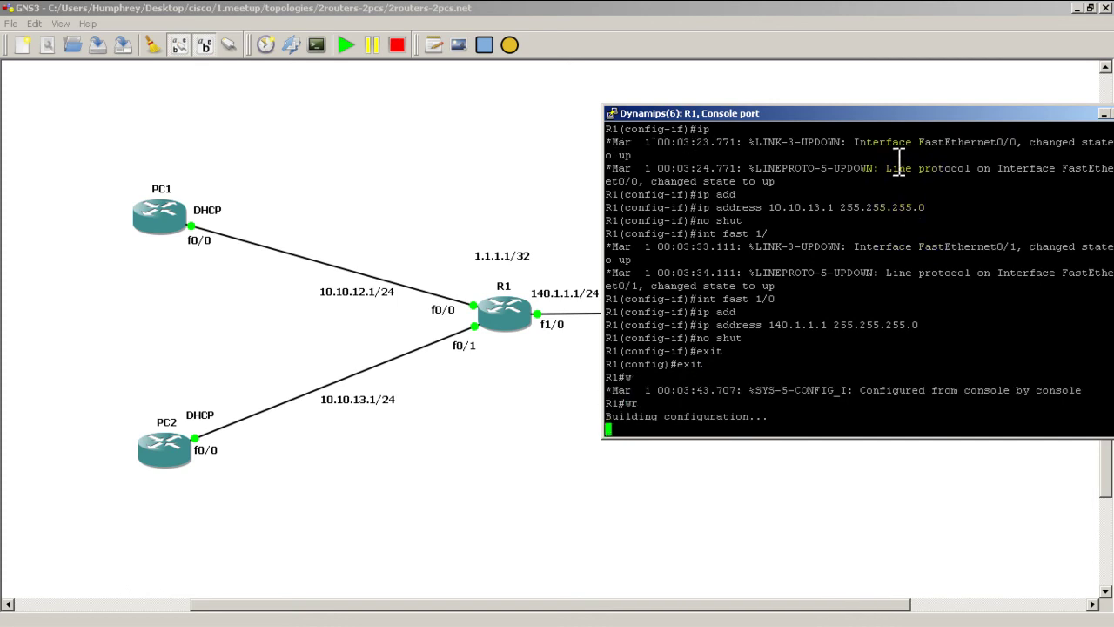
{"action": "left_click_drag", "start_coordinate": [858, 105], "coordinate": [0, 74]}
- Switch to R2's console, leave line configuration mode and give loopback0 the address 2.2.2.2 255.255.255.255
{"action": "key", "text": "alt+Tab"}
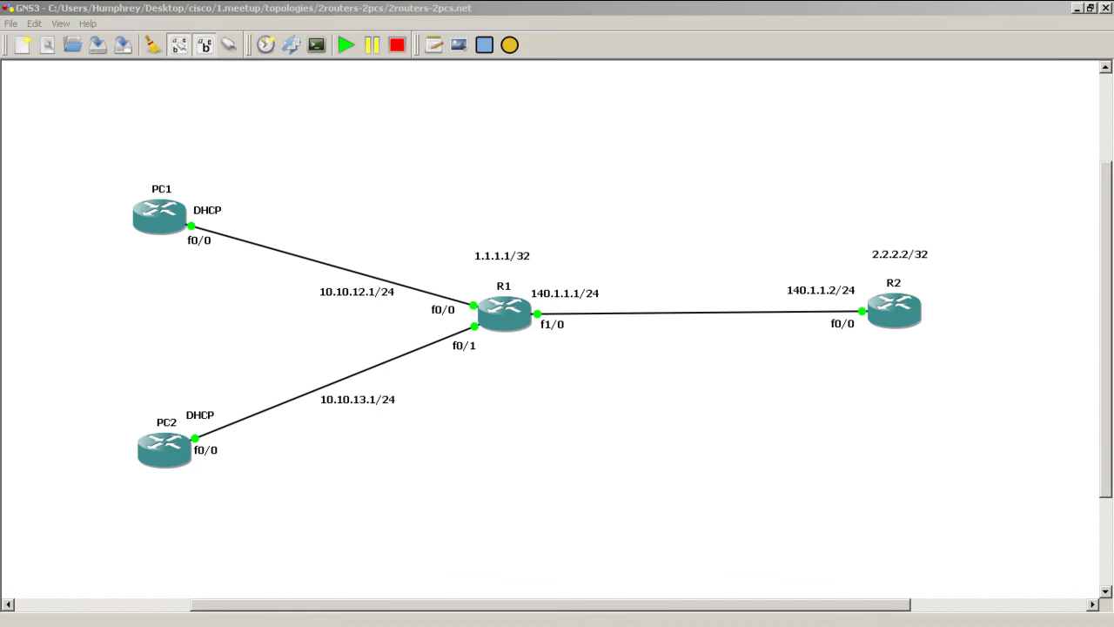
{"action": "left_click_drag", "start_coordinate": [361, 281], "coordinate": [348, 194]}
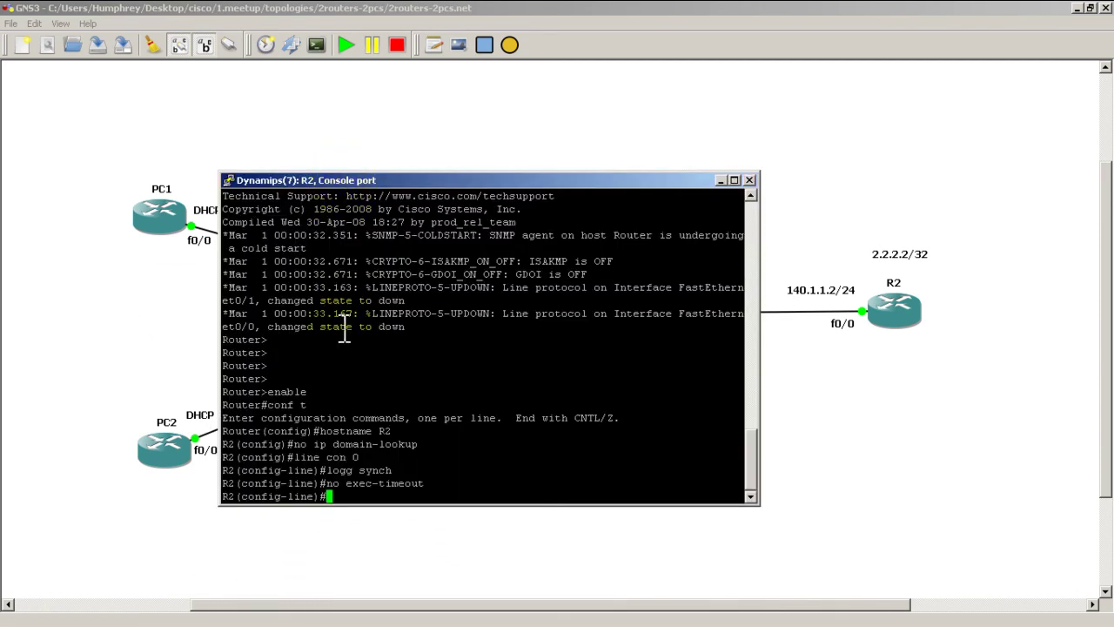
{"action": "type", "text": "exit"}
{"action": "key", "text": "Return"}
{"action": "type", "text": "int f"}
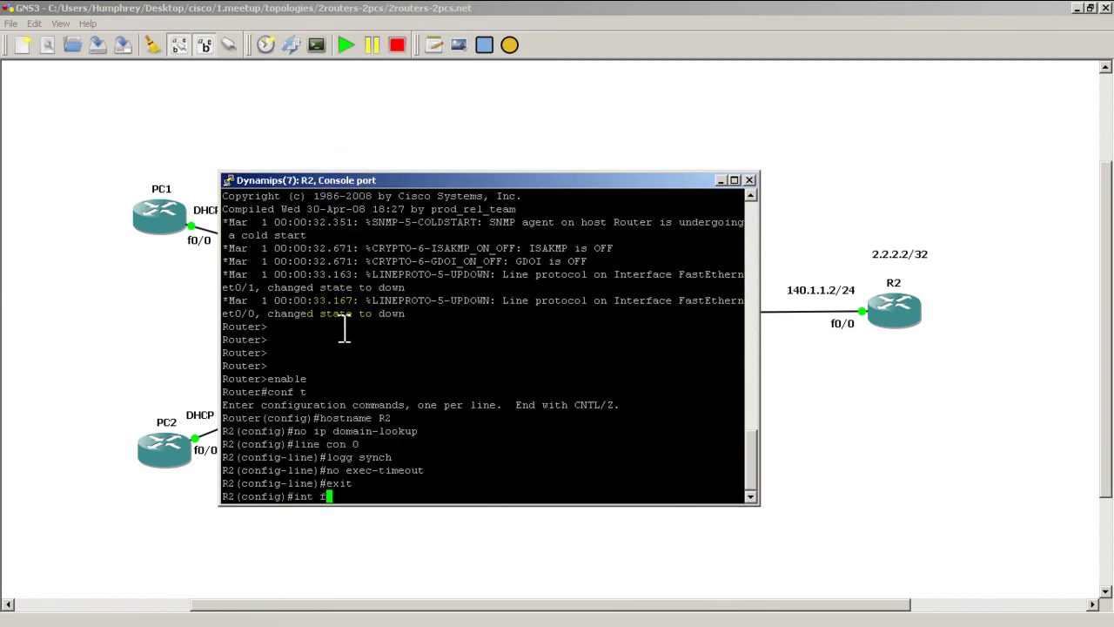
{"action": "type", "text": "loopback0"}
{"action": "key", "text": "Return"}
{"action": "type", "text": "ip add"}
{"action": "key", "text": "Tab"}
{"action": "type", "text": "2.2.2"}
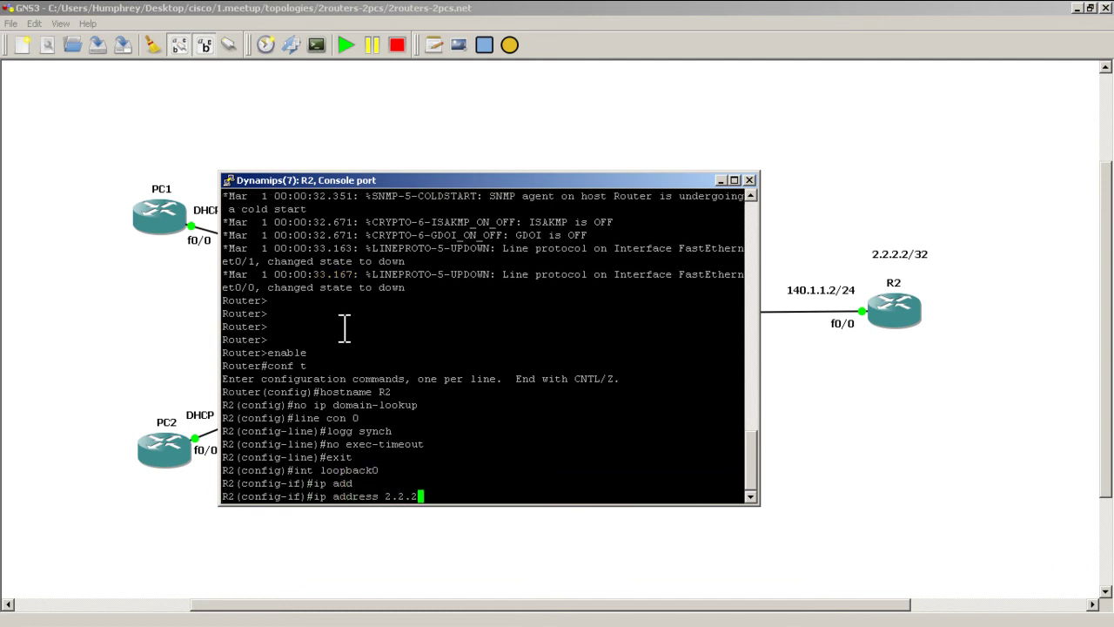
{"action": "type", "text": " 255.255.255.255"}
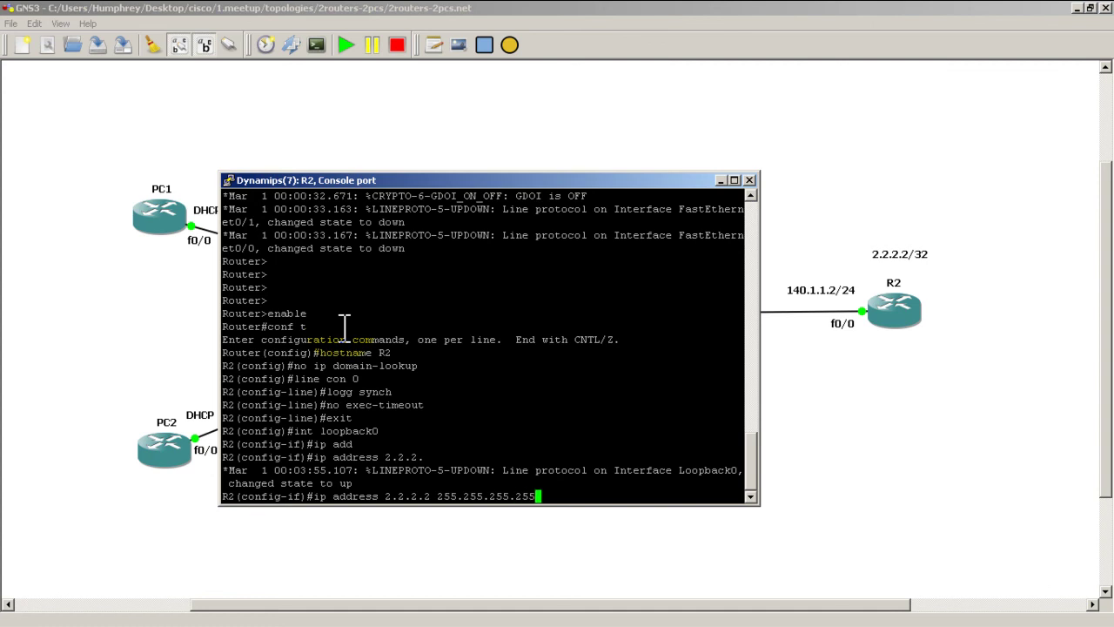
{"action": "key", "text": "Return"}
- Assign 140.1.1.2 255.255.255.0 to R2's FastEthernet 0/0 interface and enable it with no shut
{"action": "type", "text": "int fast 0/0"}
{"action": "key", "text": "Return"}
{"action": "type", "text": "ip add"}
{"action": "key", "text": "Tab"}
{"action": "type", "text": "140.1.1.2 255.255."}
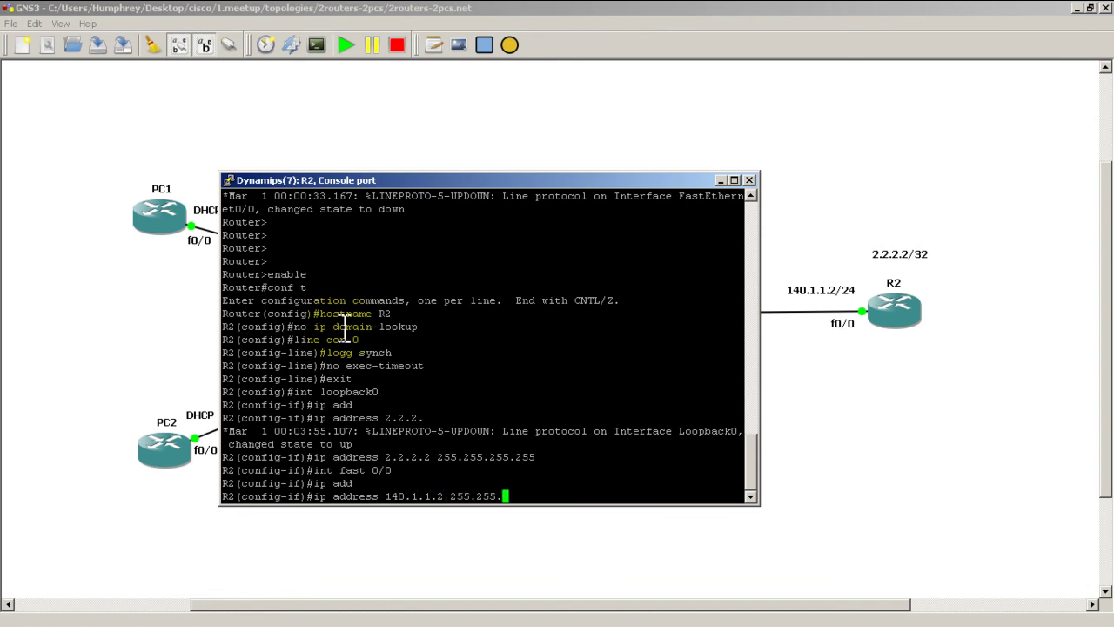
{"action": "type", "text": "255.0"}
{"action": "key", "text": "Return"}
{"action": "type", "text": "no shut"}
{"action": "key", "text": "Return"}
- Exit R2's interface and global configuration modes and save its configuration with wr
{"action": "type", "text": "exit"}
{"action": "key", "text": "Return"}
{"action": "type", "text": "exit"}
{"action": "key", "text": "Return"}
{"action": "type", "text": "wr"}
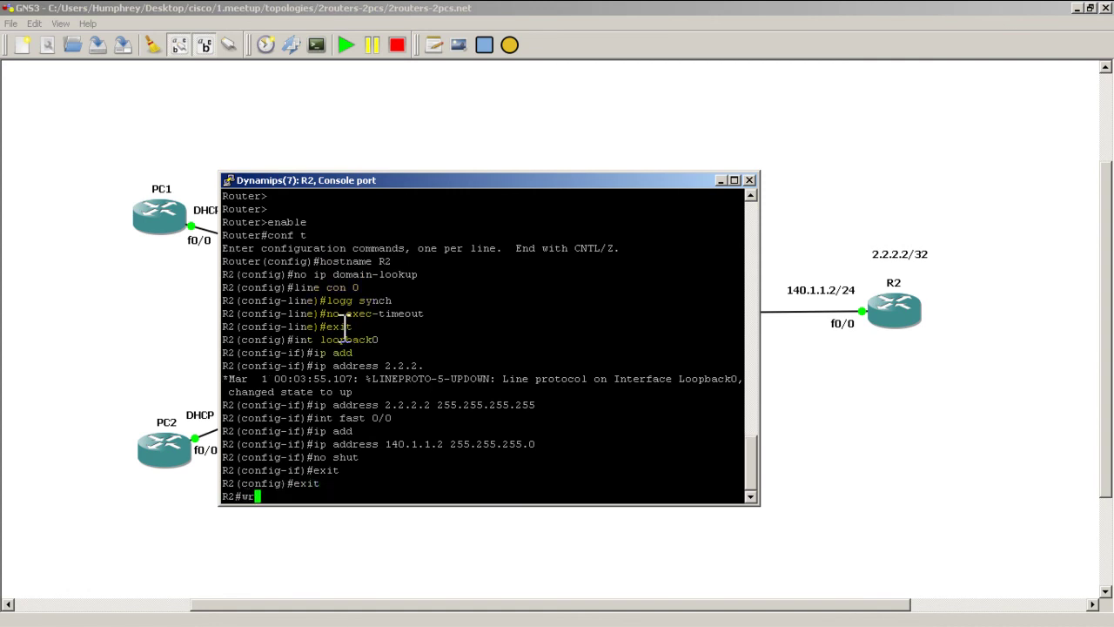
{"action": "key", "text": "Return"}
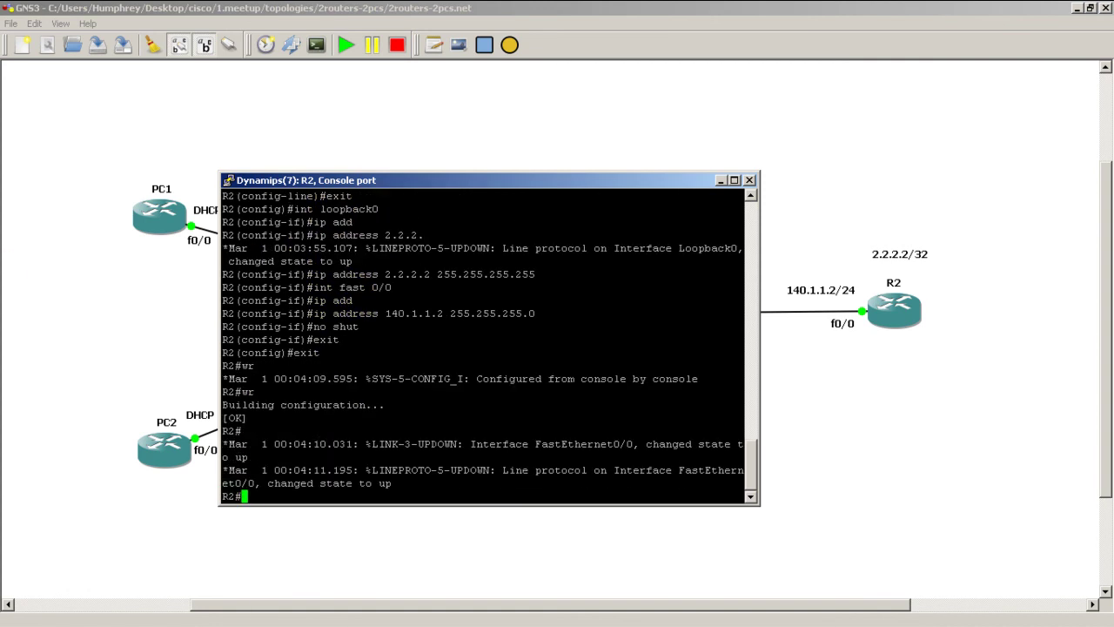
- Place the R1 and R2 consoles side by side and display R1's interface details with show int fast 1/0
{"action": "left_click_drag", "start_coordinate": [424, 181], "coordinate": [765, 129]}
{"action": "left_click_drag", "start_coordinate": [0, 149], "coordinate": [221, 147]}
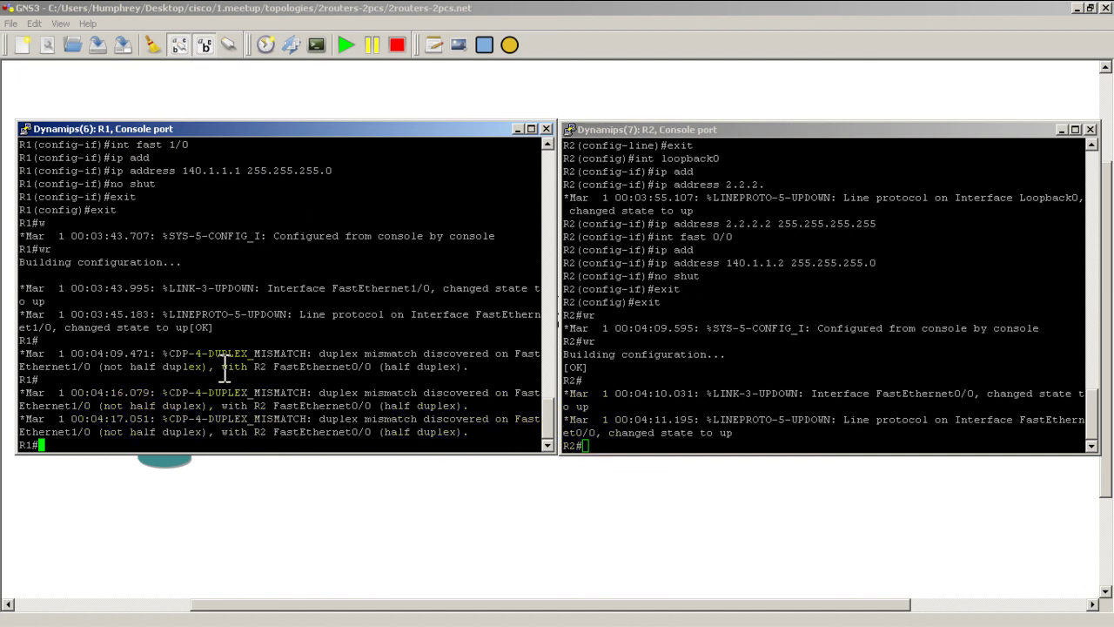
{"action": "type", "text": "show int fast 1/0"}
{"action": "key", "text": "Return"}
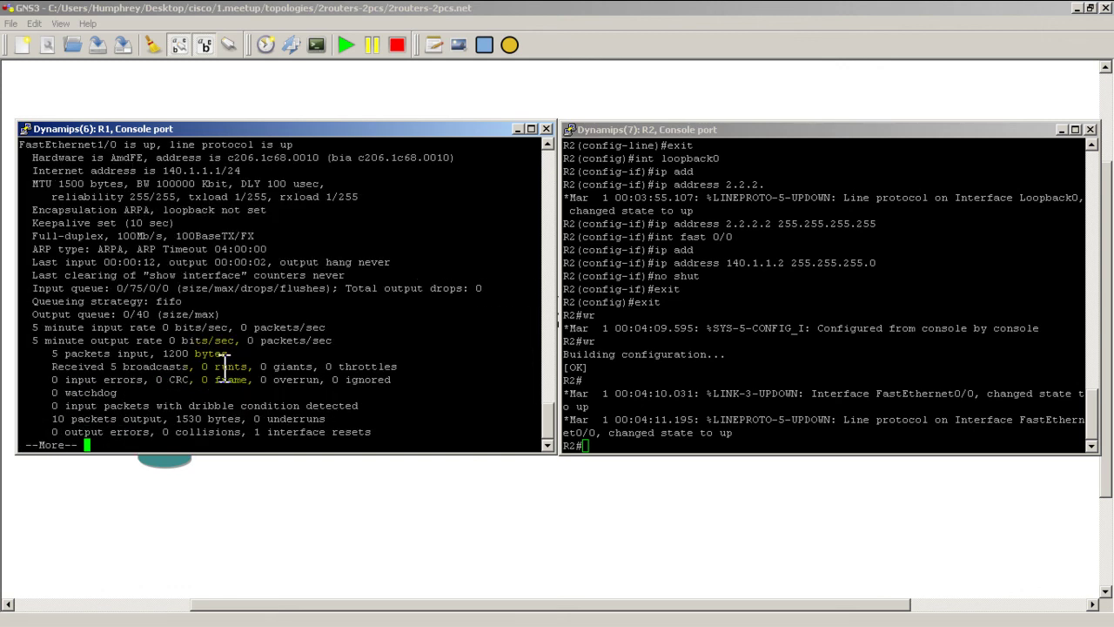
- Display R2's interface details with show int fast 0/0 to compare its speed and duplex with R1's
{"action": "left_click", "coordinate": [785, 366]}
{"action": "type", "text": "show "}
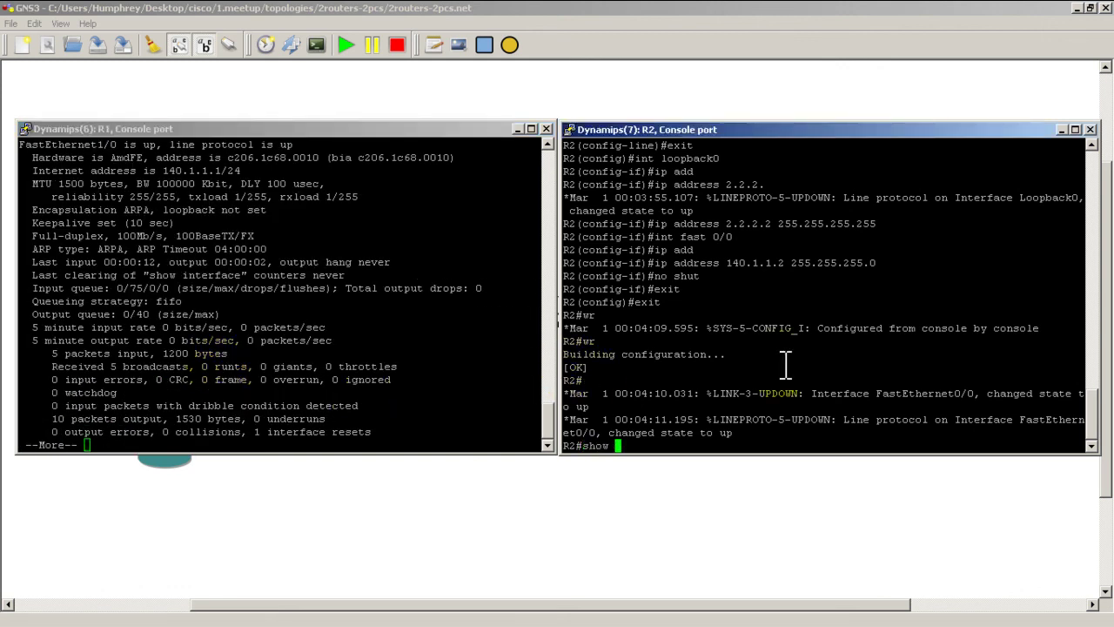
{"action": "type", "text": "int fast 0/0"}
{"action": "key", "text": "Return"}
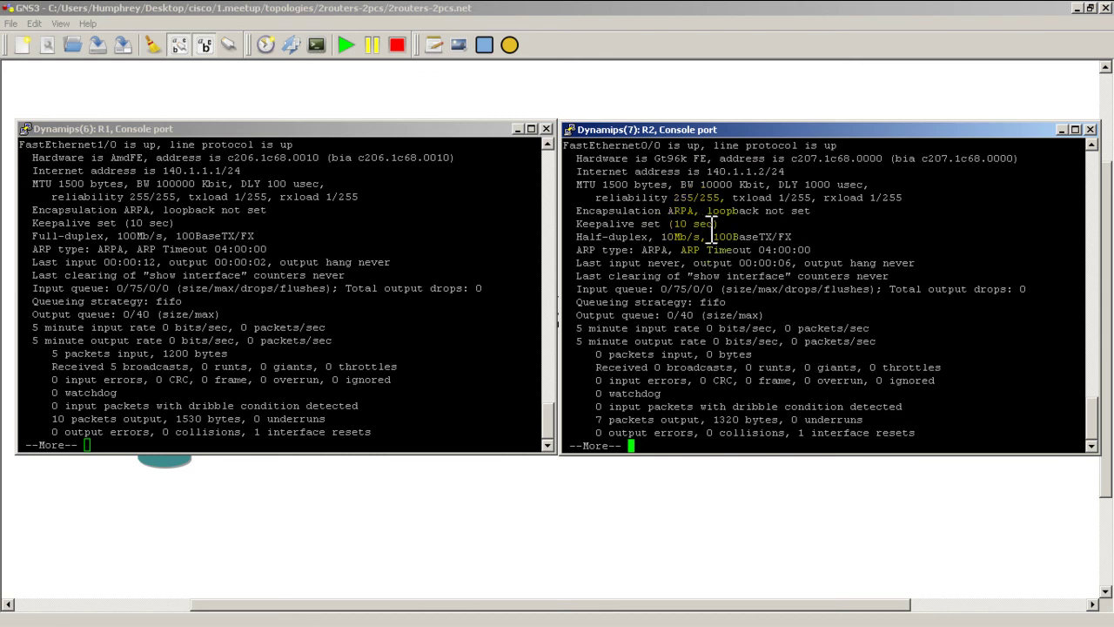
- Set R1's FastEthernet 1/0 interface to speed 100 and duplex full in configuration mode
{"action": "left_click", "coordinate": [408, 236]}
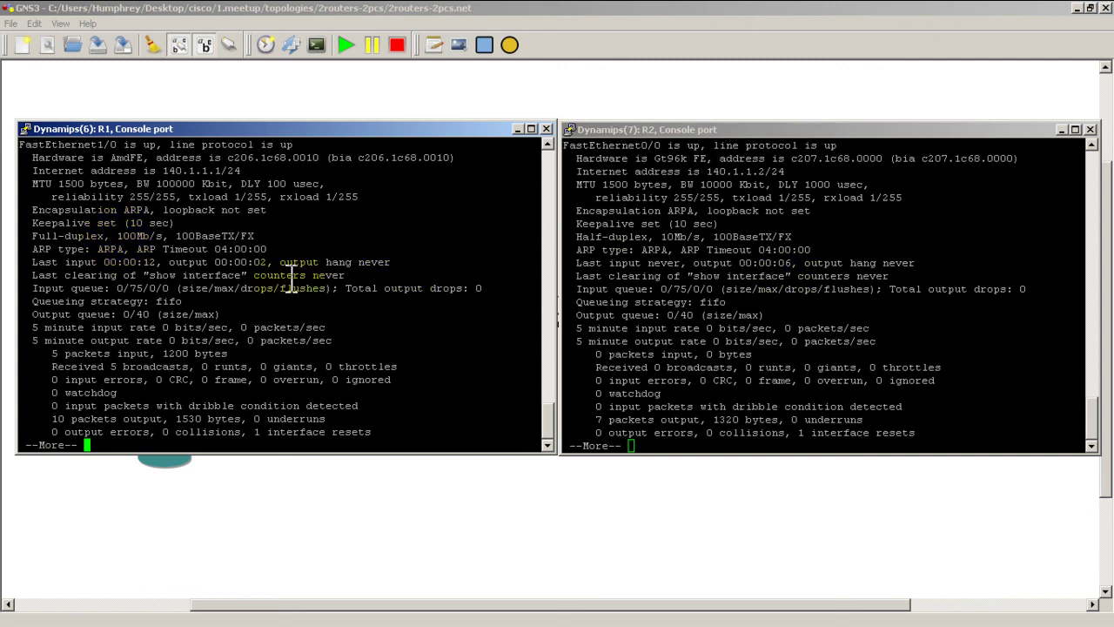
{"action": "key", "text": "space"}
{"action": "key", "text": "Return"}
{"action": "type", "text": "conf "}
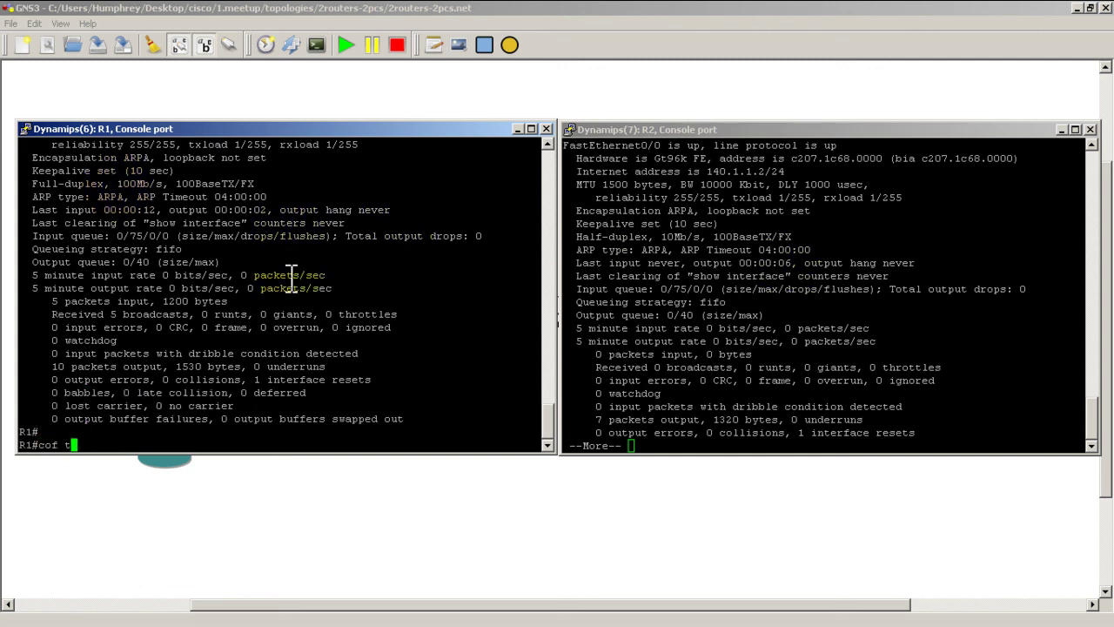
{"action": "type", "text": "t"}
{"action": "key", "text": "Return"}
{"action": "type", "text": "int fast 1/0"}
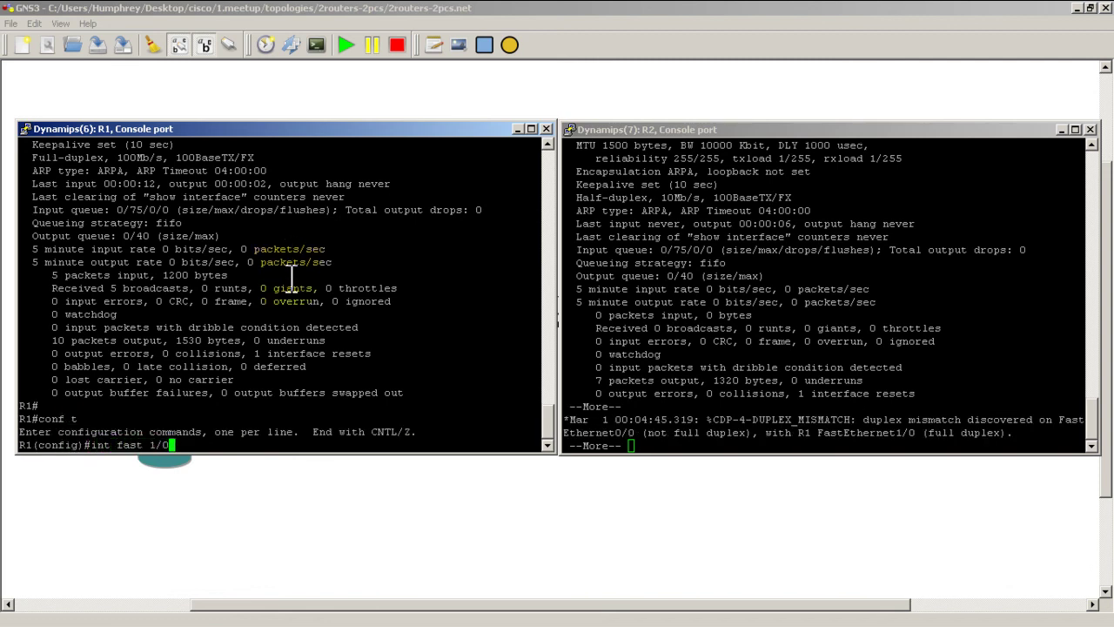
{"action": "key", "text": "Return"}
{"action": "type", "text": "speed 100"}
{"action": "key", "text": "Return"}
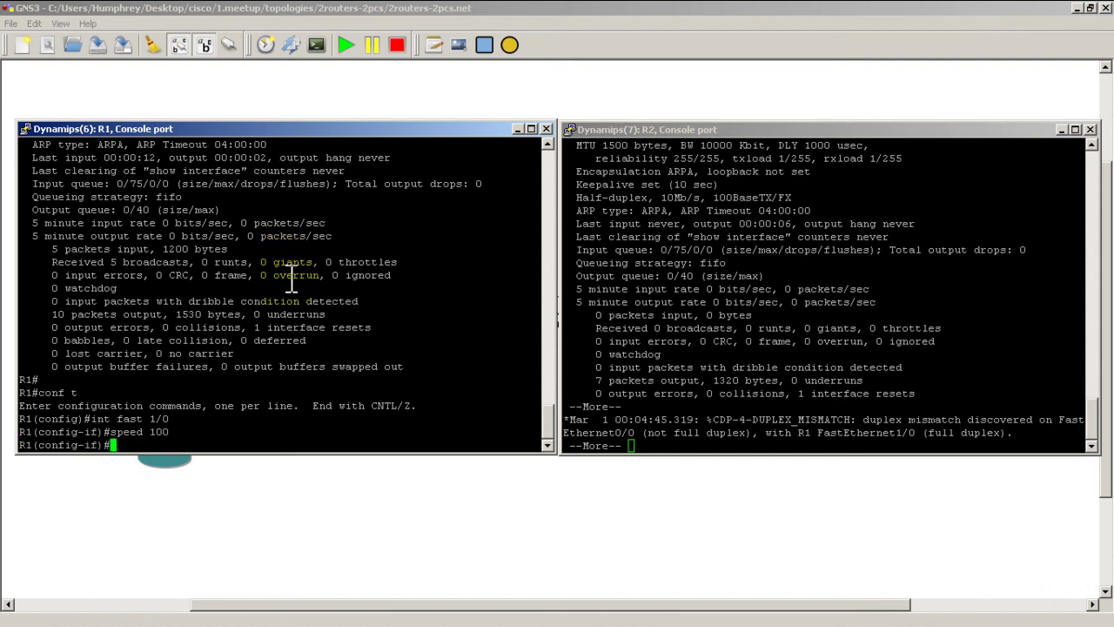
{"action": "type", "text": "duplex full"}
{"action": "key", "text": "Return"}
- Set R2's FastEthernet 0/0 interface to speed 100 and duplex full in configuration mode
{"action": "left_click", "coordinate": [692, 304]}
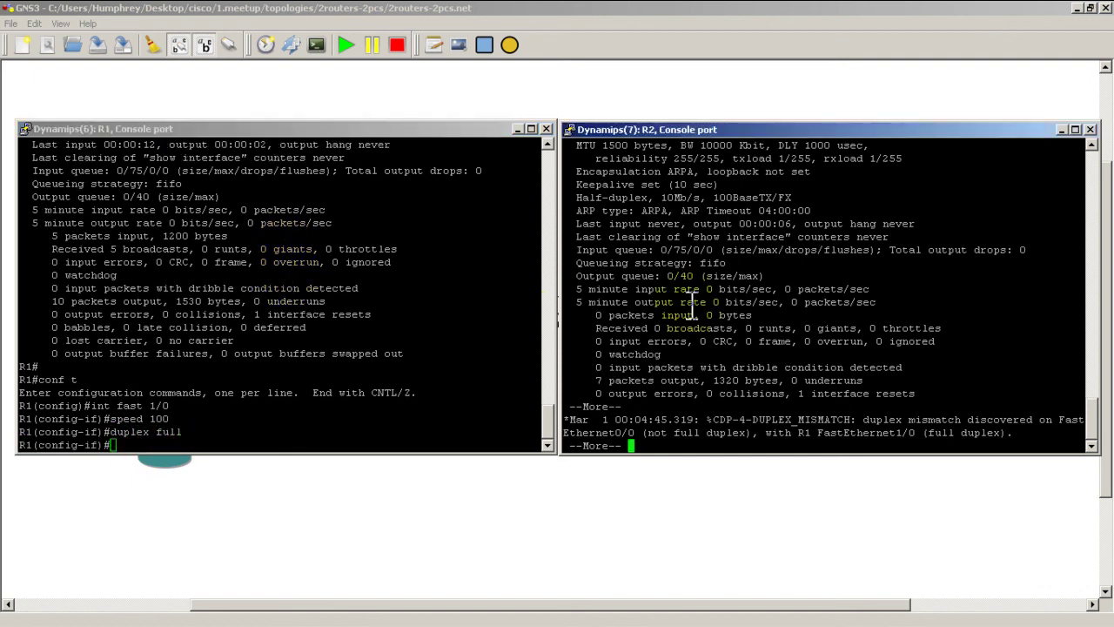
{"action": "key", "text": "Return"}
{"action": "key", "text": "Return"}
{"action": "key", "text": "Return"}
{"action": "type", "text": "conf t"}
{"action": "key", "text": "Return"}
{"action": "type", "text": "int fast 0/0"}
{"action": "key", "text": "Return"}
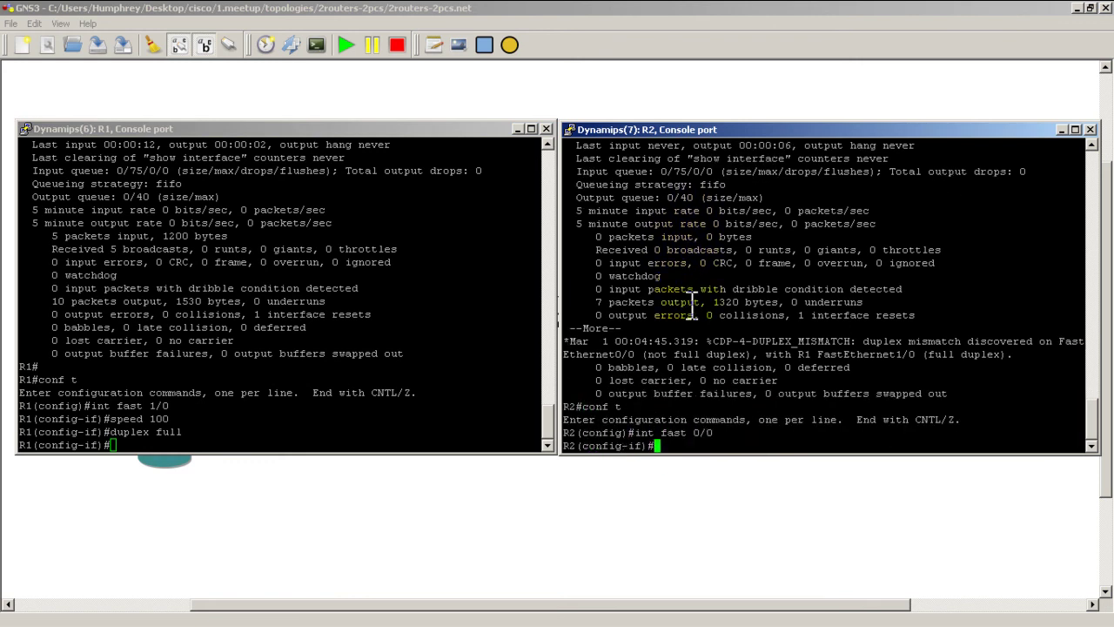
{"action": "type", "text": "speed 100"}
{"action": "key", "text": "Return"}
{"action": "type", "text": "duplex f"}
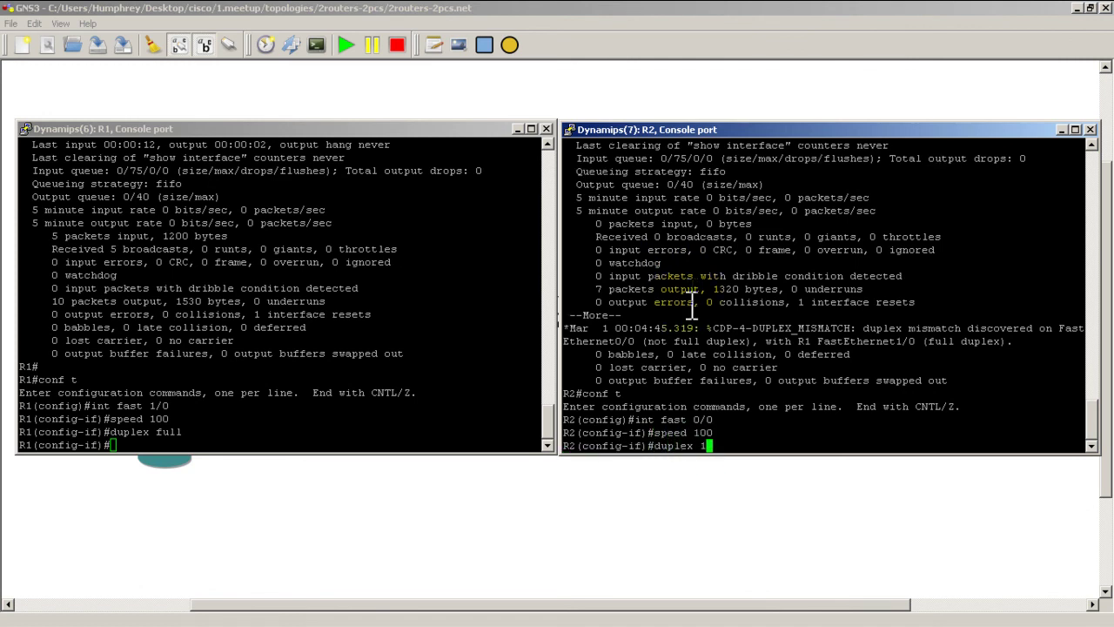
{"action": "type", "text": "ull"}
{"action": "key", "text": "Return"}
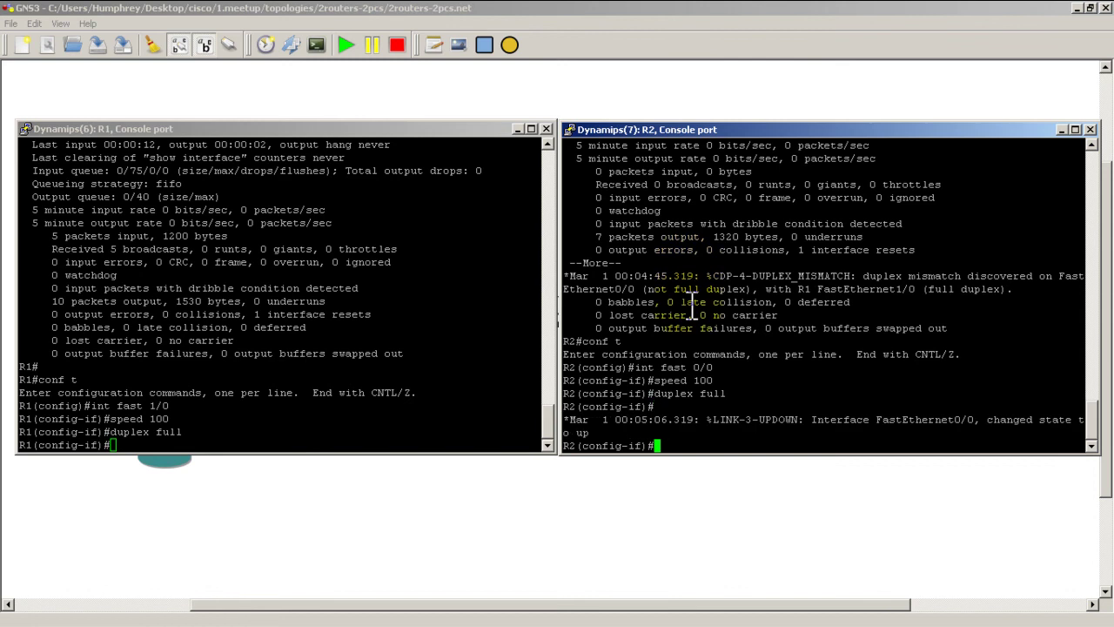
{"action": "key", "text": "Return"}
{"action": "key", "text": "Return"}
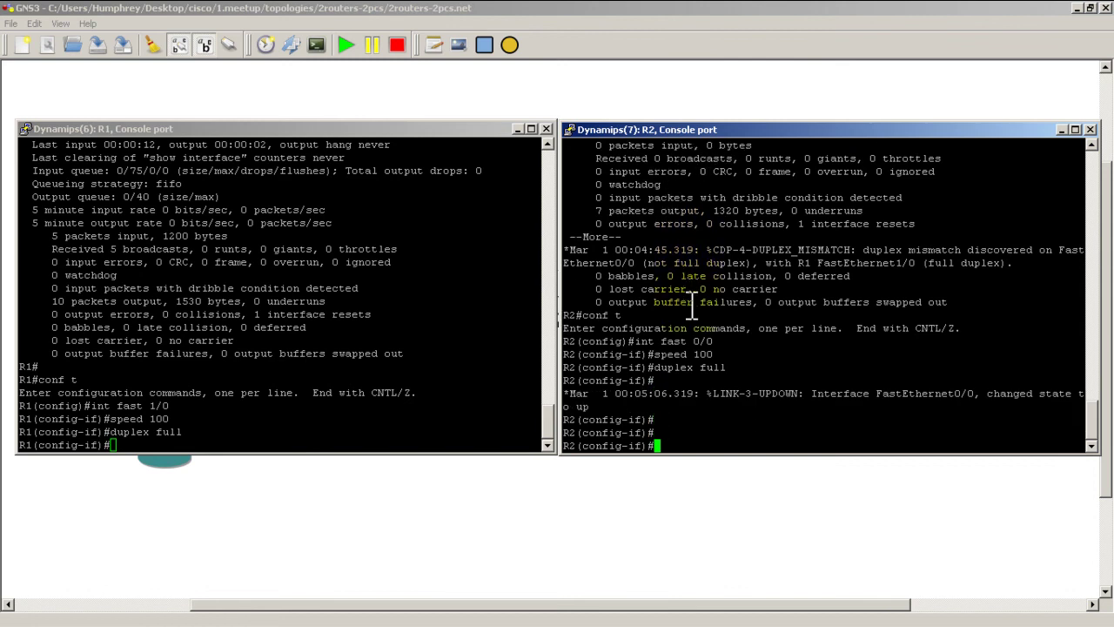
- Exit R1's configuration mode and check its link settings with show int fast 1/0
{"action": "left_click", "coordinate": [443, 279]}
{"action": "type", "text": "exit"}
{"action": "key", "text": "Return"}
{"action": "type", "text": "exit"}
{"action": "key", "text": "Return"}
{"action": "type", "text": "show int fast 1/0"}
{"action": "key", "text": "Return"}
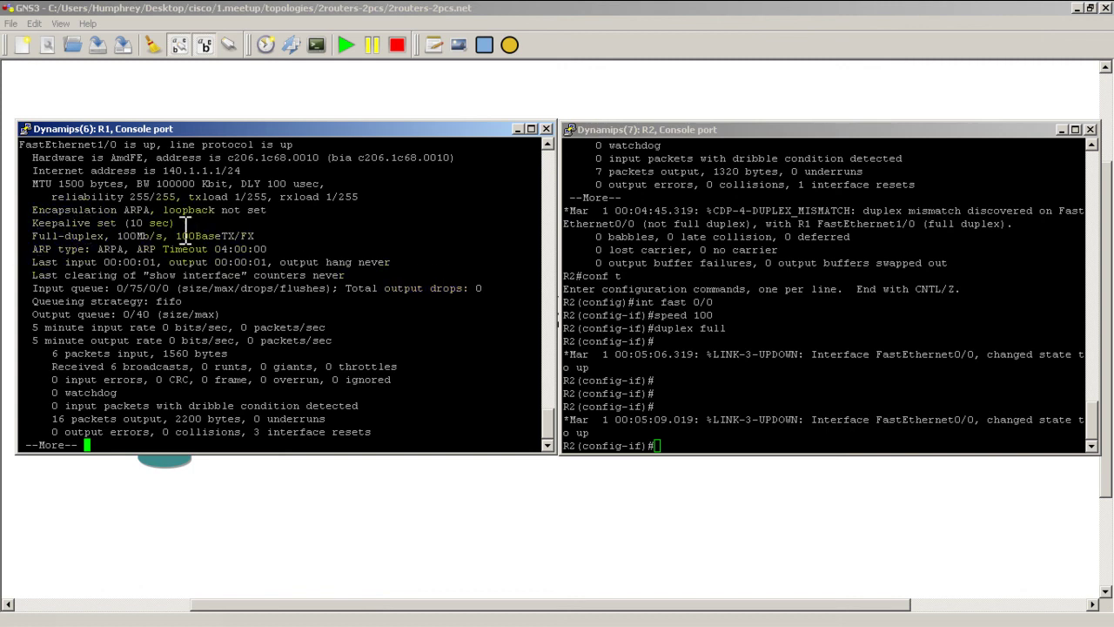
- Exit R2's configuration mode and check its link settings with show int fast 0/0
{"action": "left_click", "coordinate": [696, 305]}
{"action": "type", "text": "exit"}
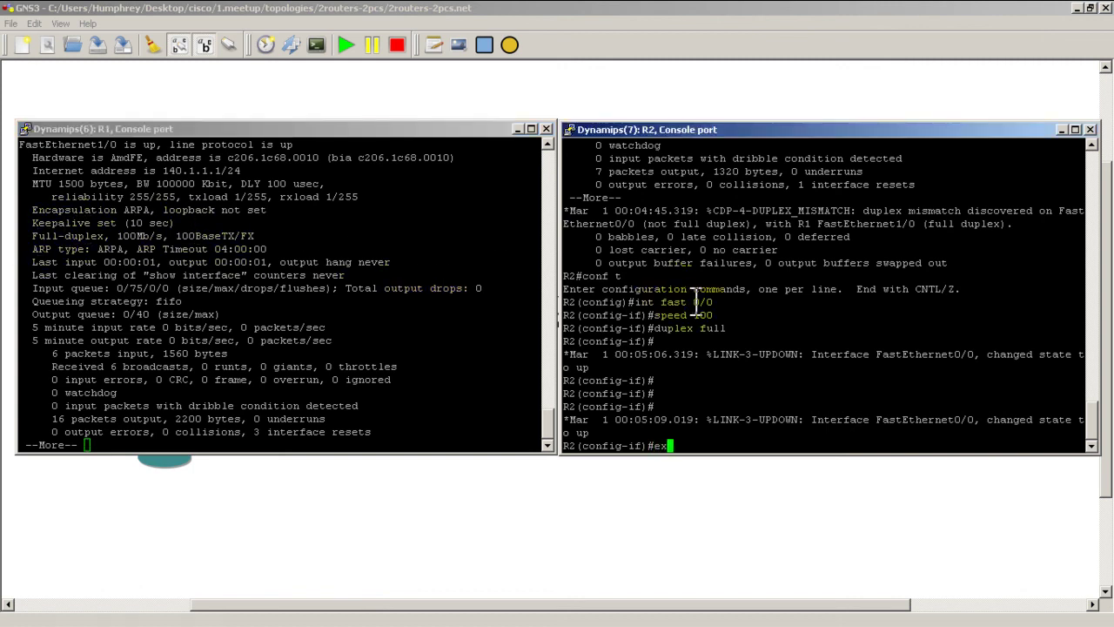
{"action": "key", "text": "Return"}
{"action": "type", "text": "exit"}
{"action": "key", "text": "Return"}
{"action": "type", "text": "show int fast 0/0"}
{"action": "key", "text": "Return"}
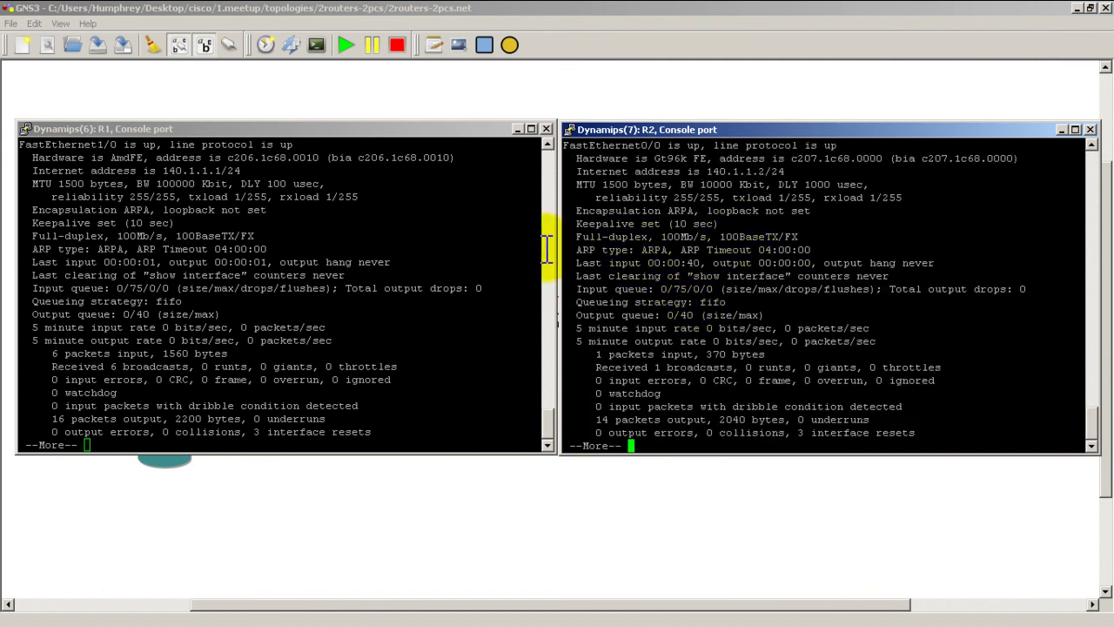
- Page through the remaining interface output on R2 and R1 to return both consoles to their prompts
{"action": "left_click", "coordinate": [417, 288]}
{"action": "left_click", "coordinate": [770, 305]}
{"action": "key", "text": "space"}
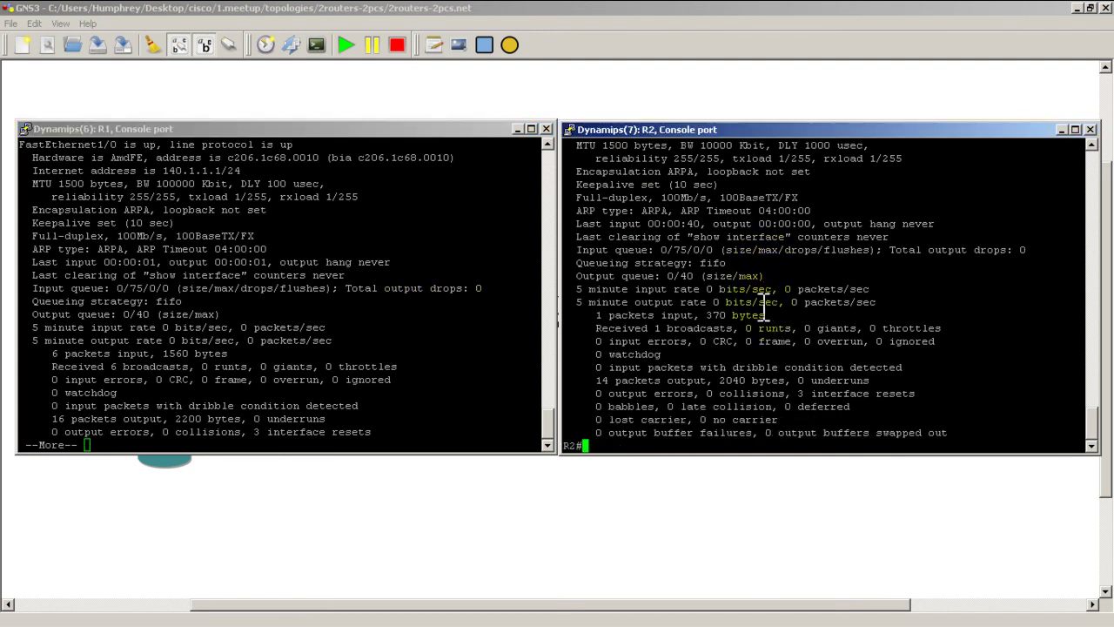
{"action": "left_click", "coordinate": [480, 281]}
{"action": "key", "text": "space"}
{"action": "left_click", "coordinate": [424, 130]}
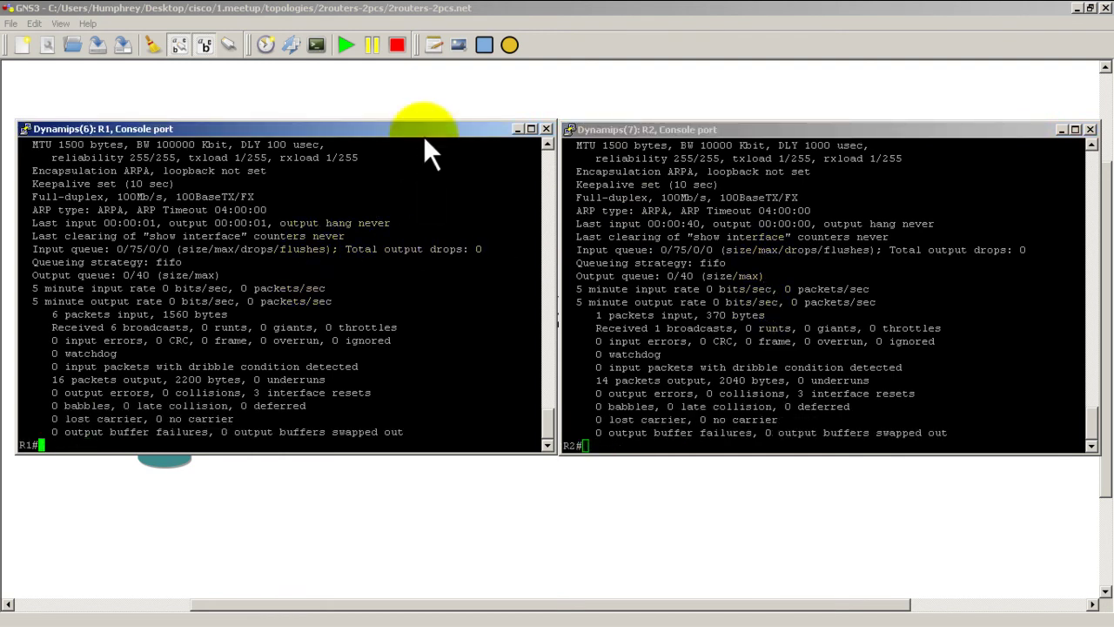
- Extract the routers' startup configs to the 2routers-2pcs directory inside cisco, 1.meetup, topologies
{"action": "left_click", "coordinate": [294, 44]}
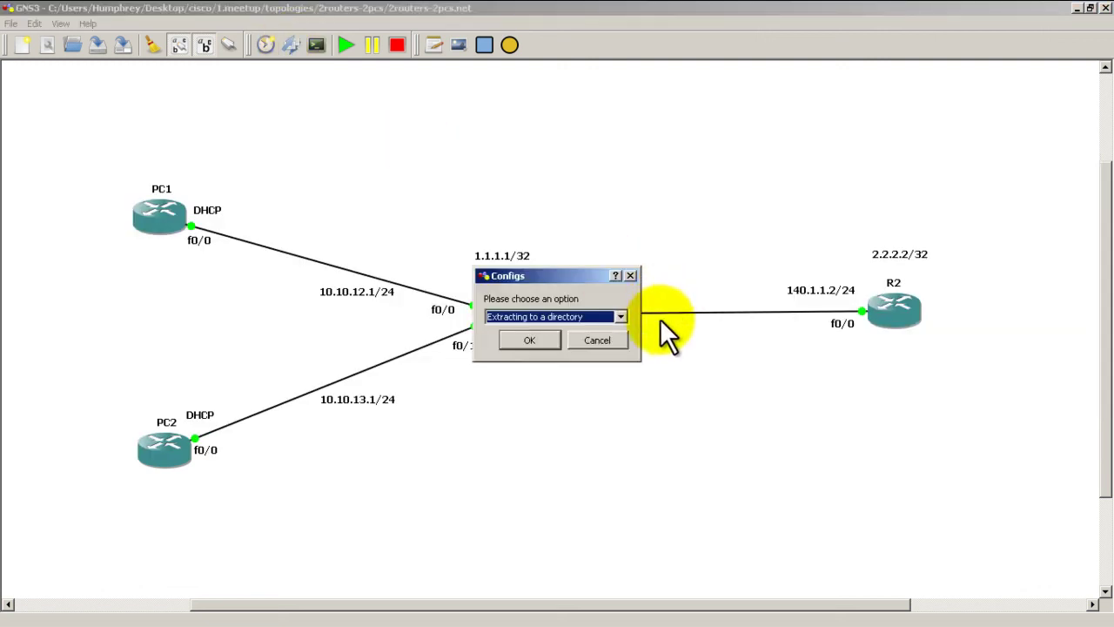
{"action": "left_click", "coordinate": [529, 340]}
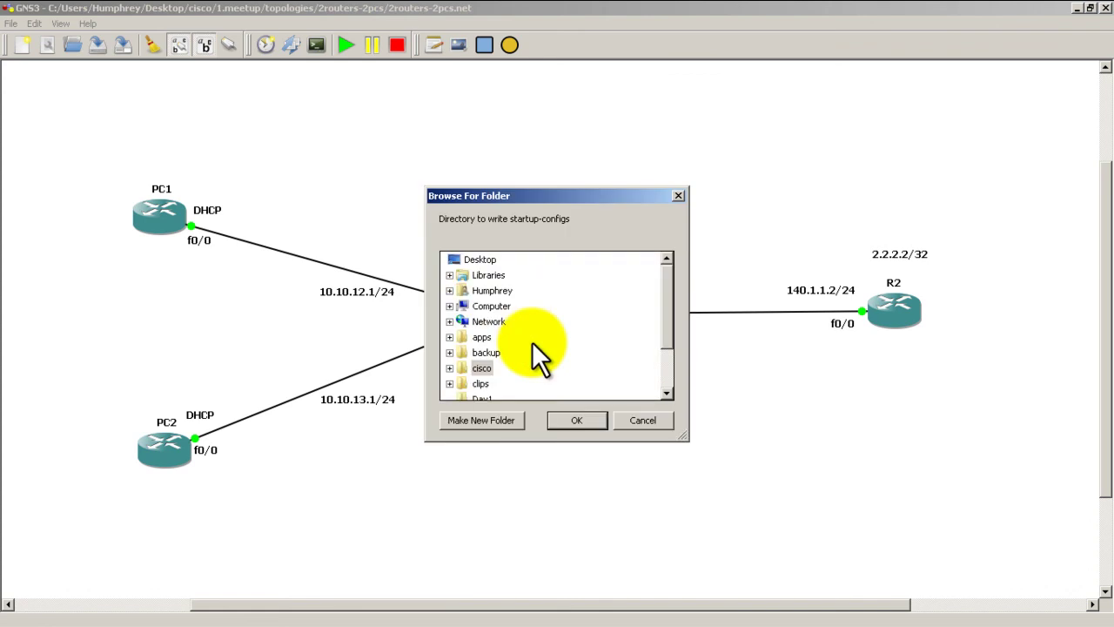
{"action": "left_click", "coordinate": [497, 369]}
{"action": "left_click", "coordinate": [510, 393]}
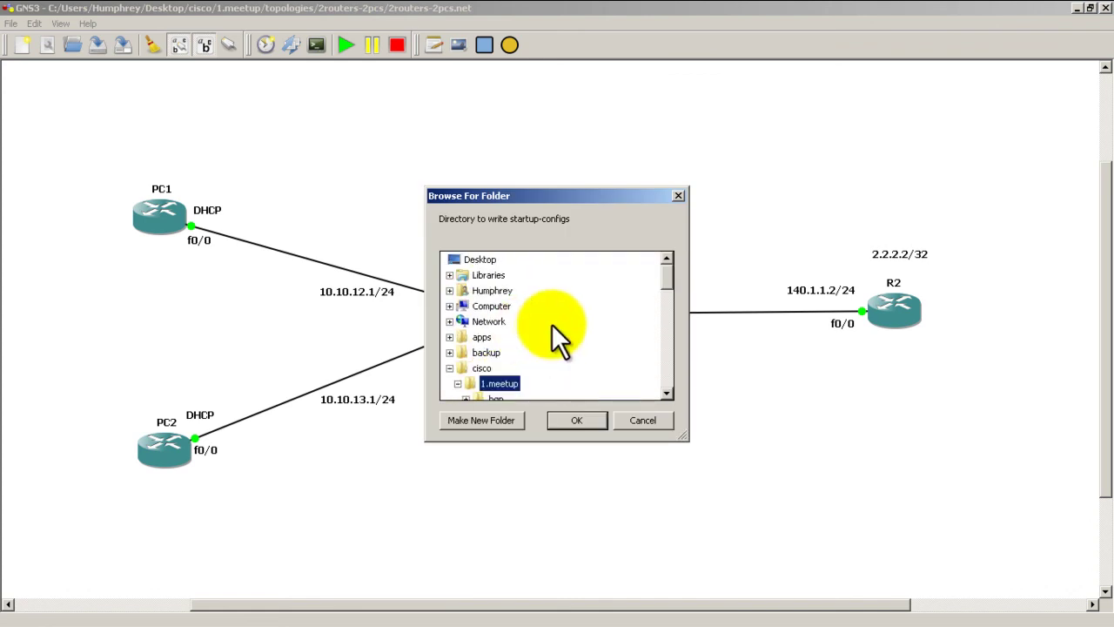
{"action": "scroll", "coordinate": [551, 330], "scroll_direction": "down", "scroll_amount": 5}
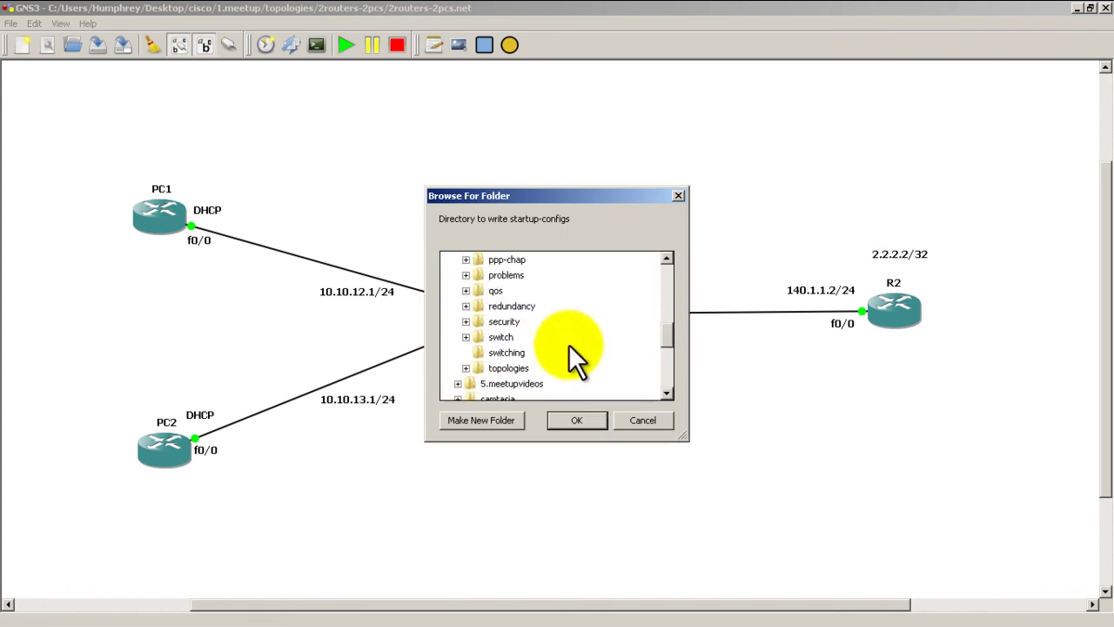
{"action": "left_click", "coordinate": [519, 376]}
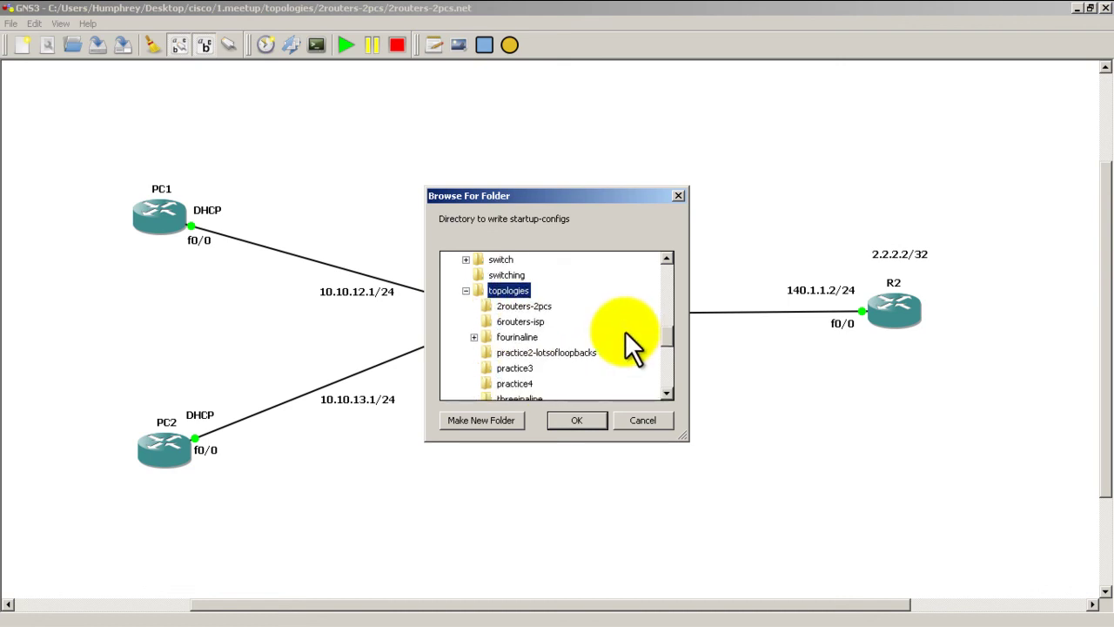
{"action": "left_click", "coordinate": [535, 307]}
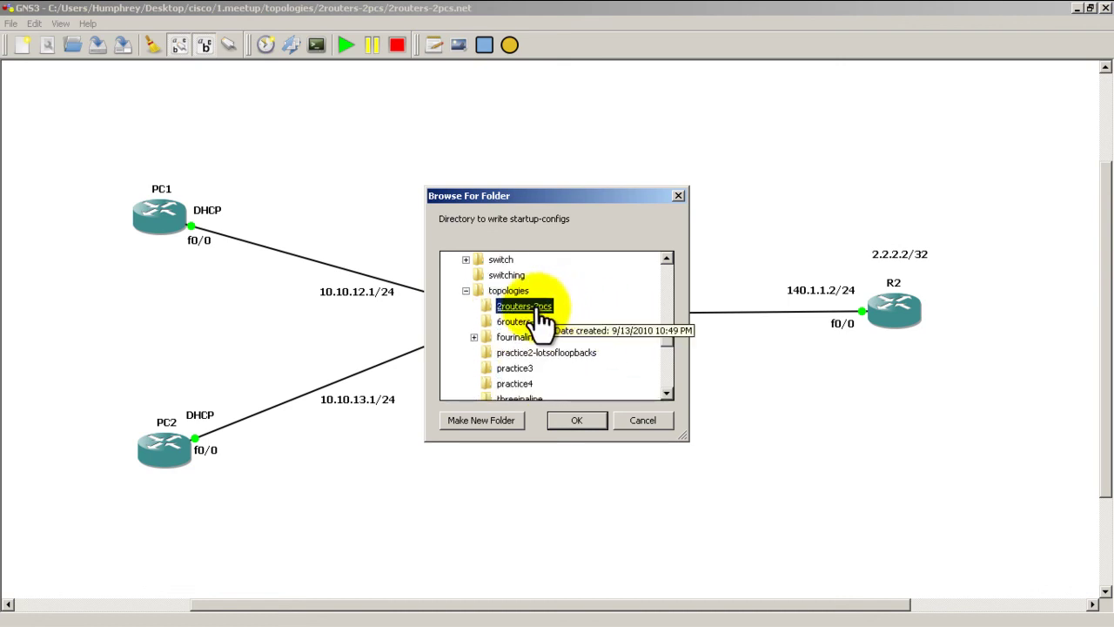
{"action": "left_click", "coordinate": [580, 418]}
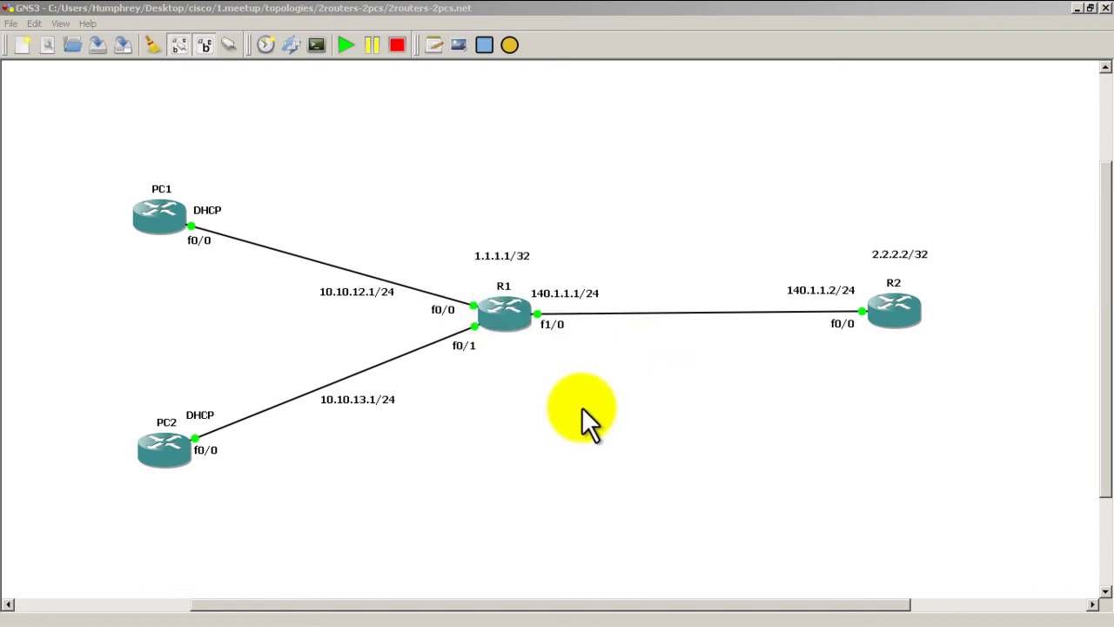